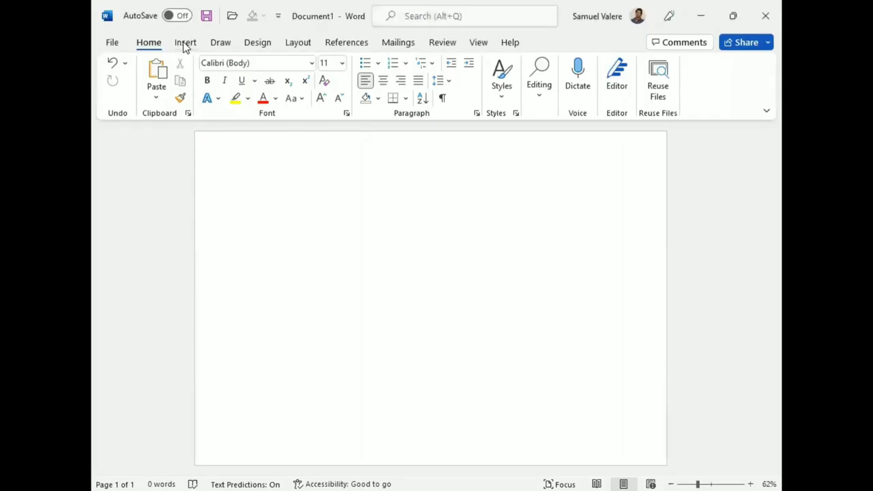
Step: Draw a rectangle covering the whole page and remove its outline
left_click(186, 44)
left_click(256, 64)
left_click(223, 191)
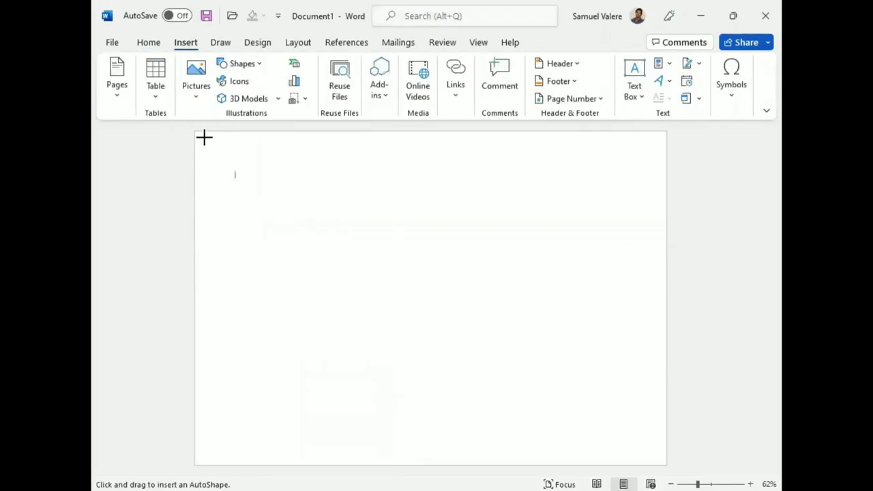
left_click_drag(204, 136, 667, 465)
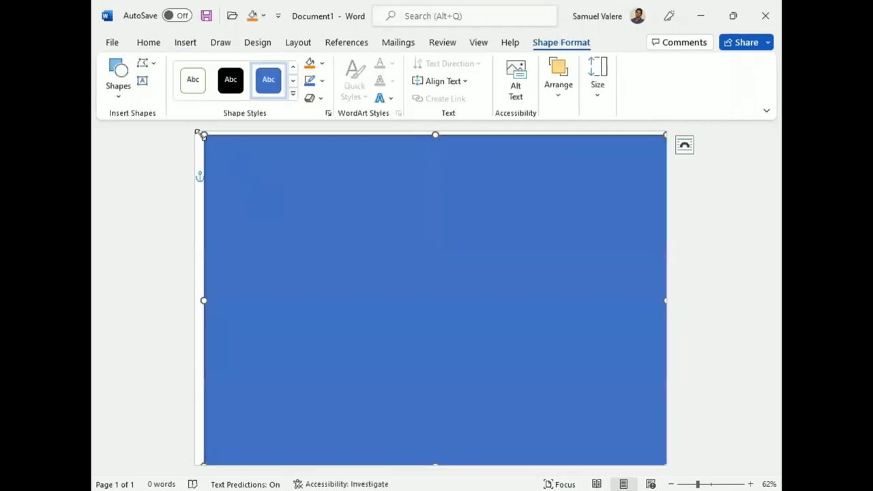
left_click_drag(204, 136, 195, 131)
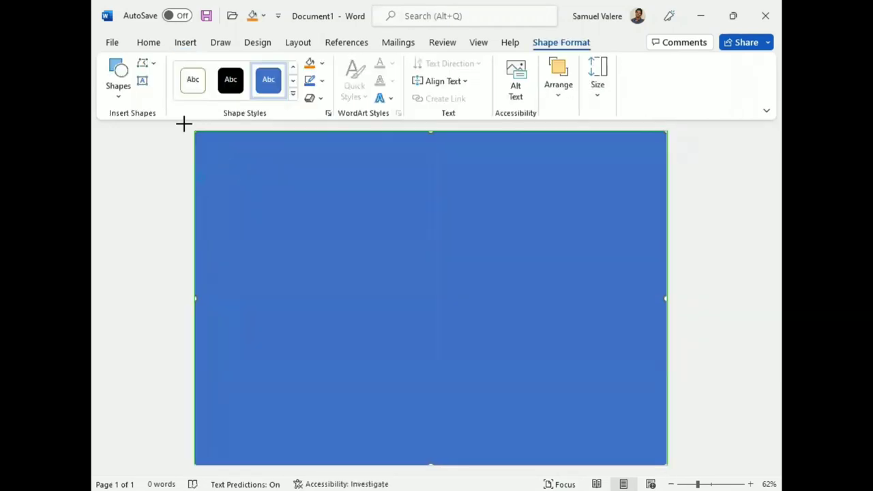
left_click(322, 80)
left_click(318, 269)
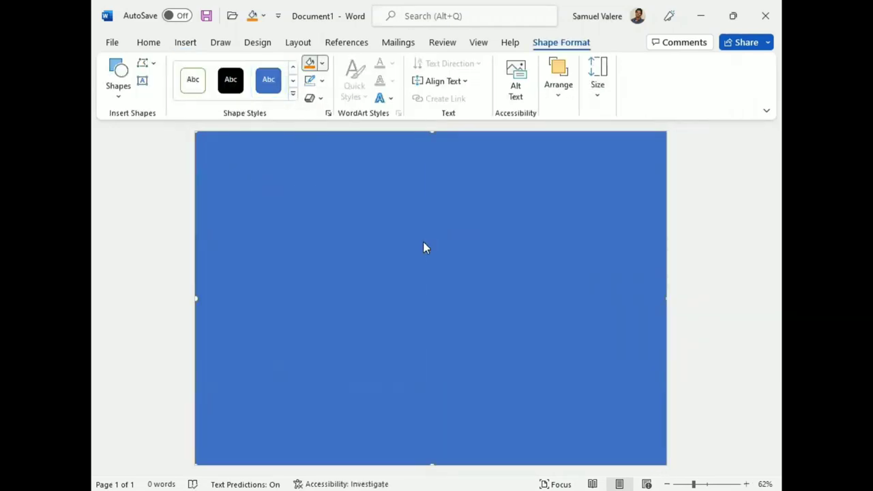
Step: Fill the rectangle with a light grey vertical-lines pattern
left_click(322, 62)
mouse_move(411, 330)
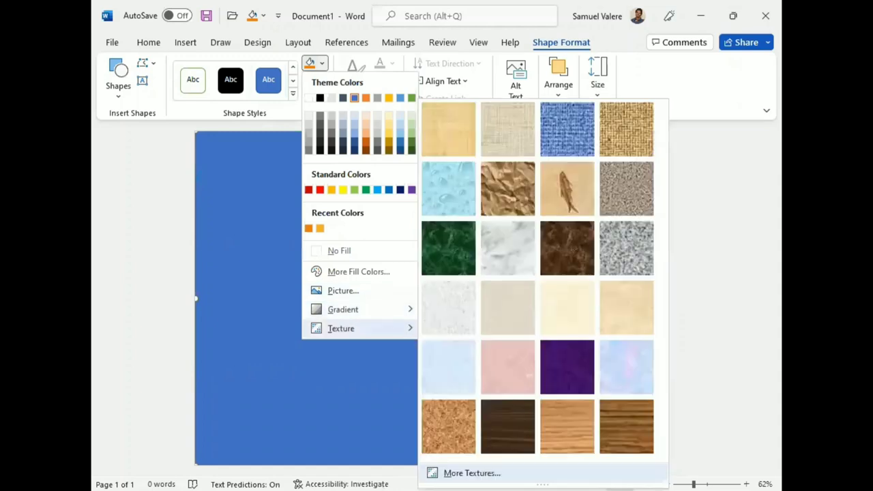
left_click(471, 473)
left_click(634, 274)
left_click(638, 372)
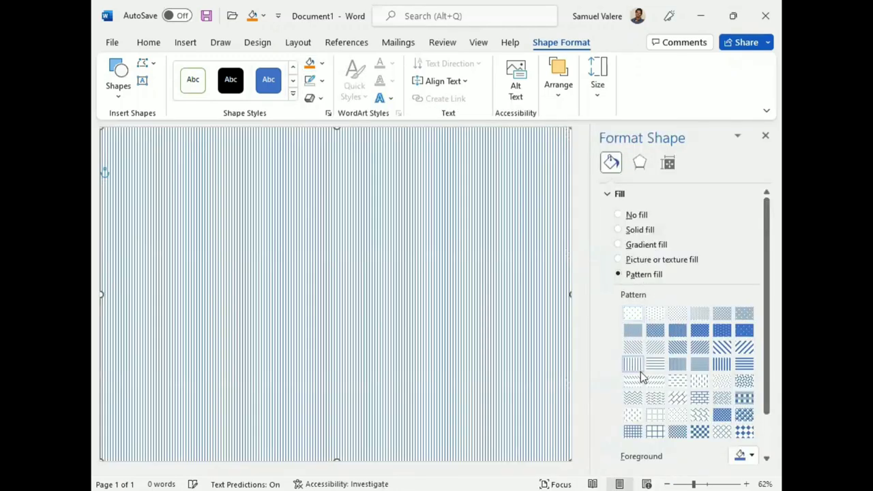
left_click(753, 455)
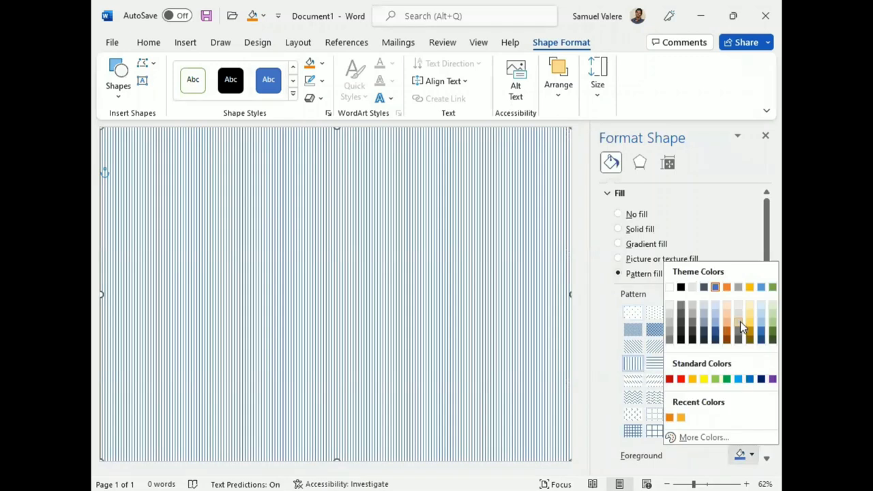
left_click(737, 316)
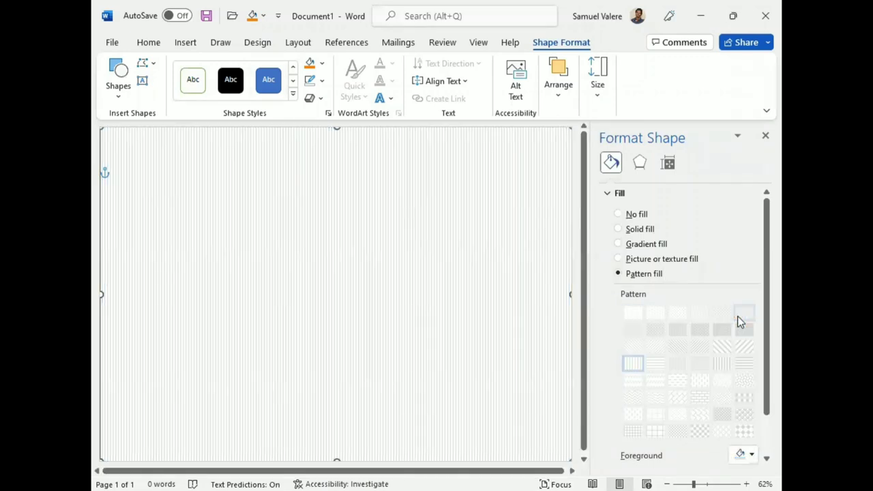
left_click(766, 136)
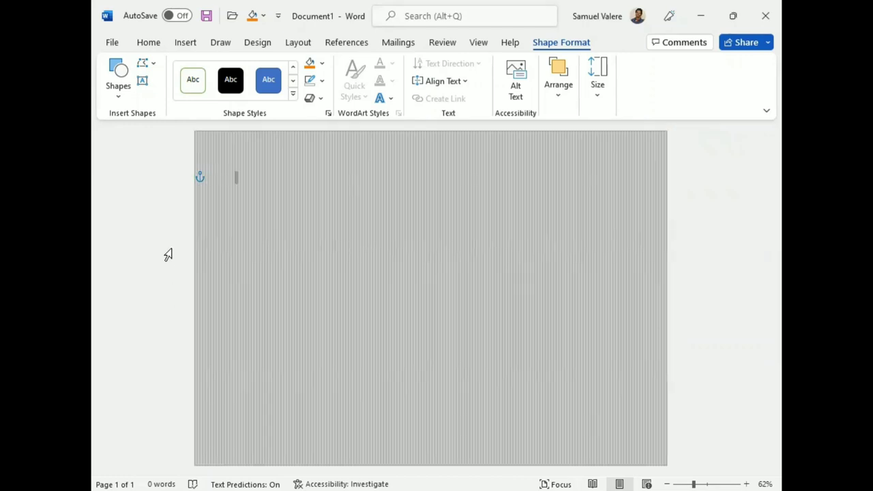
left_click(735, 277)
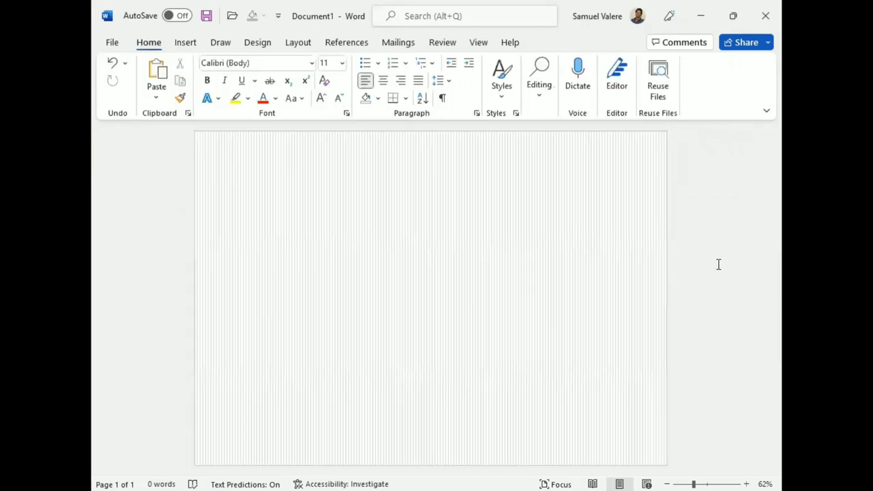
Step: Draw a right triangle, rotate it 90°, and stretch it down from the page's top-left corner
left_click(187, 45)
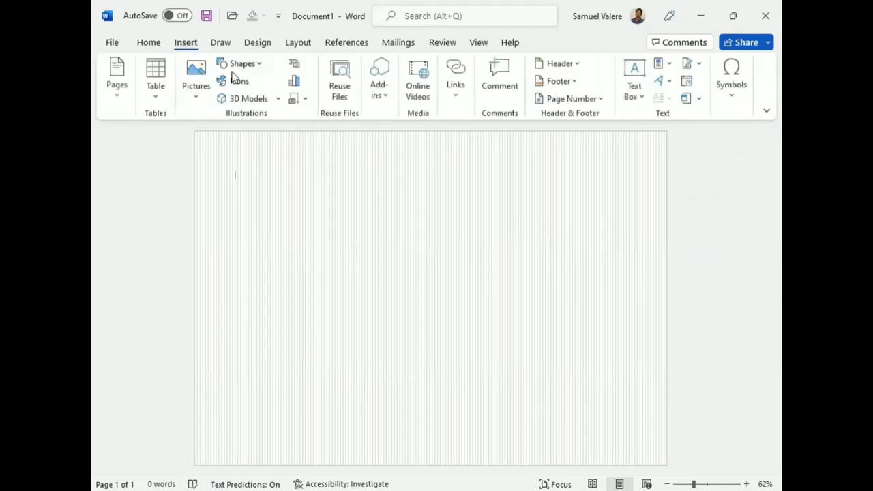
left_click(257, 66)
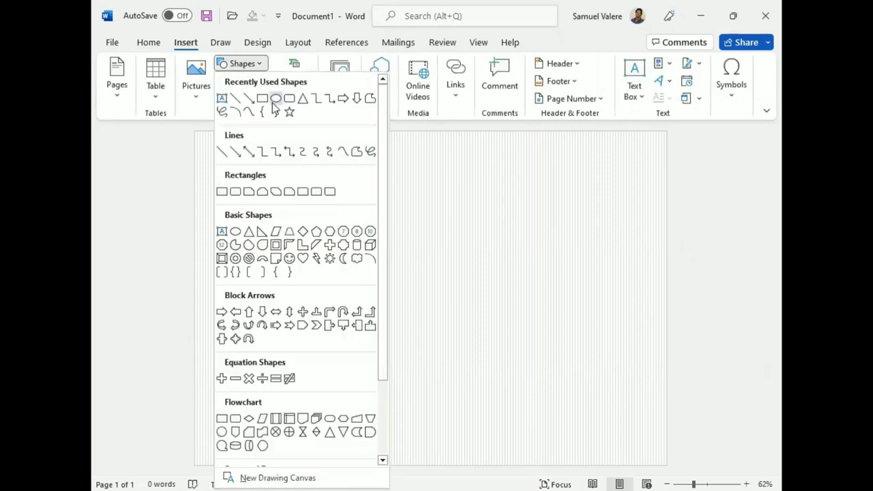
left_click(263, 232)
left_click_drag(232, 187, 342, 342)
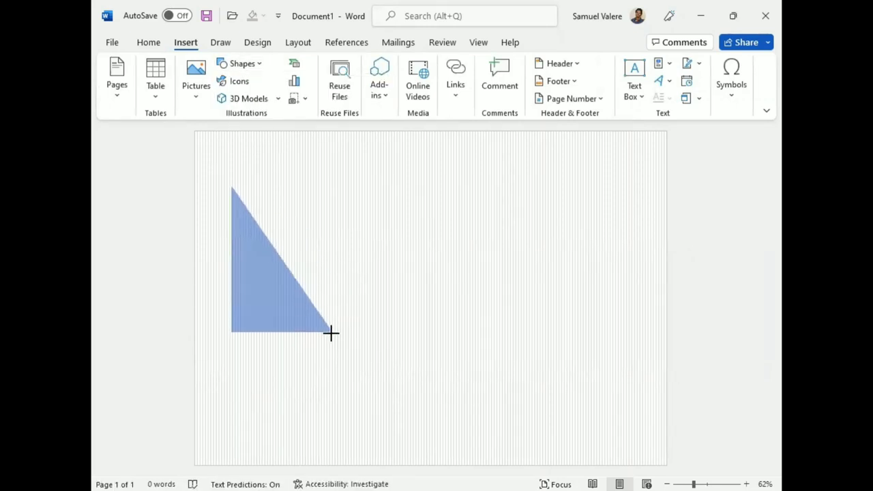
left_click_drag(297, 167, 360, 266)
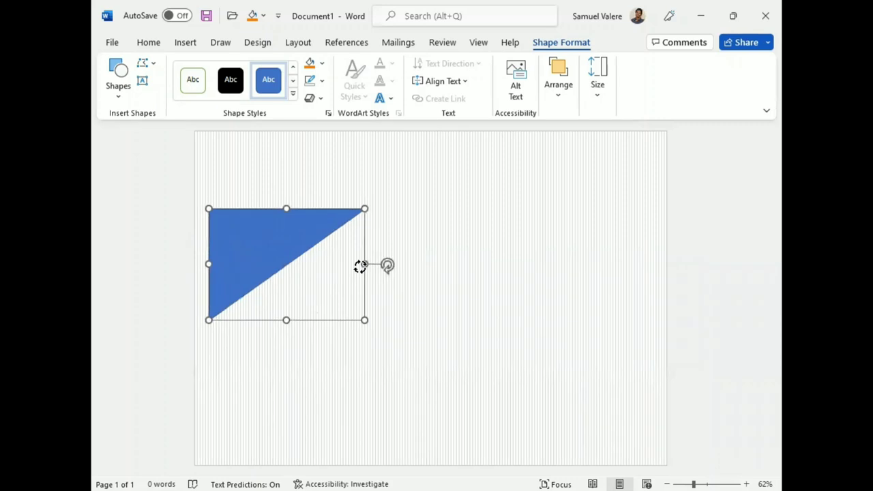
left_click_drag(244, 241, 230, 162)
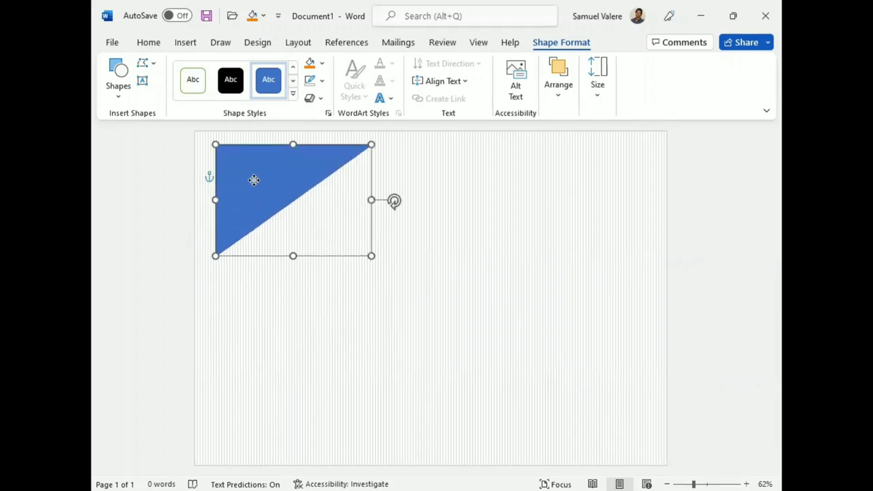
mouse_move(350, 243)
left_mouse_down()
mouse_move(356, 317)
mouse_move(415, 435)
mouse_move(435, 443)
left_mouse_up()
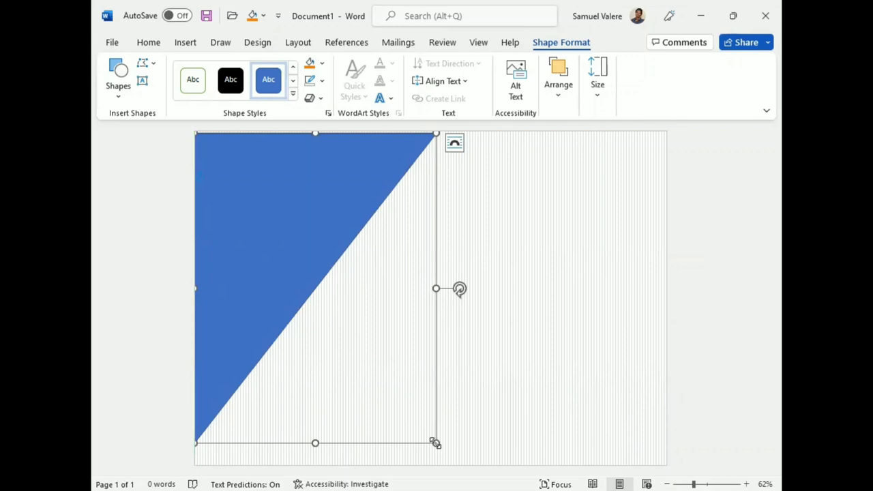
Step: Remove the triangle's outline and fill it with custom dark navy #001848
left_click(322, 80)
left_click(324, 268)
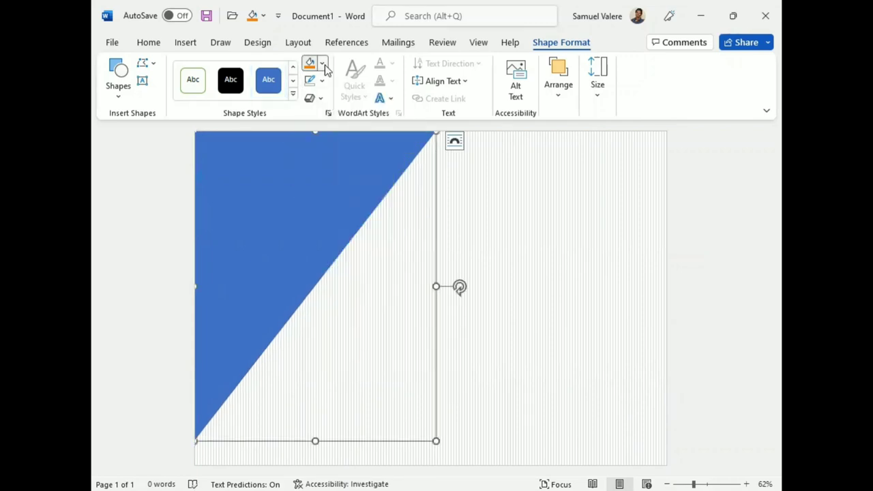
left_click(323, 64)
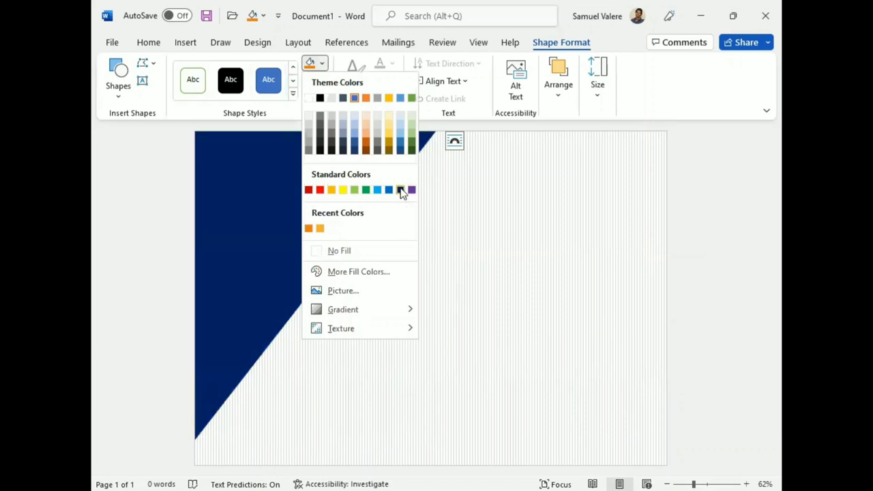
left_click(401, 191)
left_click(322, 63)
left_click(361, 271)
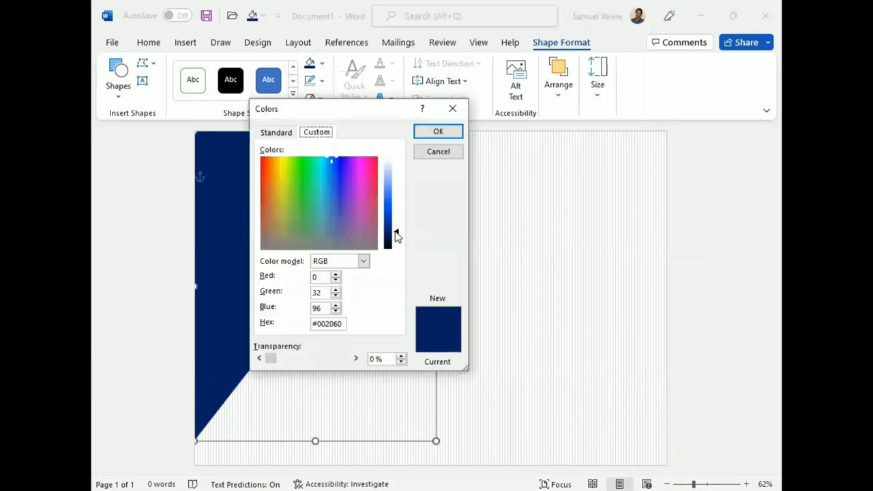
left_click_drag(396, 233, 397, 239)
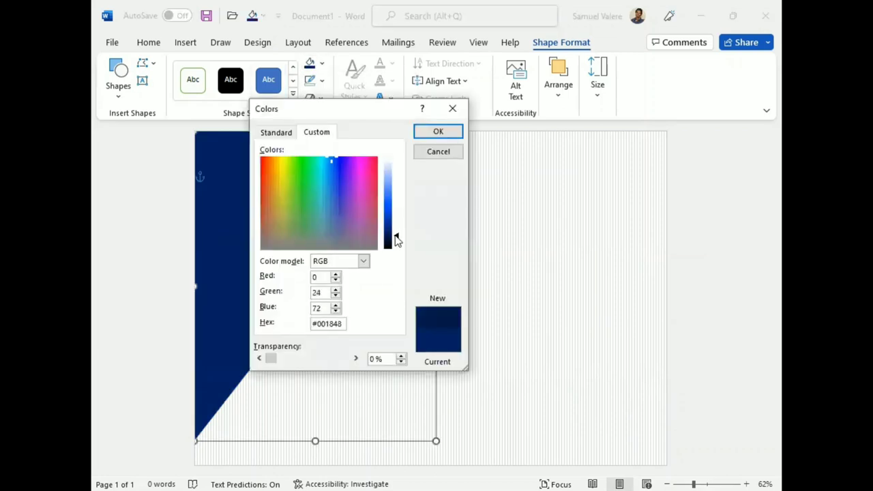
left_click(438, 132)
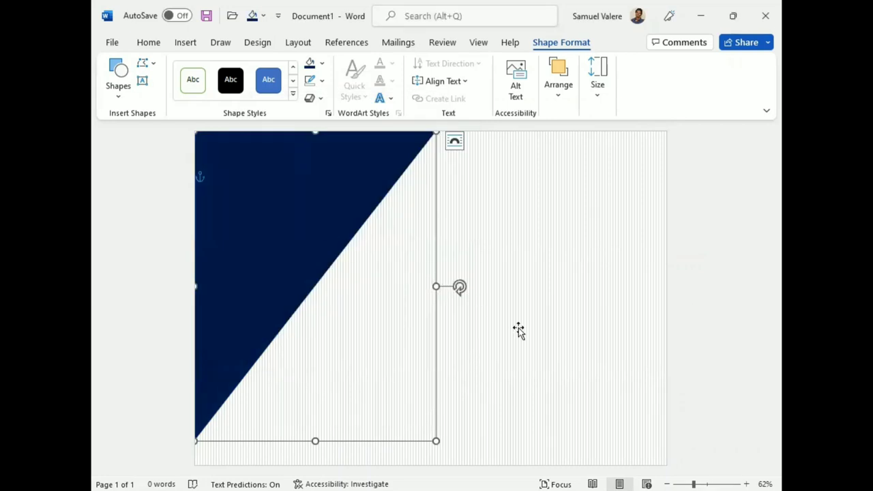
Step: Apply a gradient fill to the corner triangle and make its first stop orange
left_click(290, 251)
left_click(322, 63)
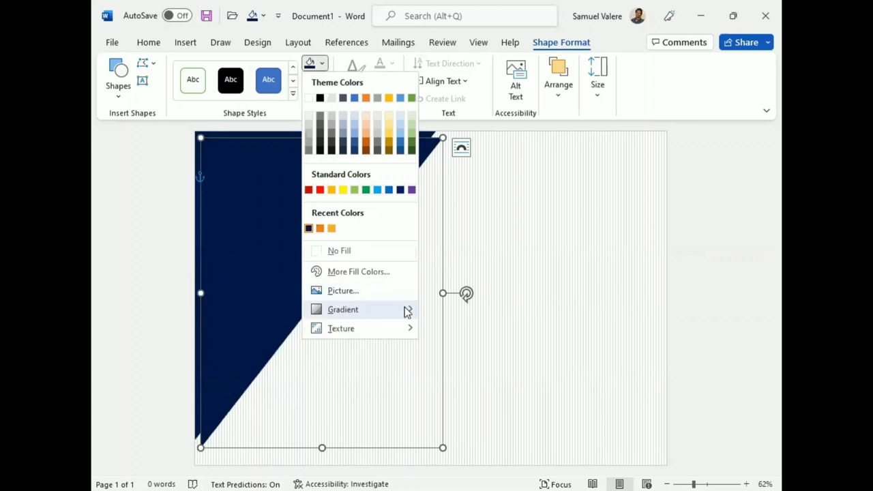
mouse_move(407, 312)
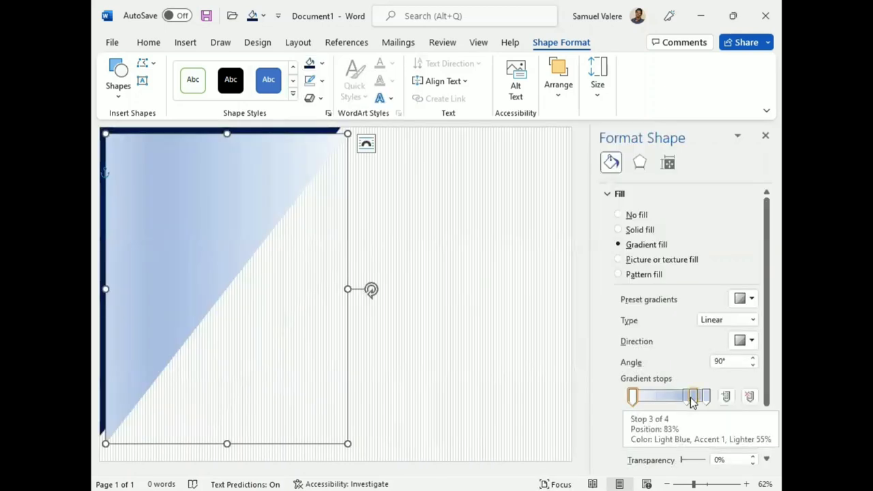
left_click_drag(692, 398, 670, 400)
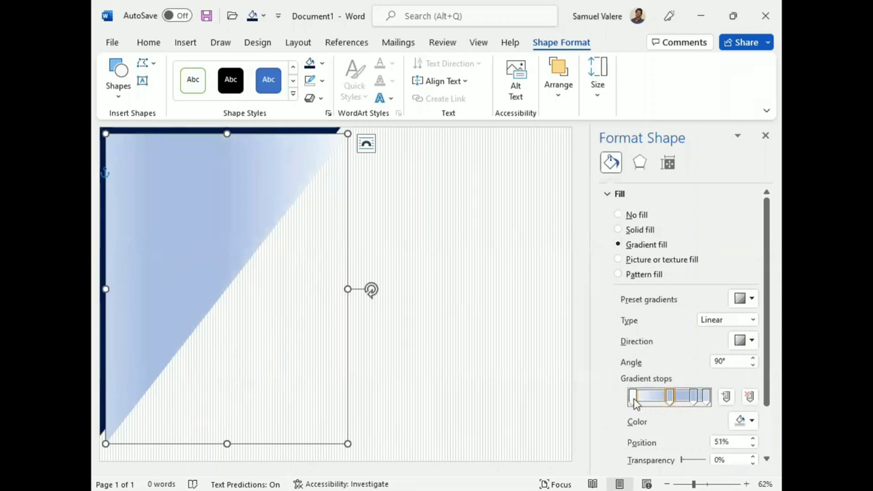
left_click(634, 398)
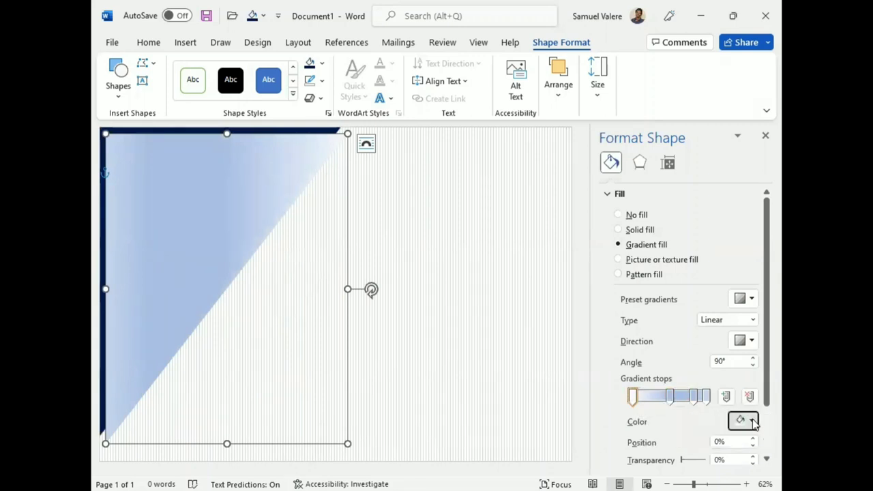
left_click(742, 420)
left_click(681, 385)
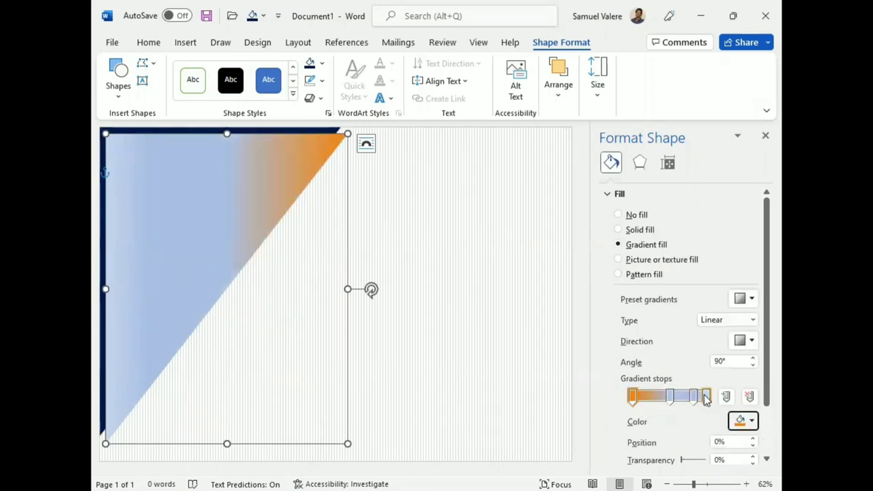
Step: Add a light orange middle stop at 50%, delete the blue stop, and make the last stop orange
left_click_drag(706, 401, 685, 402)
left_click(746, 421)
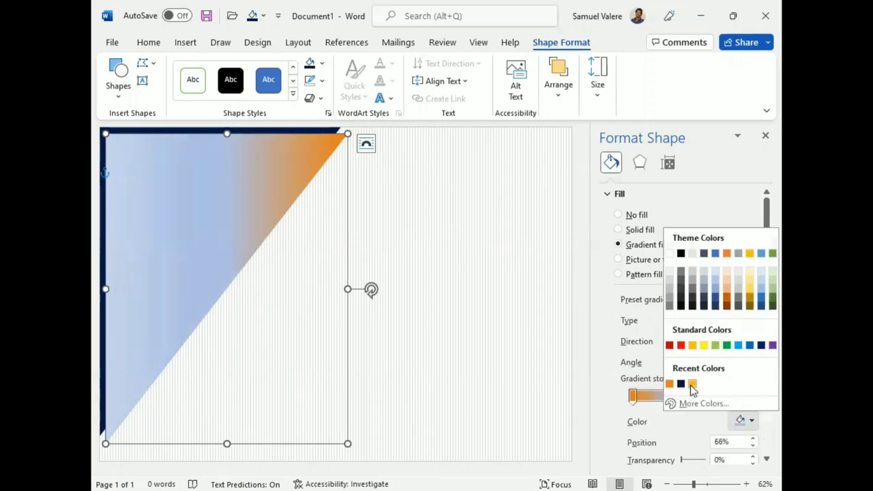
left_click(692, 385)
left_click(670, 395)
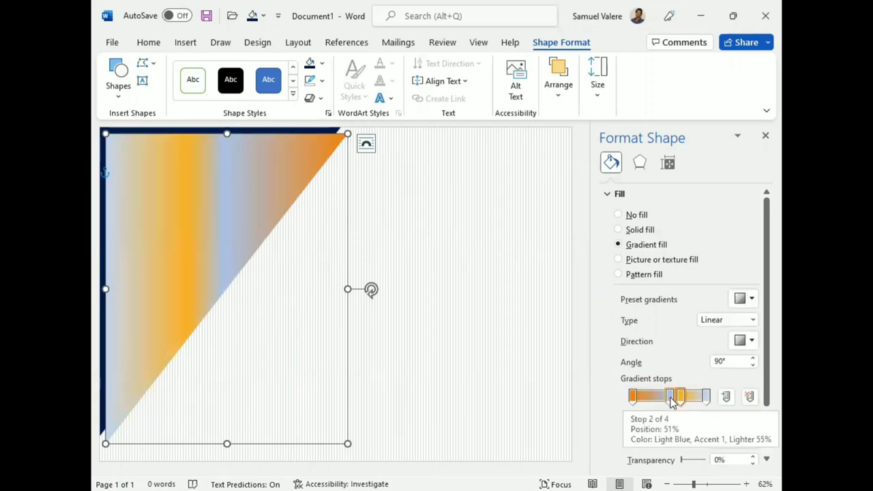
left_click(750, 397)
left_click(705, 397)
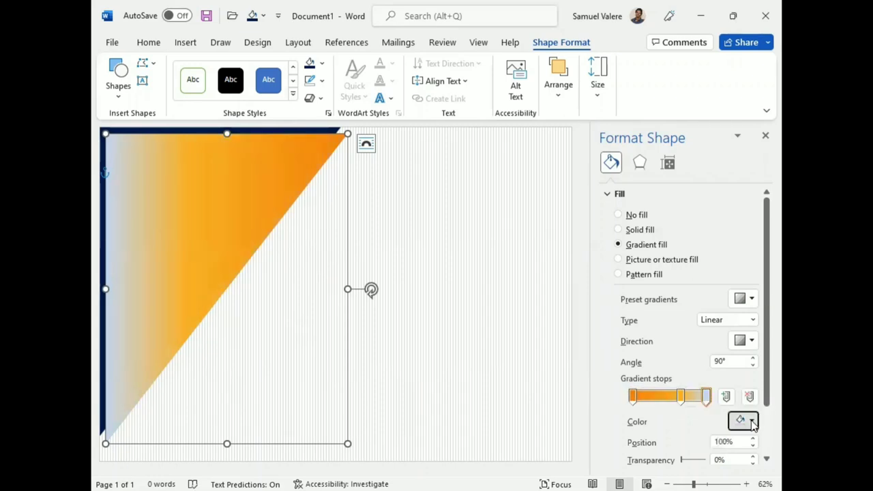
left_click(743, 421)
left_click(678, 390)
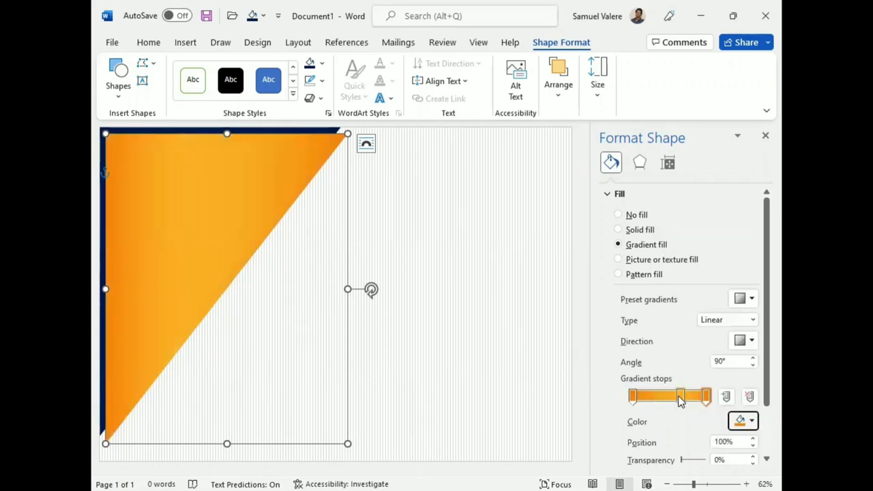
mouse_move(680, 398)
left_mouse_down()
mouse_move(667, 397)
mouse_move(695, 401)
mouse_move(663, 402)
mouse_move(698, 404)
left_mouse_up()
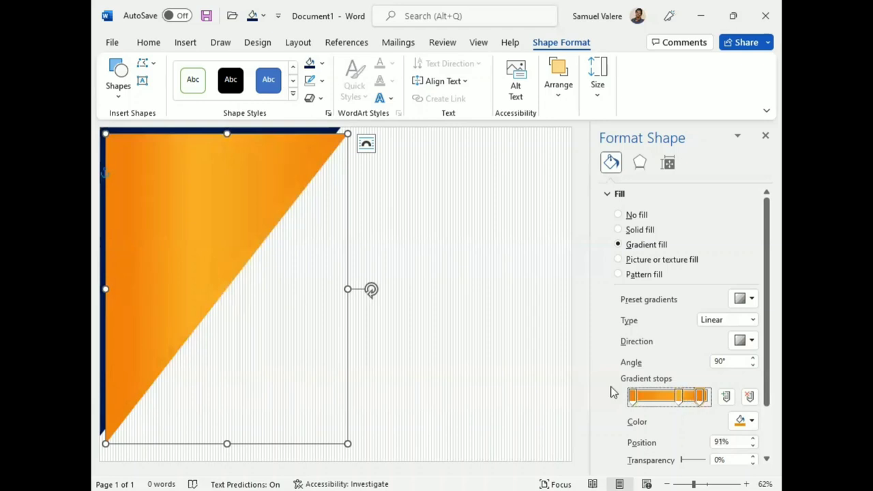
Step: Enlarge the orange triangle into the corner and send it behind the navy triangle
left_click(764, 135)
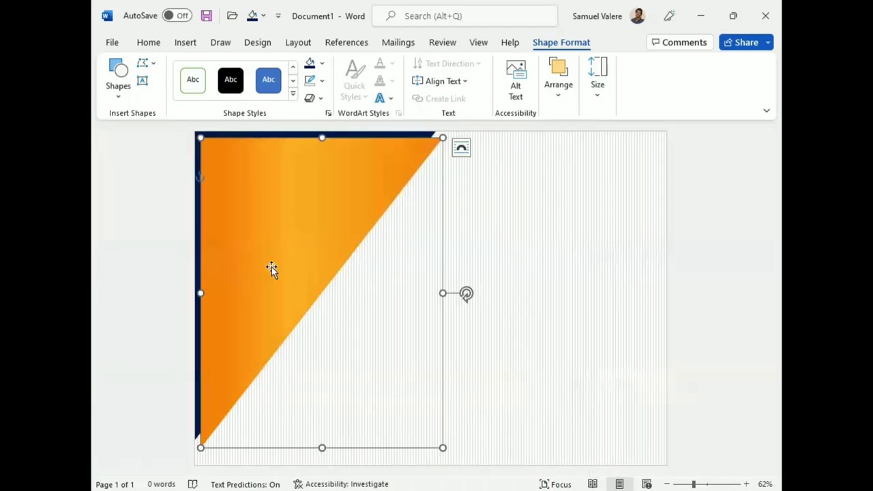
left_click_drag(272, 266, 266, 260)
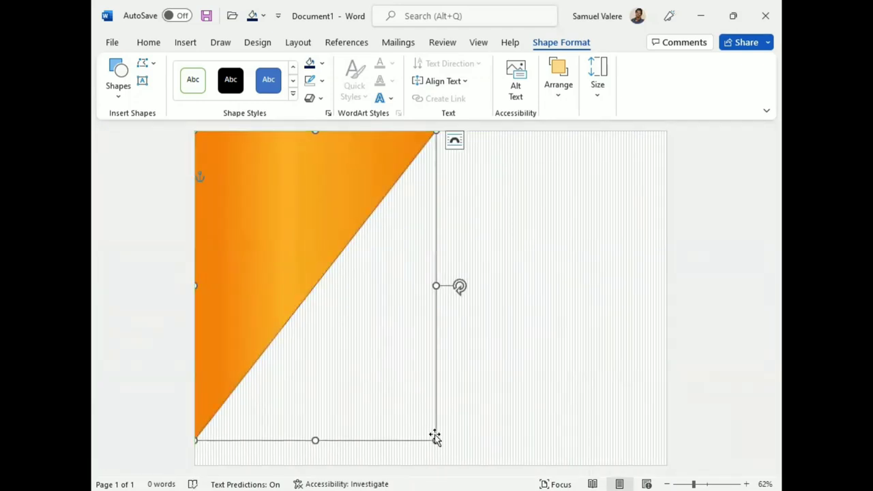
left_click_drag(437, 441, 442, 461)
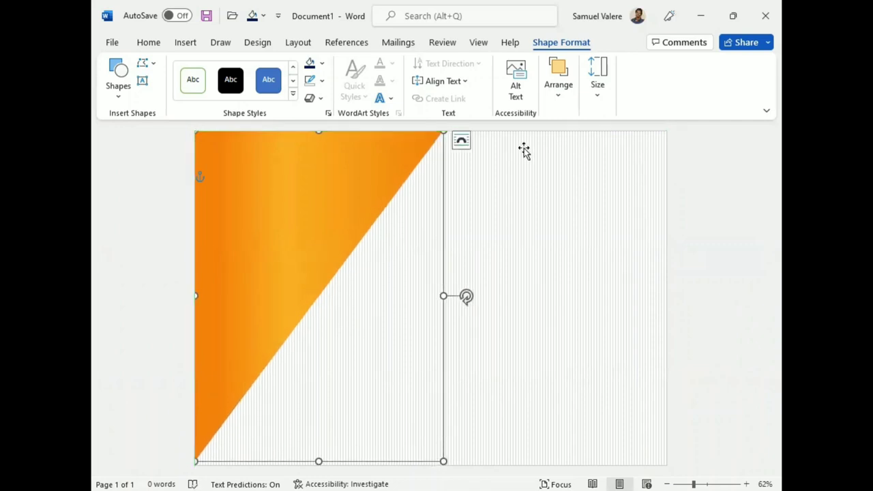
left_click(558, 85)
left_click(659, 136)
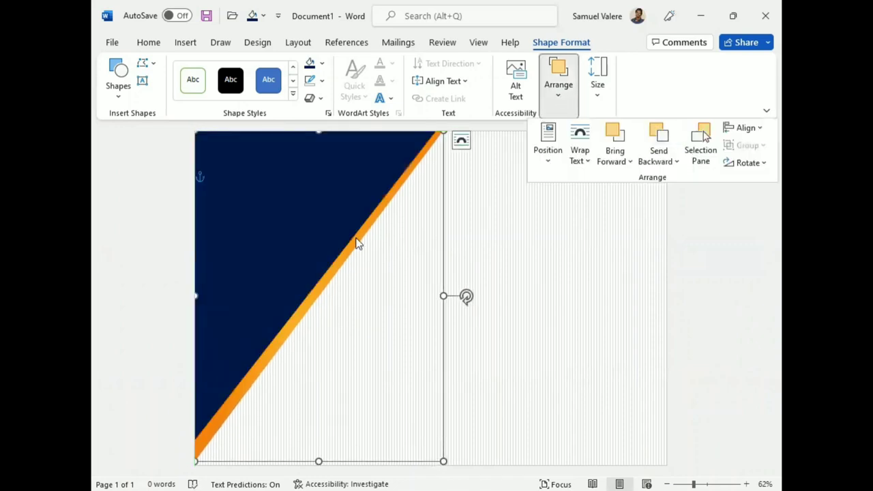
left_click(287, 235)
Step: Resize the navy triangle wider and shorter so an orange stripe shows
left_click(284, 226)
left_click_drag(434, 440, 433, 421)
key("ctrl+z")
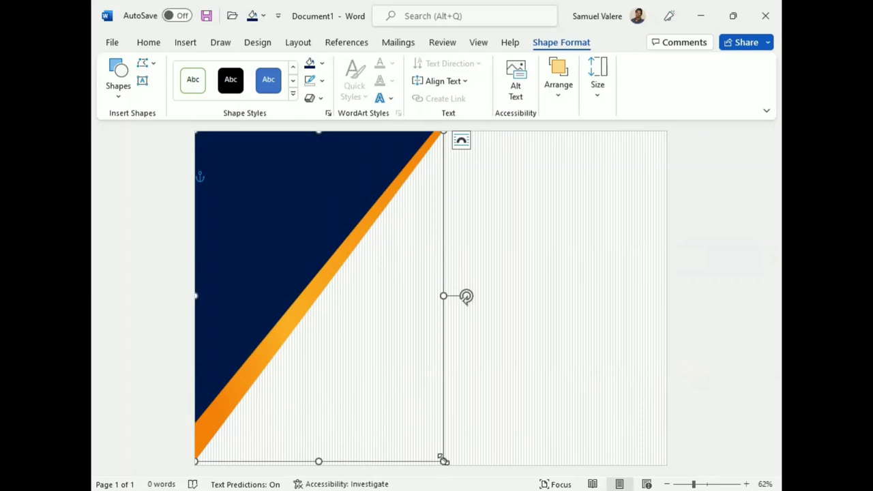
left_click_drag(443, 461, 454, 448)
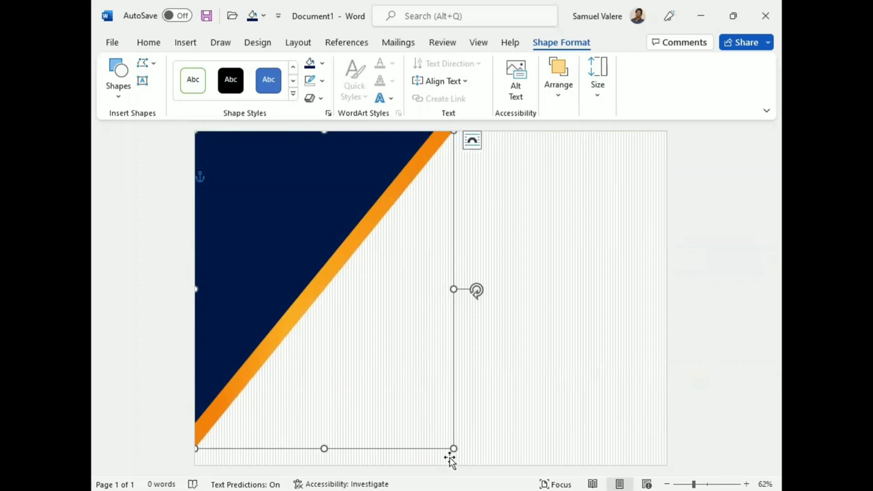
Step: Move the copied navy triangle to the right side and rotate it
left_click(296, 258)
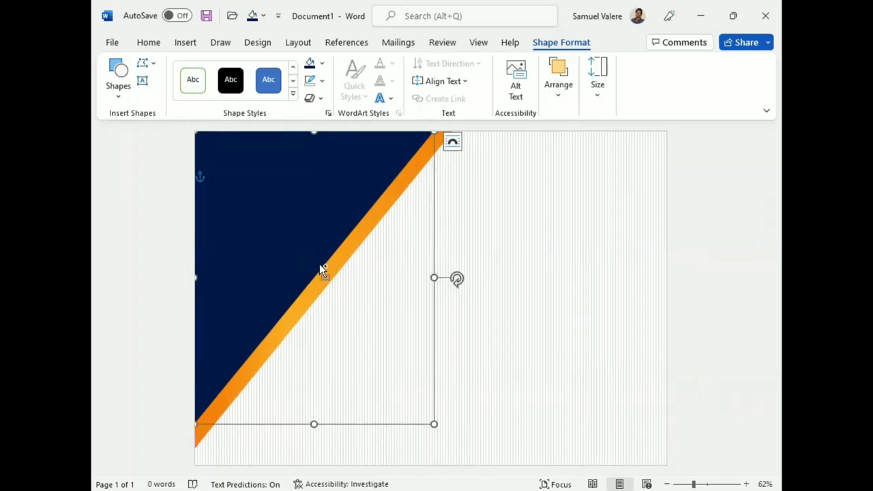
left_click_drag(319, 263, 469, 249)
mouse_move(626, 300)
left_mouse_down()
mouse_move(525, 270)
mouse_move(434, 300)
left_mouse_up()
Step: Shrink the navy triangle into the page's bottom-right corner
left_click_drag(506, 325, 570, 345)
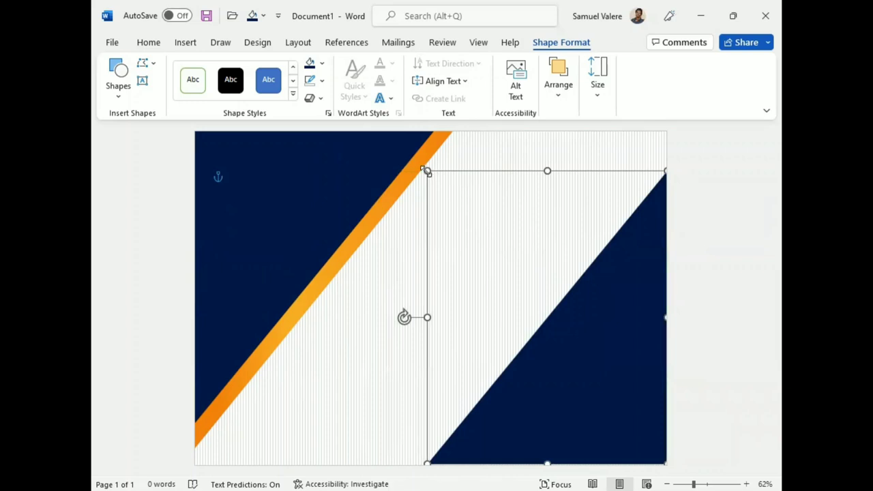
mouse_move(427, 170)
left_mouse_down()
mouse_move(538, 355)
mouse_move(567, 358)
left_mouse_up()
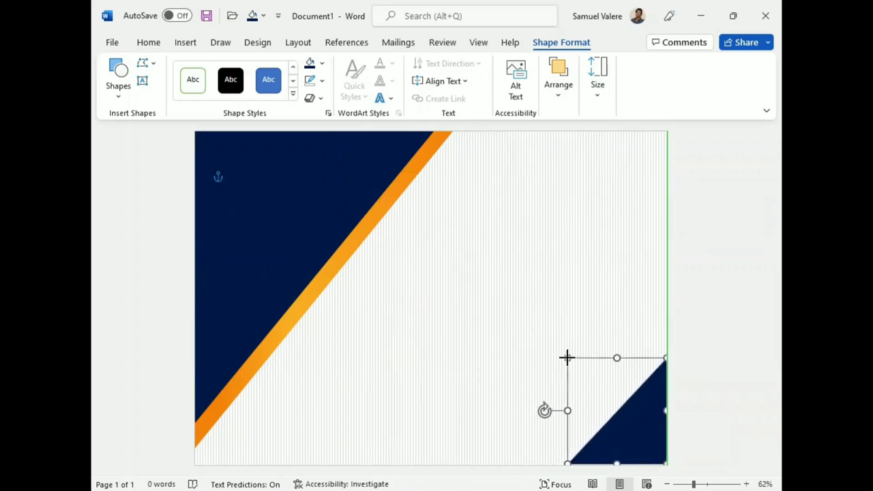
left_click_drag(567, 358, 568, 357)
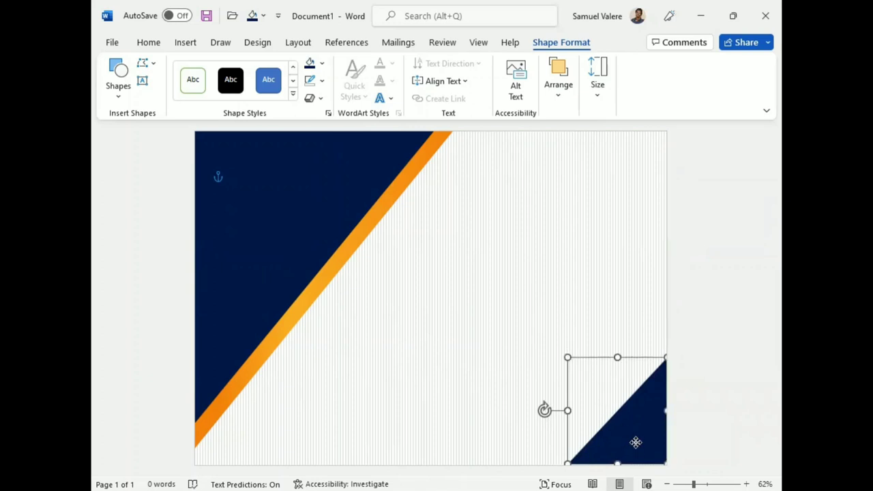
Step: Paste a copy of the orange triangle, rotate it, and fit it into the bottom-right corner
left_click(343, 259)
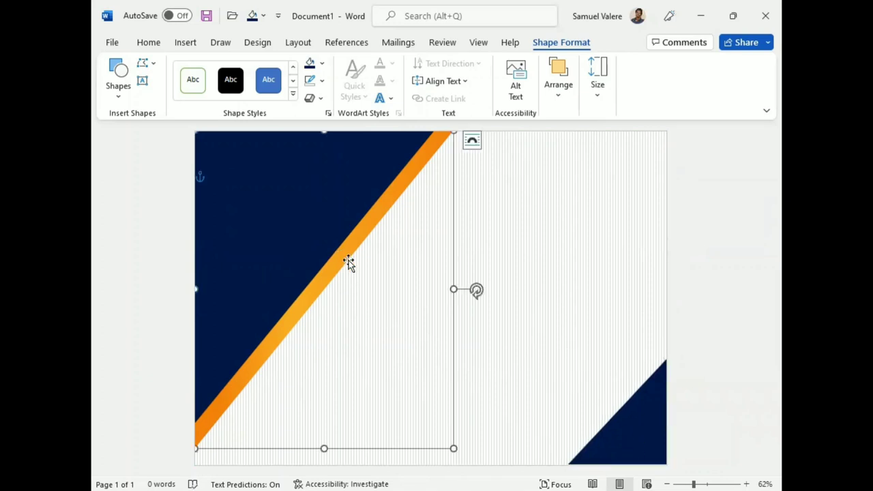
key("ctrl+v")
left_click_drag(321, 259, 430, 264)
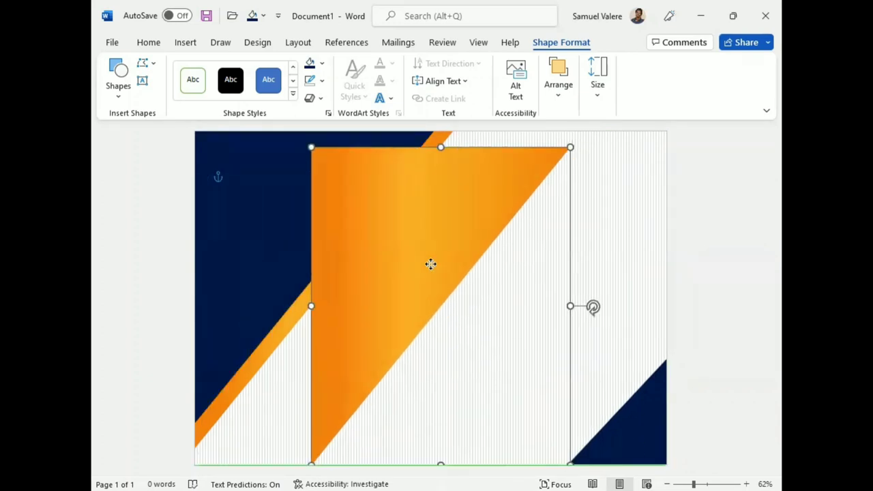
mouse_move(593, 306)
left_mouse_down()
mouse_move(400, 291)
mouse_move(391, 304)
left_mouse_up()
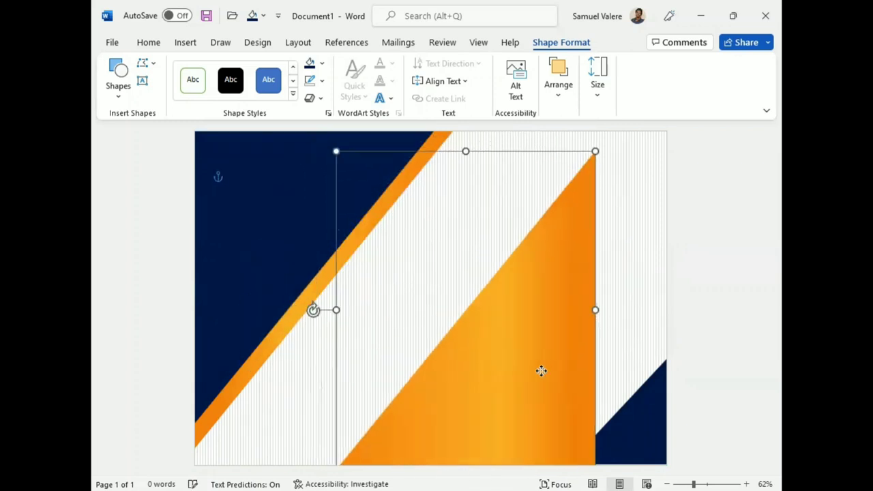
left_click_drag(541, 370, 602, 366)
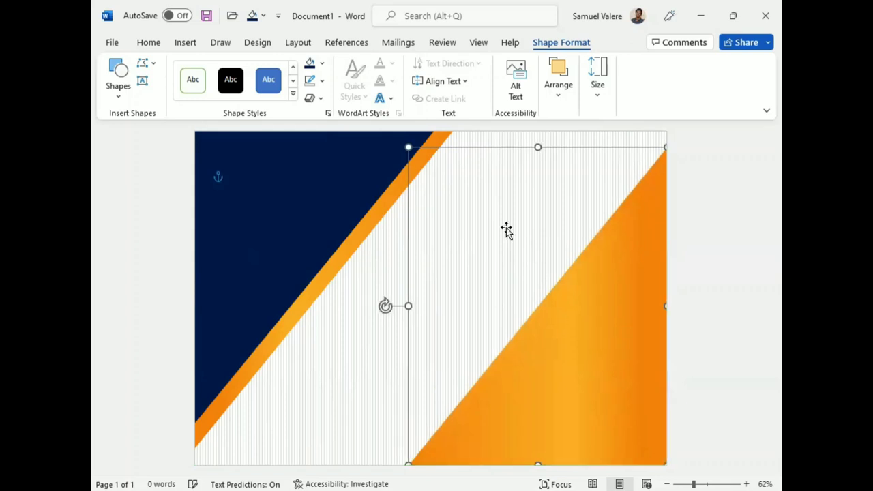
mouse_move(407, 147)
left_mouse_down()
mouse_move(524, 328)
mouse_move(558, 349)
left_mouse_up()
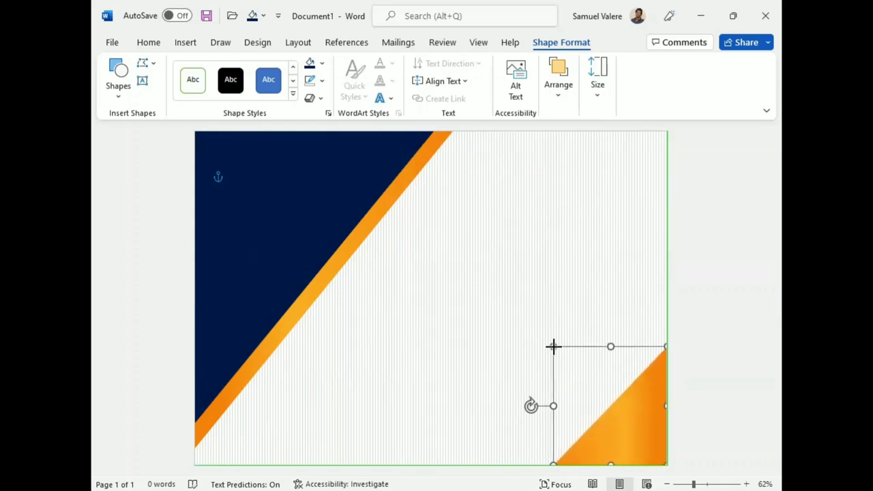
Step: Send the orange copy behind the navy corner triangle and nudge it right and down
left_click(560, 101)
left_click(659, 137)
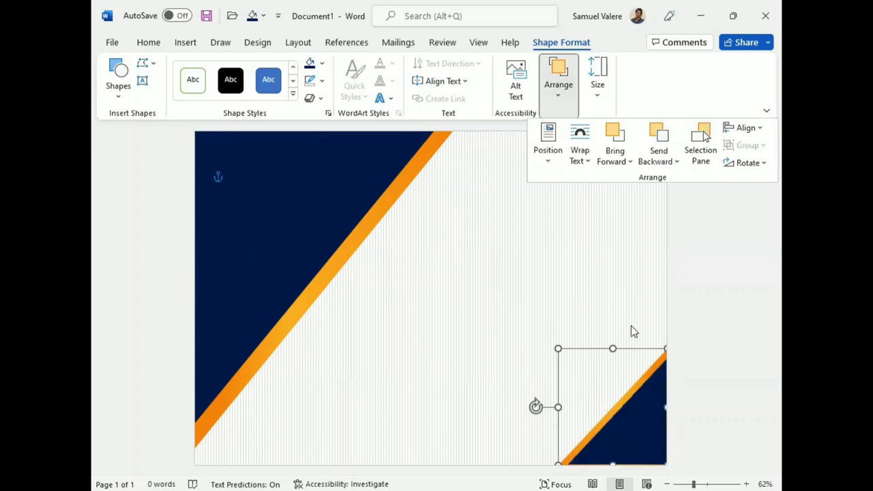
left_click(629, 445)
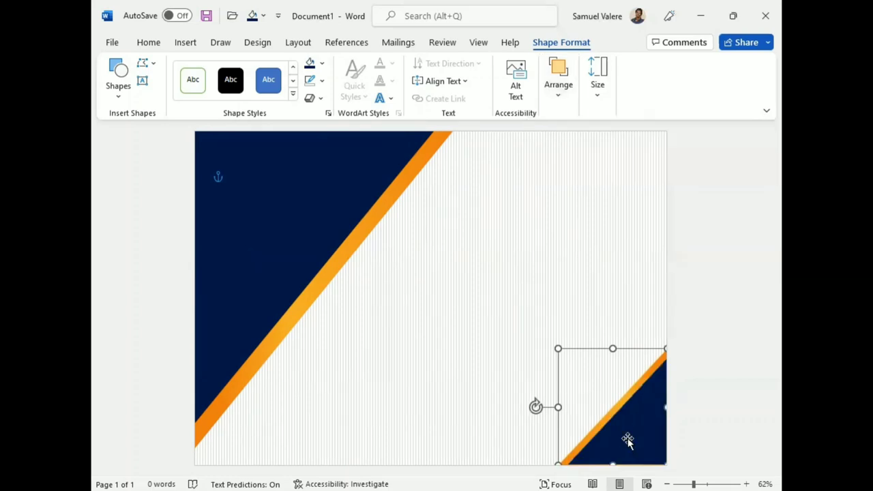
left_click_drag(629, 445, 638, 455)
left_click(607, 440)
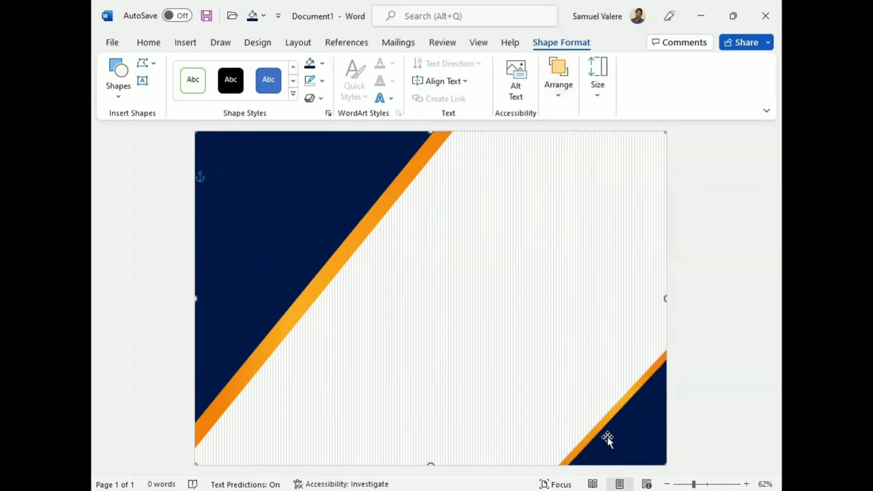
left_click(598, 427)
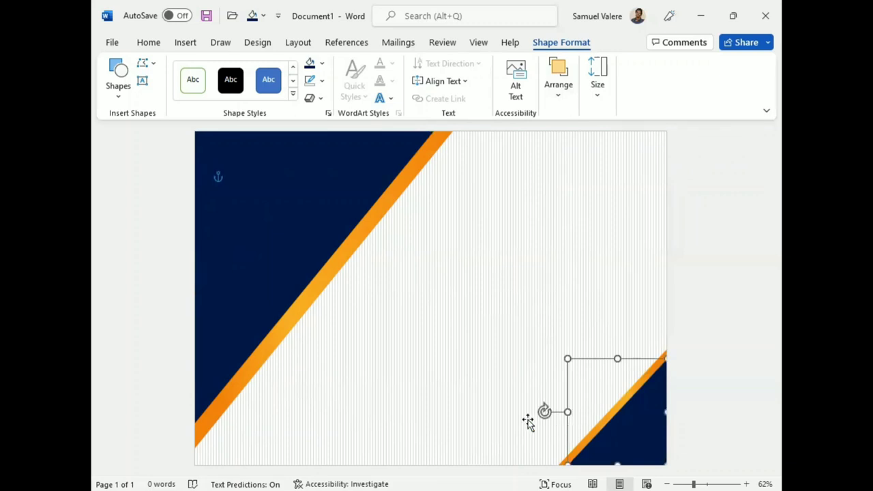
Step: Draw an isosceles triangle near the bottom-right corner
left_click(120, 95)
left_click(205, 130)
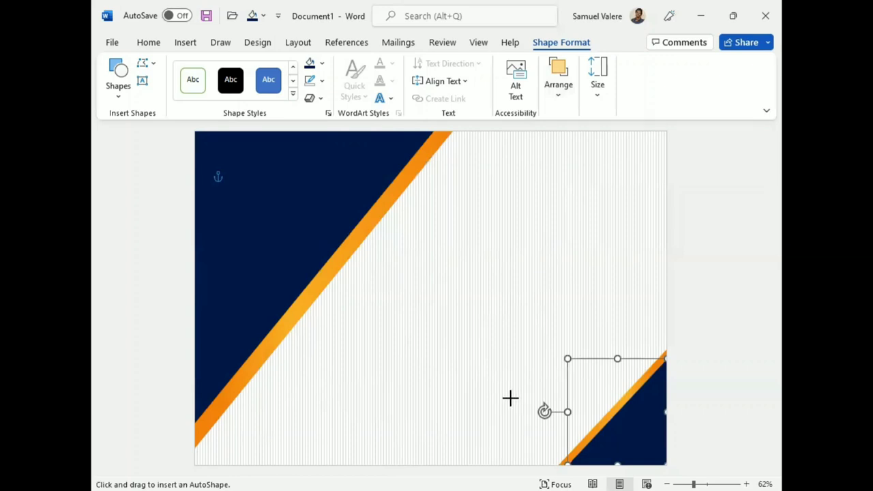
left_click_drag(510, 398, 614, 462)
left_click_drag(569, 444, 590, 447)
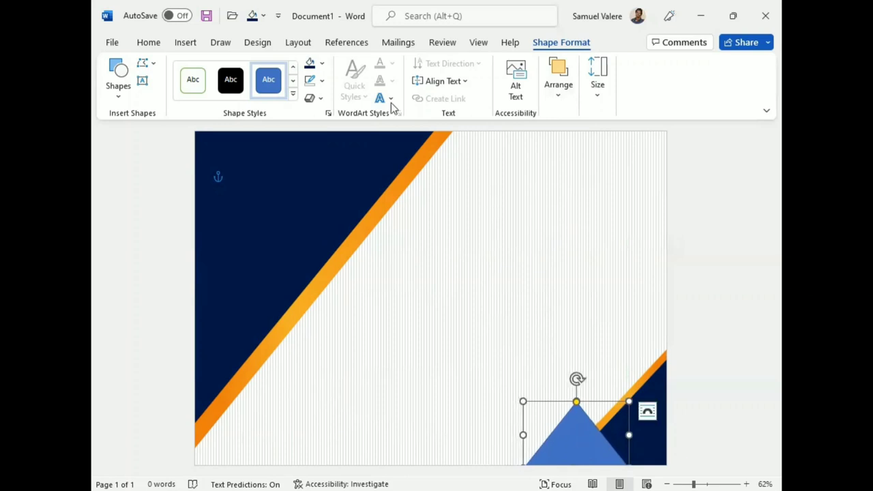
Step: Fill the triangle light grey and send it behind the orange stripe
left_click(322, 81)
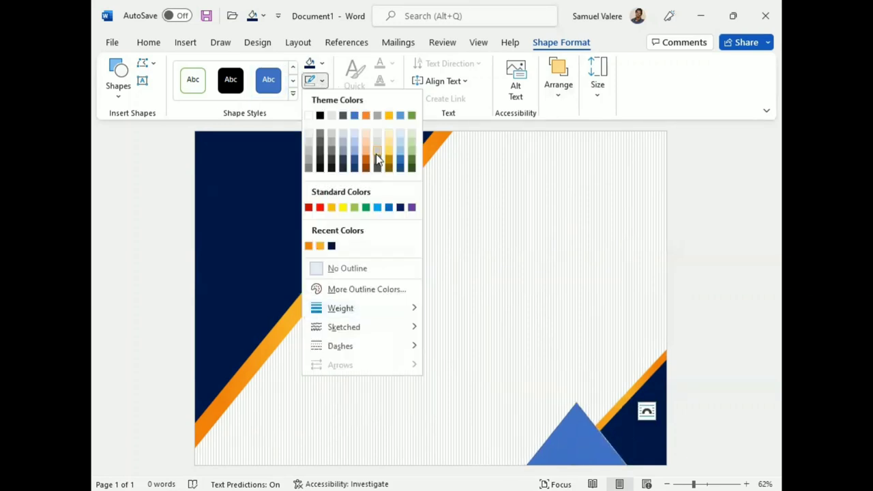
left_click(322, 63)
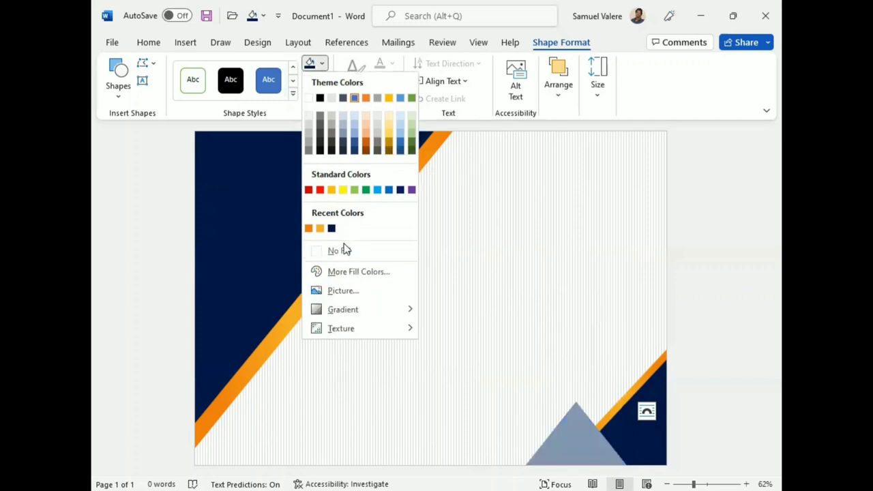
left_click(379, 134)
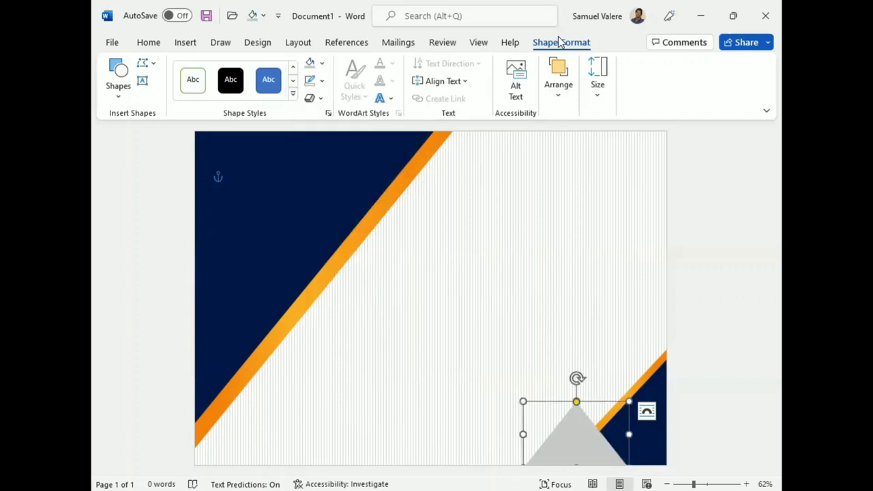
left_click(560, 92)
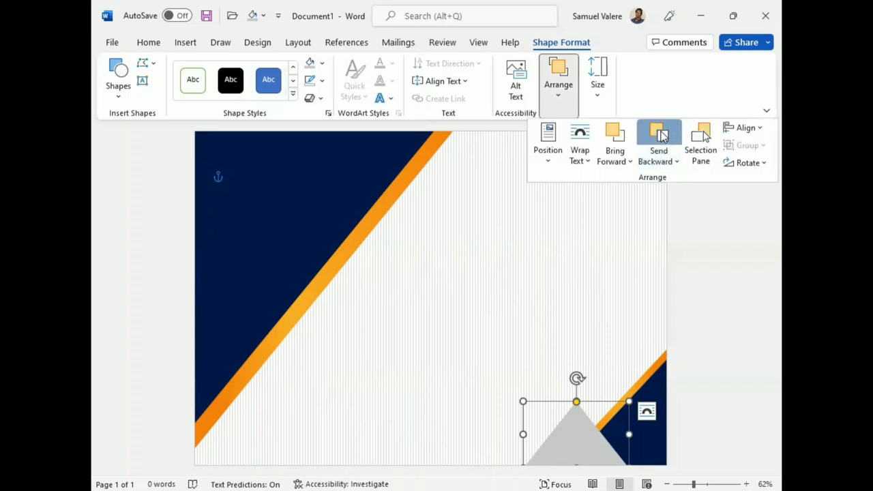
left_click(661, 134)
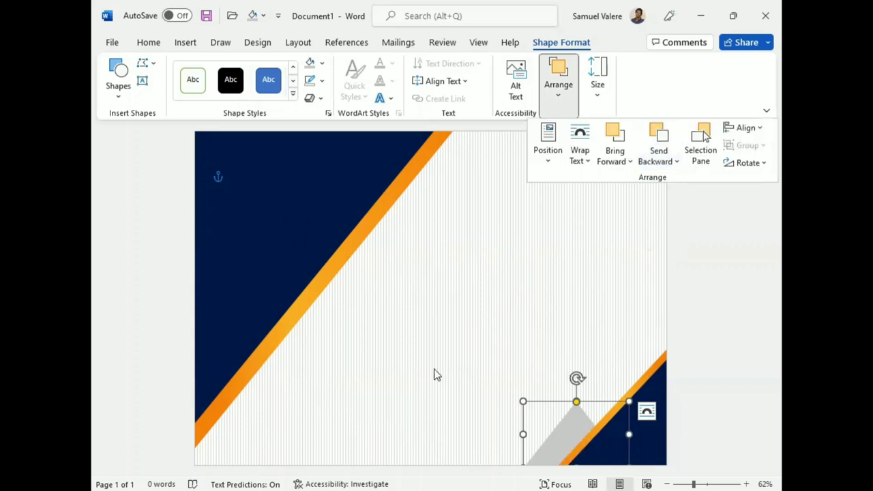
left_click(640, 399)
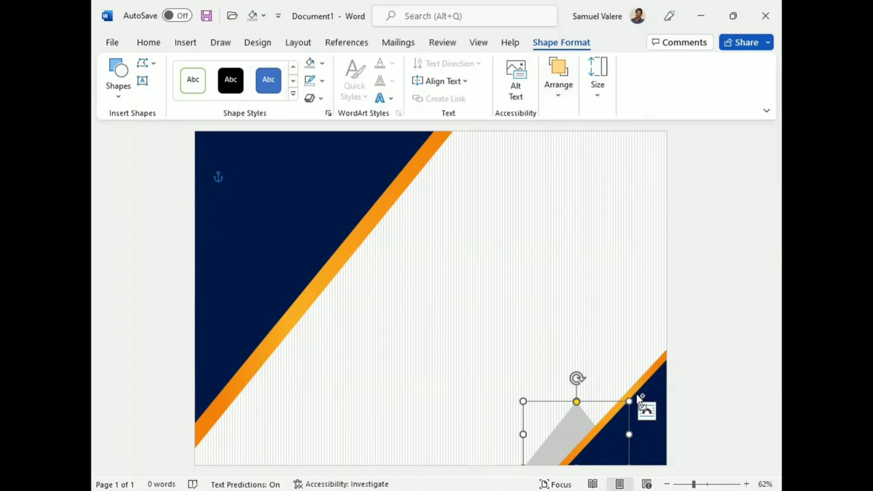
Step: Copy the grey triangle to the page top, flip it downward, and butt it against the top edge
left_click_drag(629, 401, 451, 201, "ctrl")
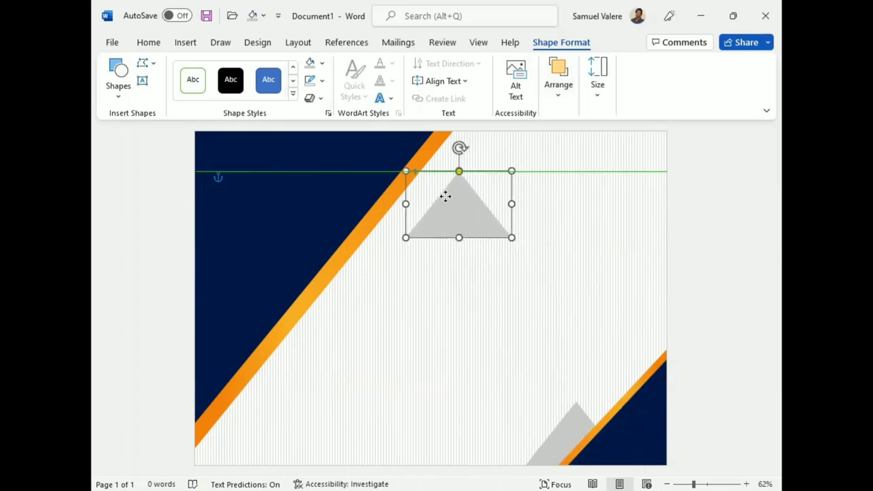
left_click_drag(459, 148, 458, 261)
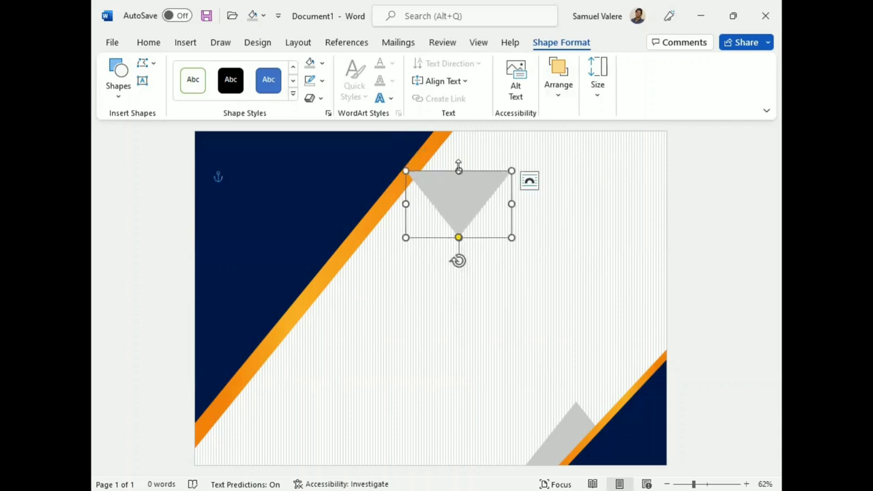
left_click_drag(458, 169, 456, 145)
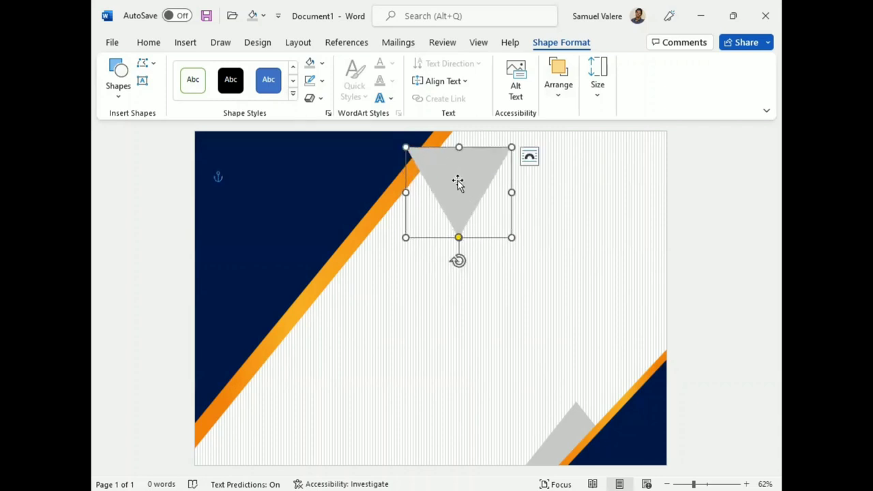
mouse_move(458, 176)
left_mouse_down()
mouse_move(456, 158)
mouse_move(442, 158)
left_mouse_up()
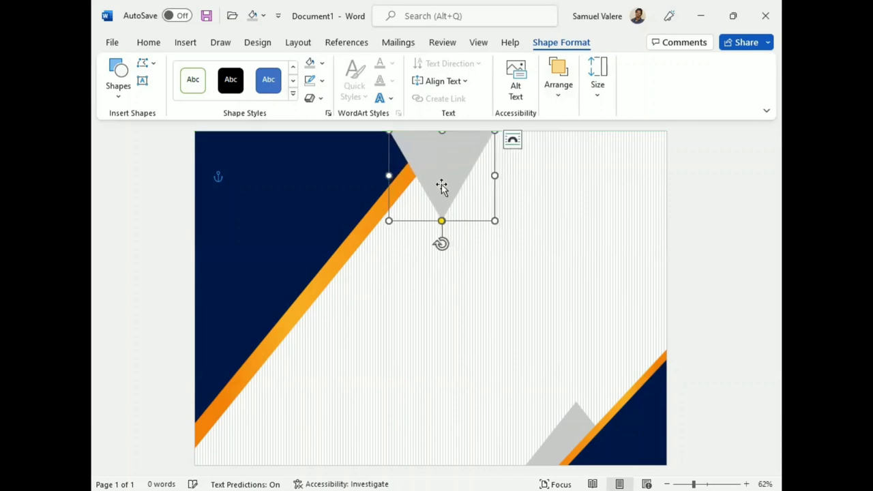
left_click_drag(442, 222, 441, 203)
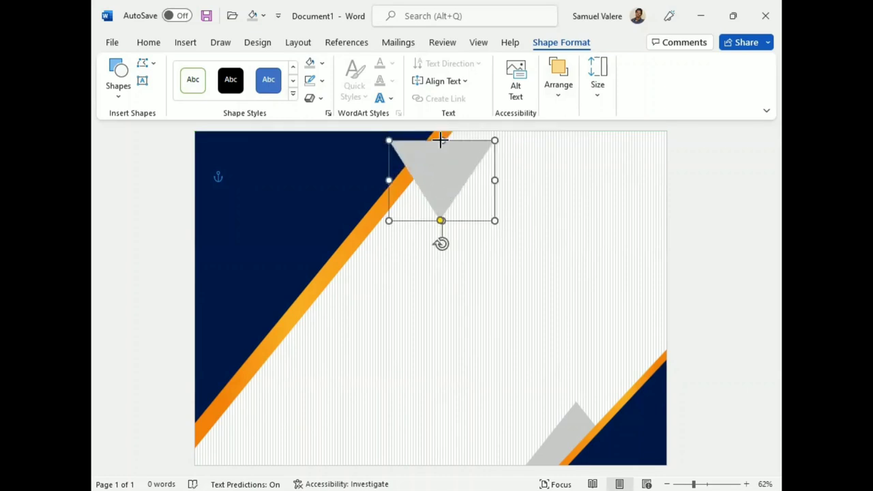
left_click_drag(444, 157, 445, 148)
Step: Send the grey triangle behind the navy area and orange stripe, then shrink it to fit
left_click(556, 70)
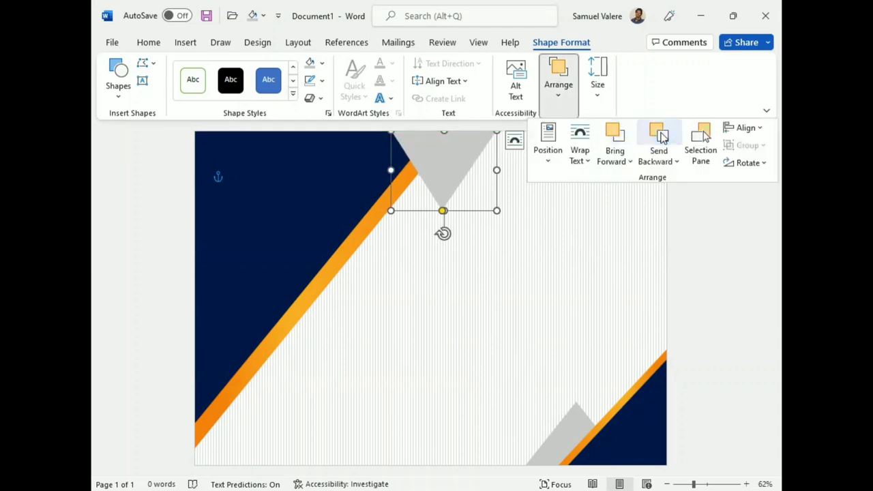
left_click(662, 137)
left_click(662, 137)
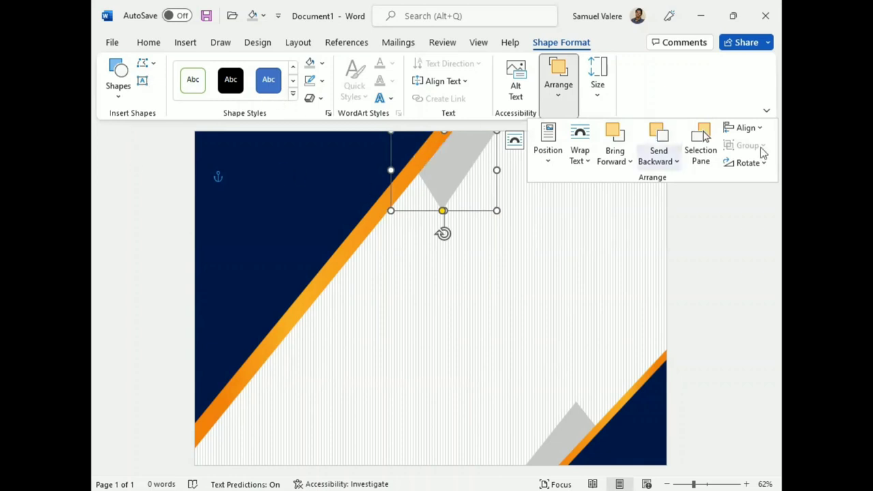
left_click(724, 254)
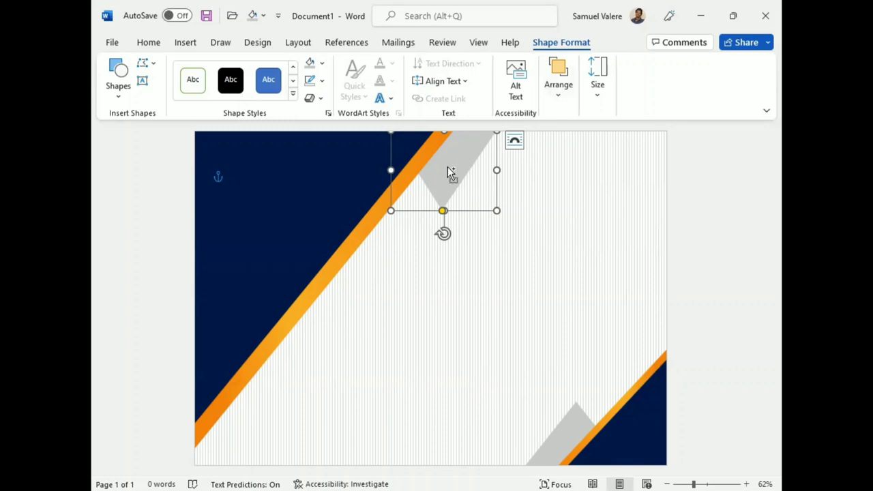
mouse_move(447, 166)
left_mouse_down()
mouse_move(453, 173)
mouse_move(449, 165)
left_mouse_up()
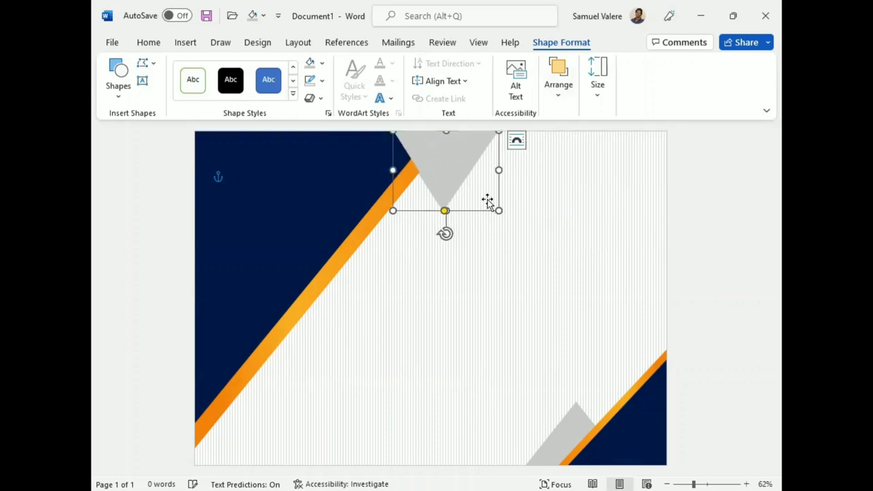
left_click_drag(498, 208, 488, 198)
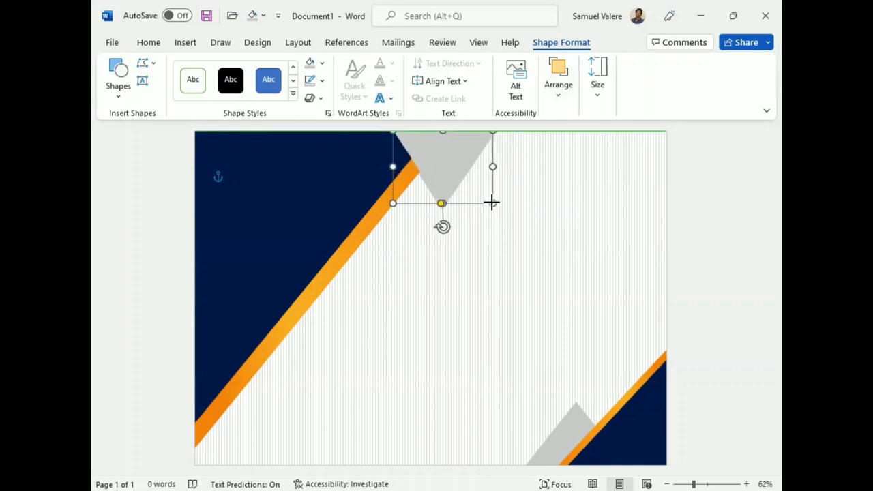
Step: Fill the small top triangle dark navy, layered above the grey one but behind the orange stripe
left_click(321, 62)
left_click(334, 228)
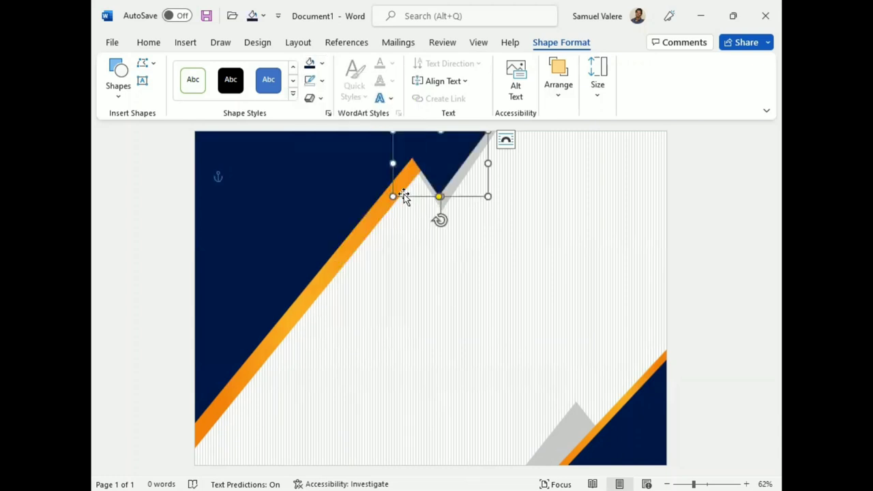
left_click(563, 98)
left_click(659, 139)
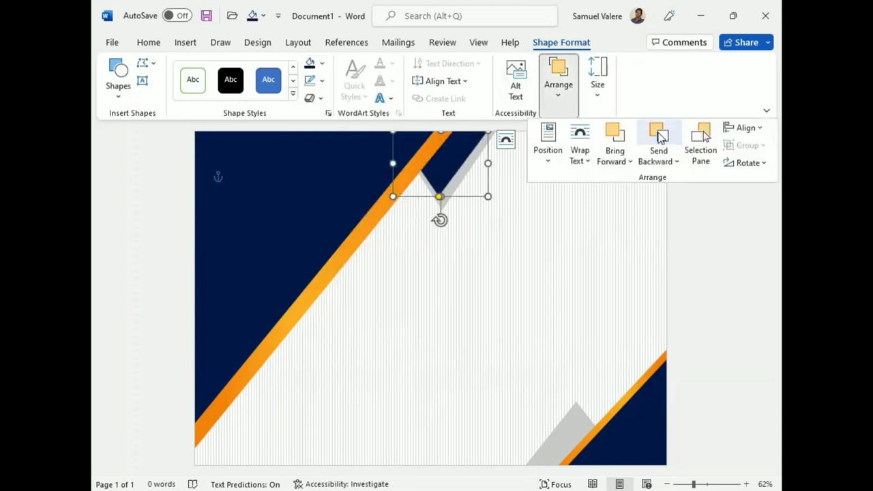
left_click(659, 139)
left_click(615, 138)
left_click(454, 158)
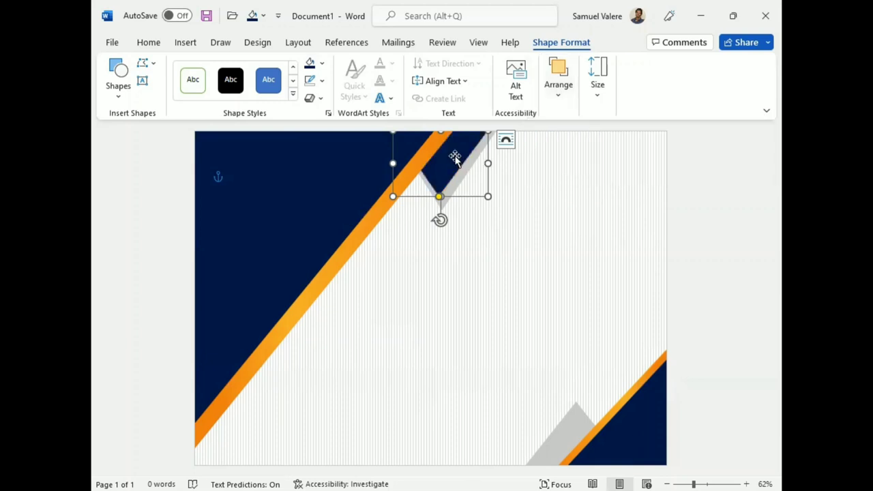
Step: Nudge and resize the navy triangle against the page top, leaving a grey V border
key("Right")
key("Right")
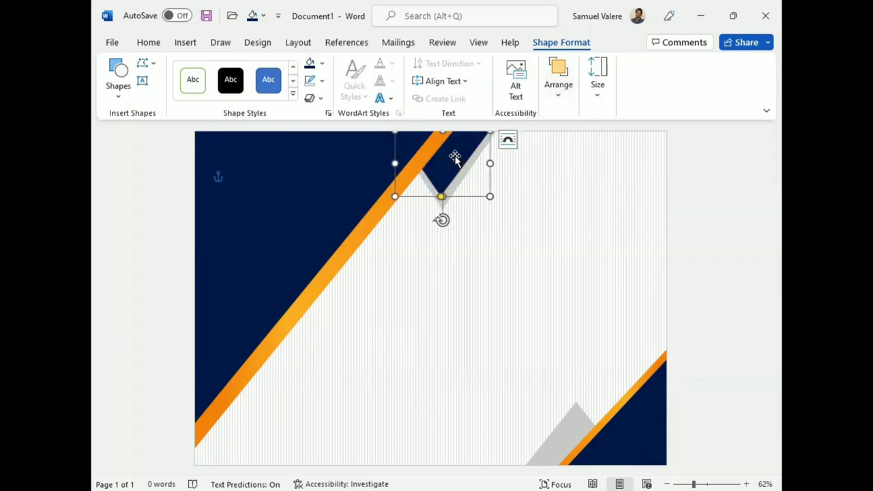
left_click_drag(442, 130, 443, 136)
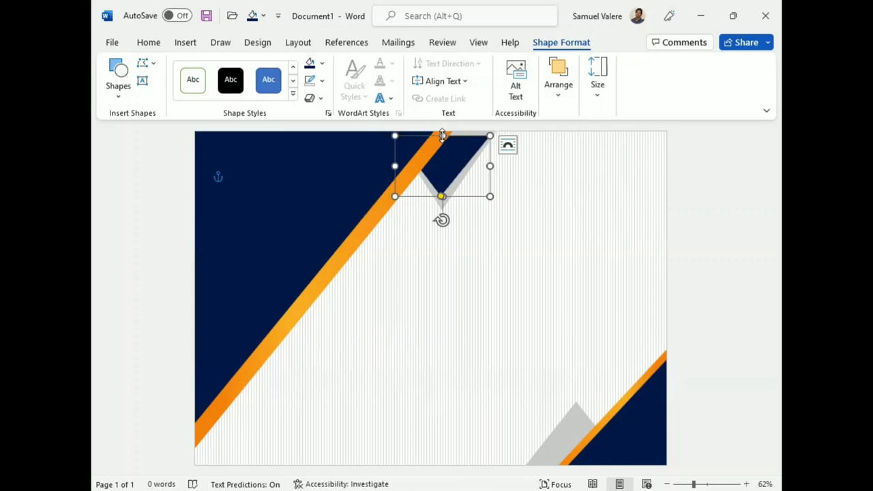
key("Up")
key("Up")
key("Up")
key("Up")
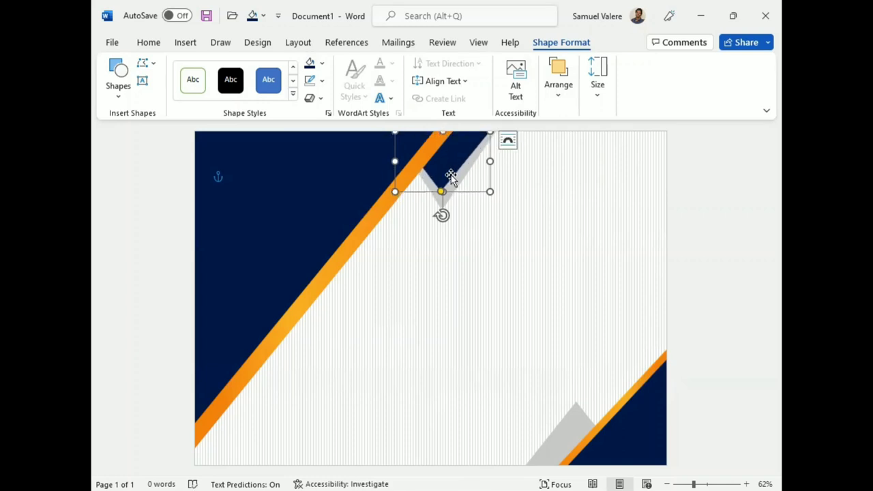
left_click_drag(441, 192, 442, 196)
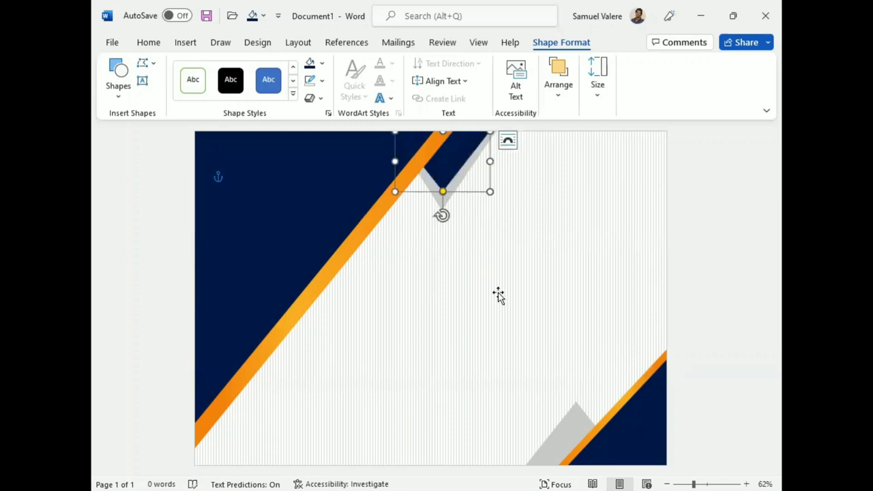
left_click(741, 226)
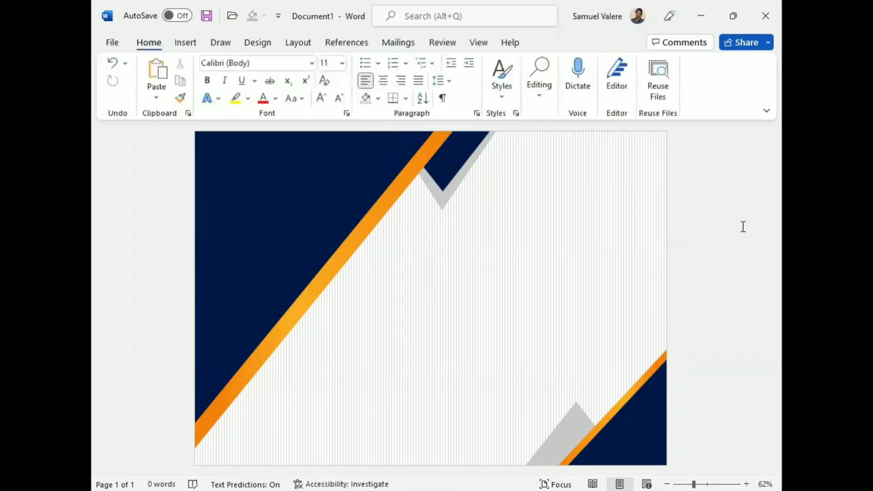
Step: Draw a text box in the top-left navy area and type Certificate
left_click(450, 157)
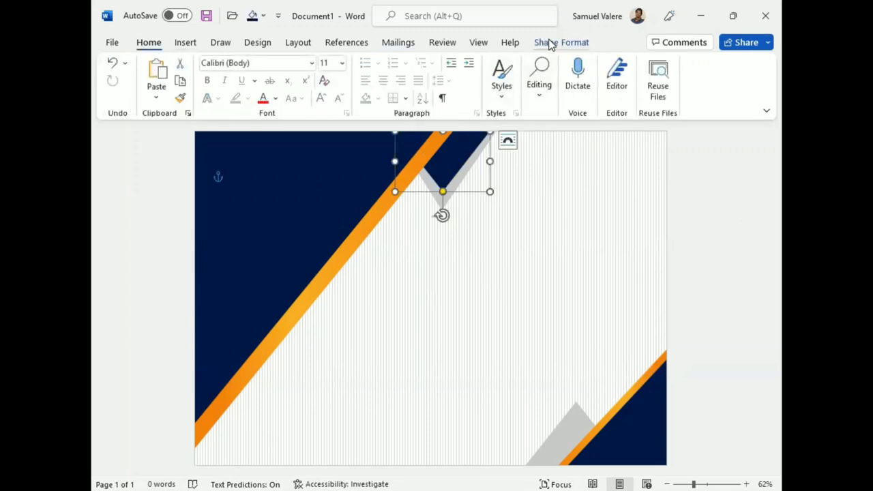
left_click(552, 42)
left_click(143, 81)
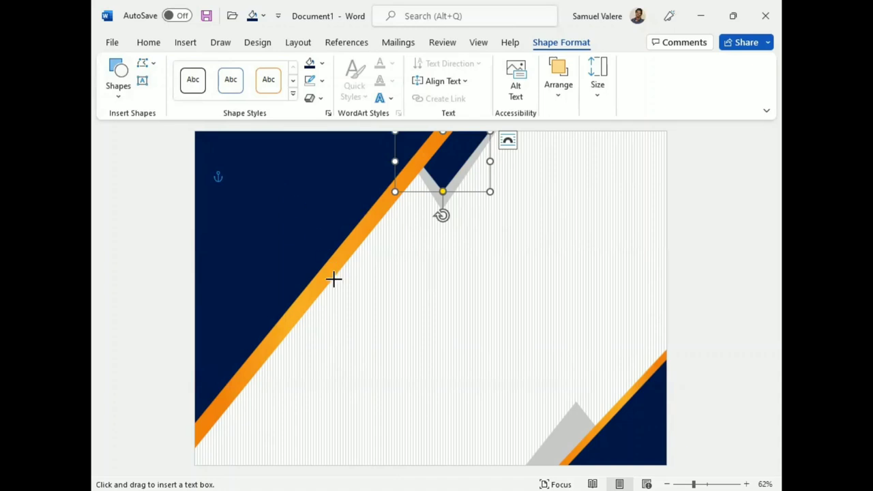
left_click_drag(210, 162, 348, 211)
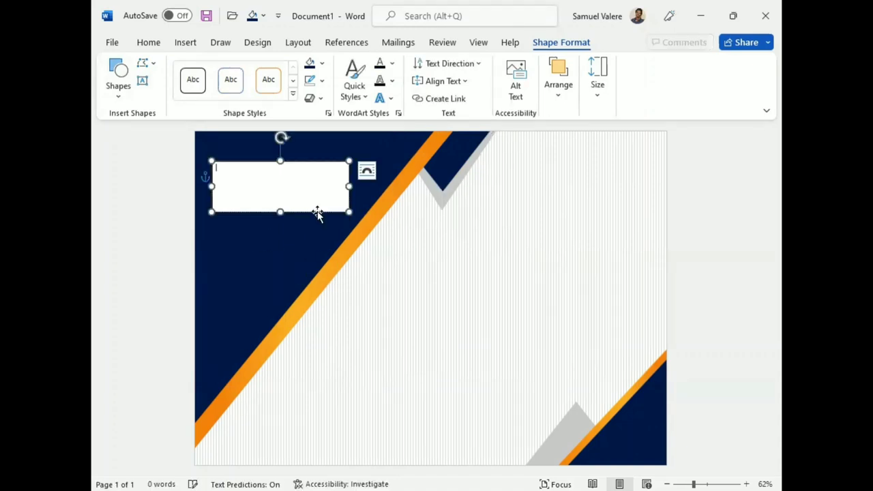
type("Certificate")
Step: Make the title centred, bold, 48 pt UPPERCASE, widening the box to fit
double_click(232, 169)
left_click(148, 43)
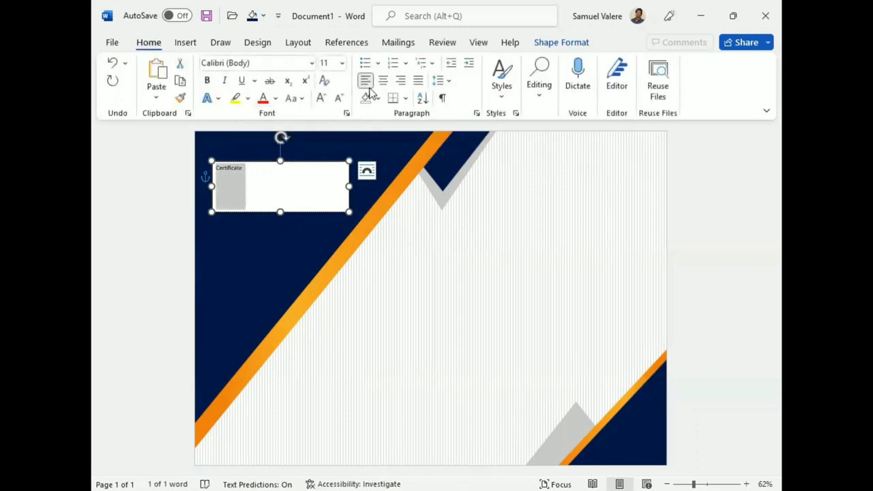
left_click(382, 81)
left_click(321, 97)
left_click(321, 98)
left_click(320, 98)
left_click(321, 98)
left_click(320, 97)
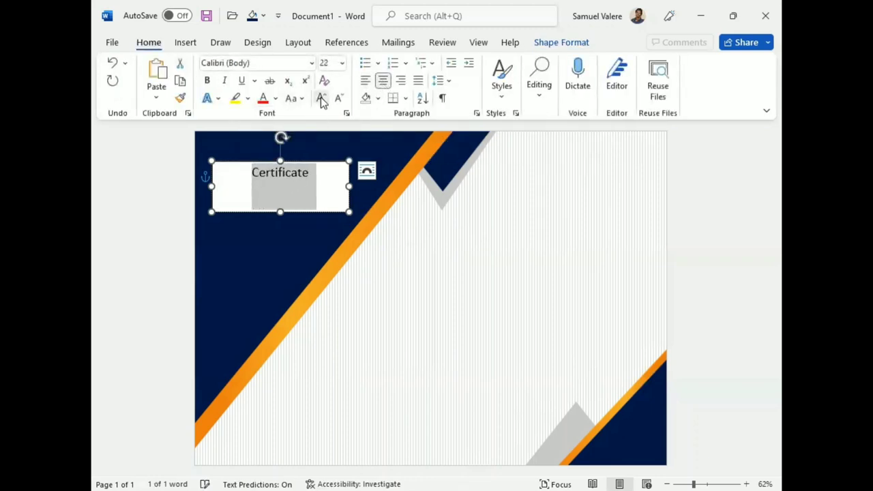
left_click(207, 80)
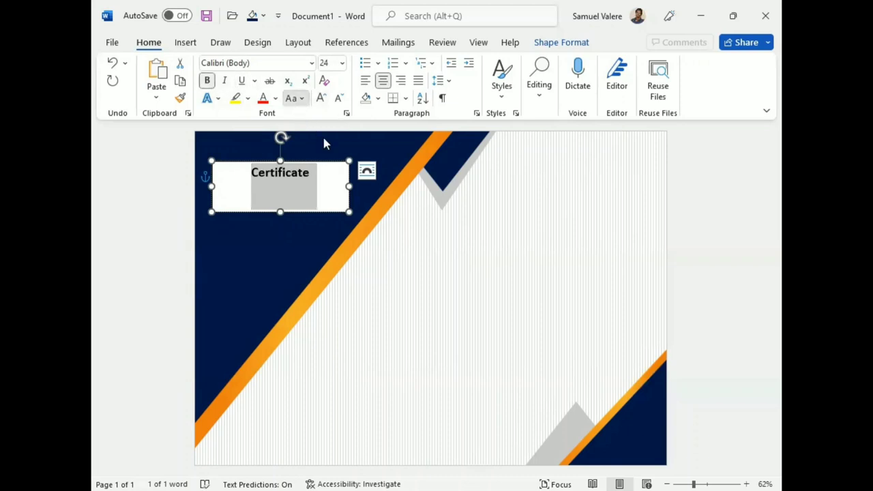
left_click(293, 97)
left_click(313, 154)
left_click(322, 98)
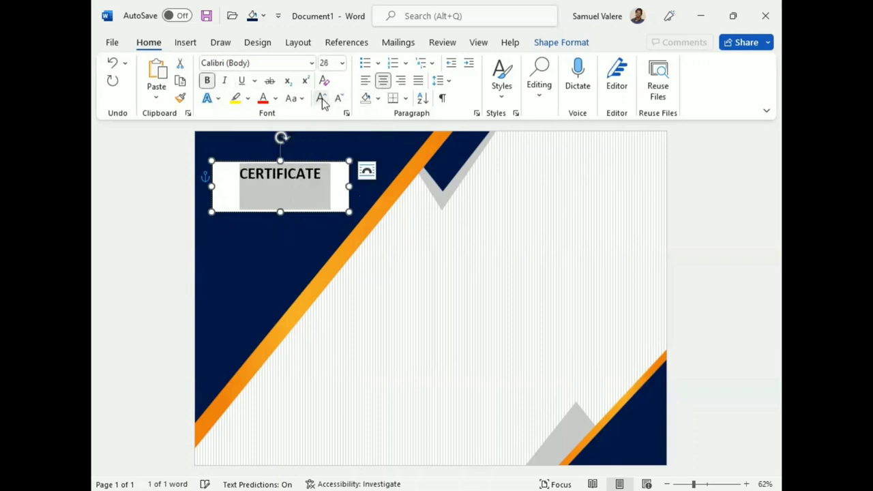
left_click(322, 98)
left_click(322, 97)
left_click(321, 97)
left_click_drag(349, 186, 373, 186)
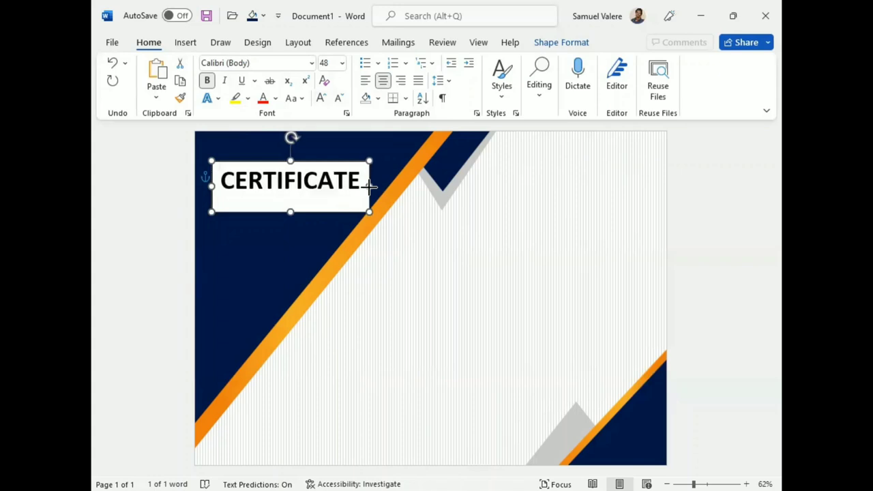
Step: Expand the title's character spacing by 3 pt
left_click(346, 113)
left_click(334, 99)
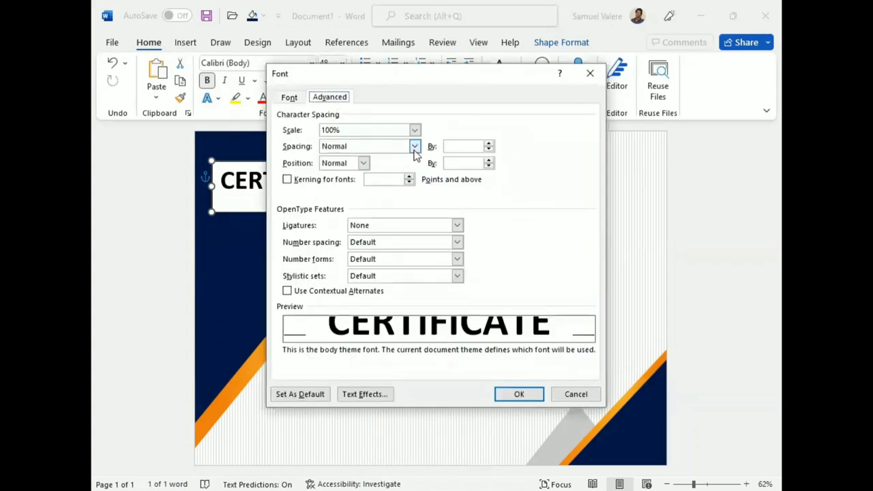
left_click(415, 146)
left_click(368, 168)
type("3")
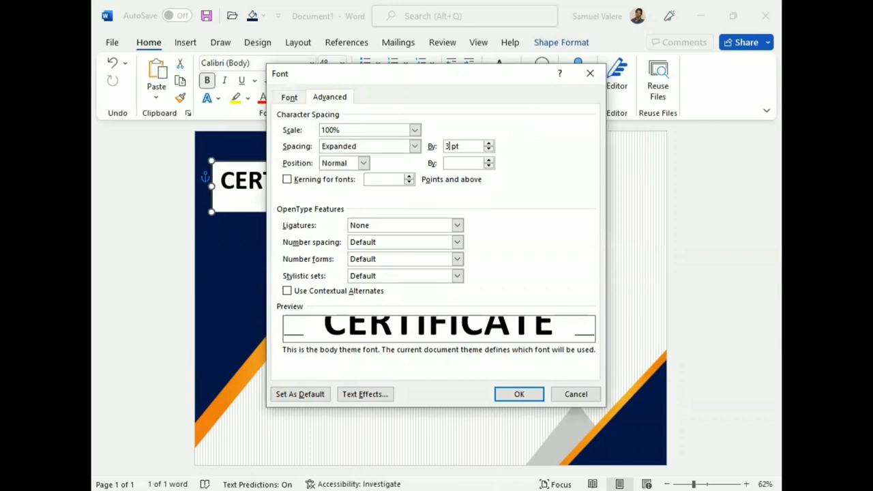
key("Return")
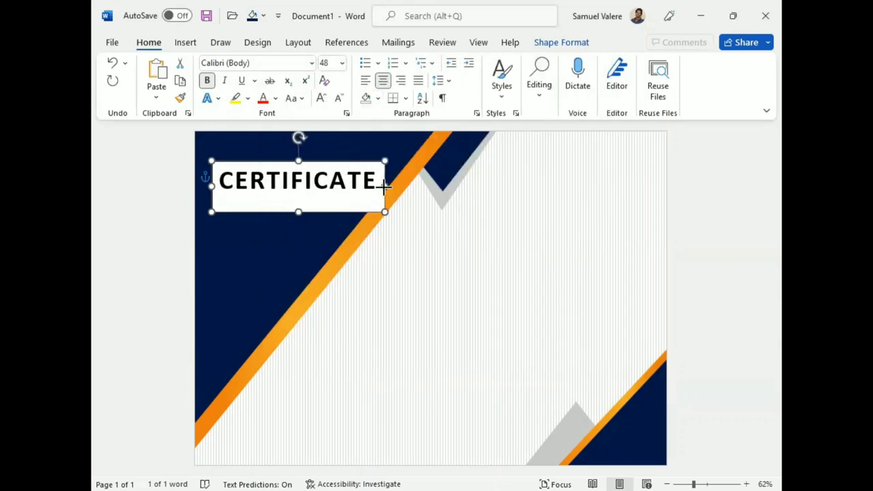
Step: Remove the CERTIFICATE box's fill and outline and shorten the box to fit its text
left_click(577, 48)
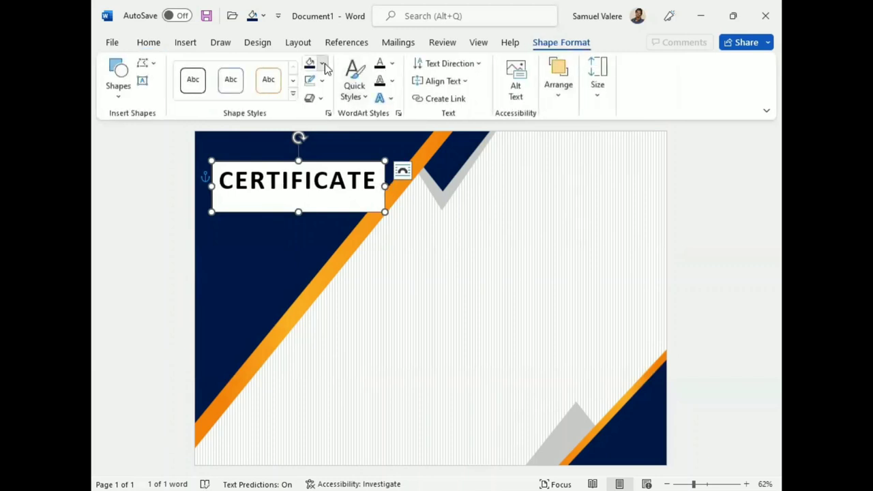
left_click(324, 65)
left_click(316, 249)
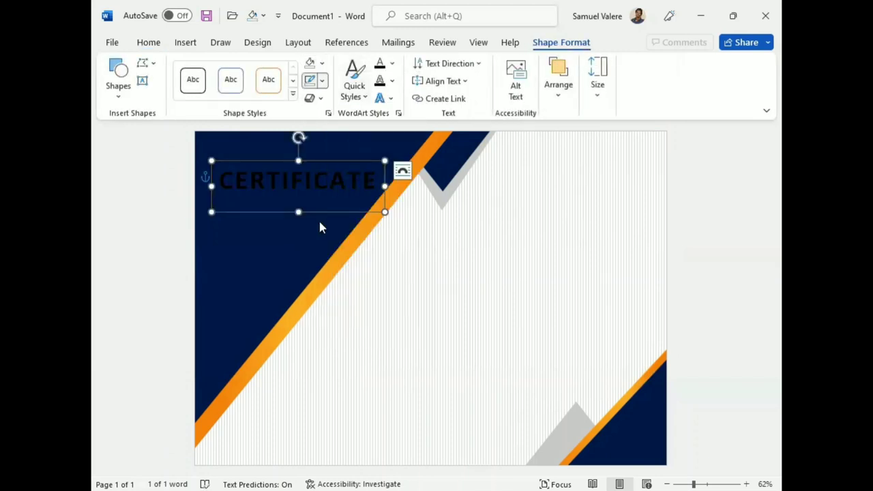
left_click(322, 81)
left_click(315, 267)
left_click_drag(298, 212, 298, 196)
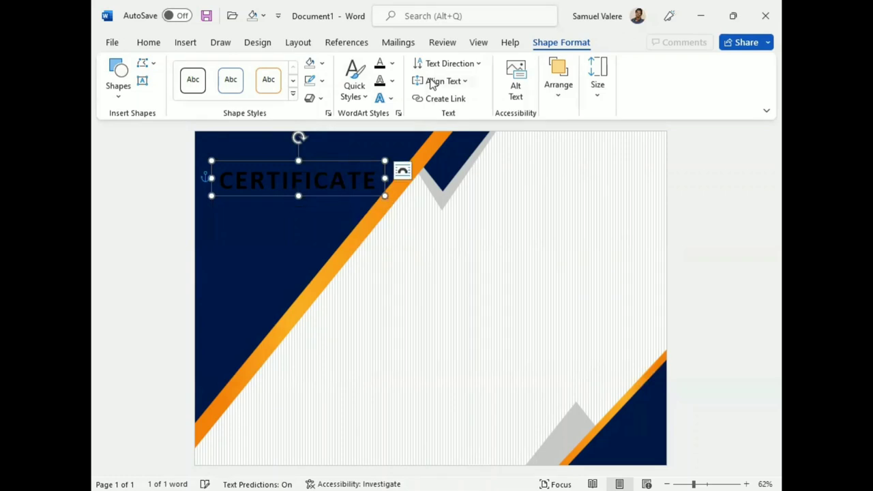
Step: Give CERTIFICATE an orange gradient text fill at 0° and move it toward the top-left corner
left_click(393, 64)
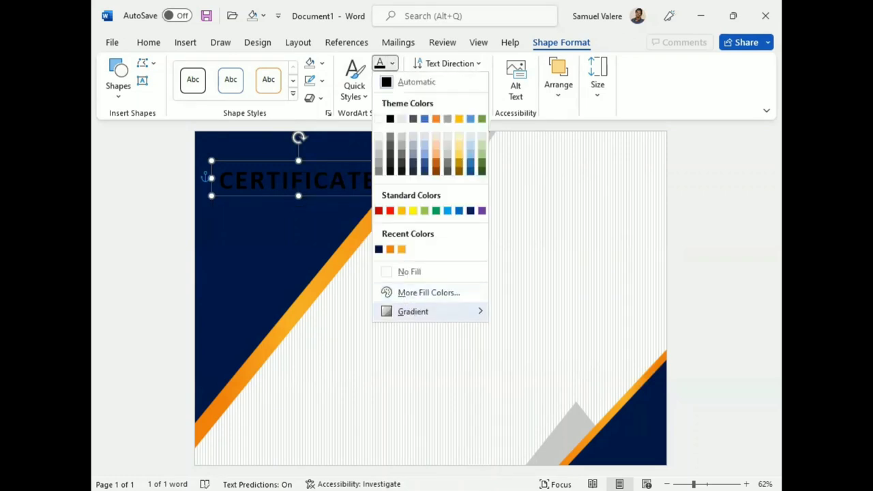
mouse_move(437, 311)
left_click(547, 472)
left_click(619, 265)
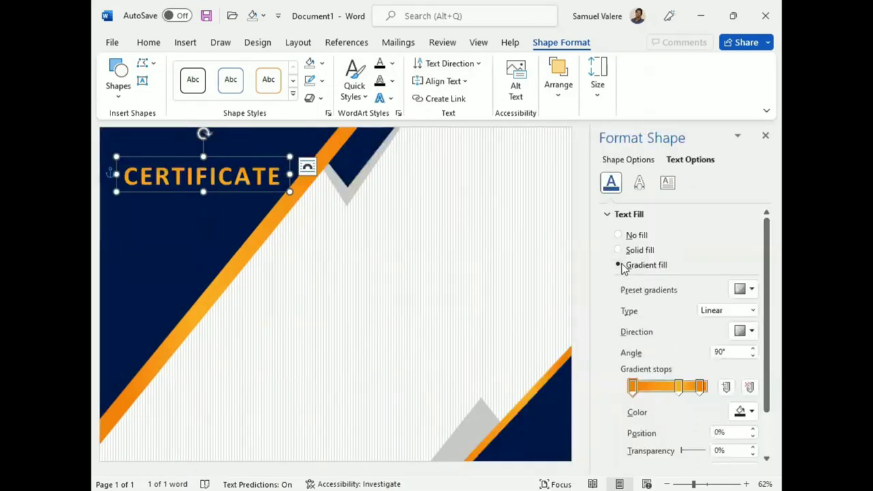
left_click(752, 332)
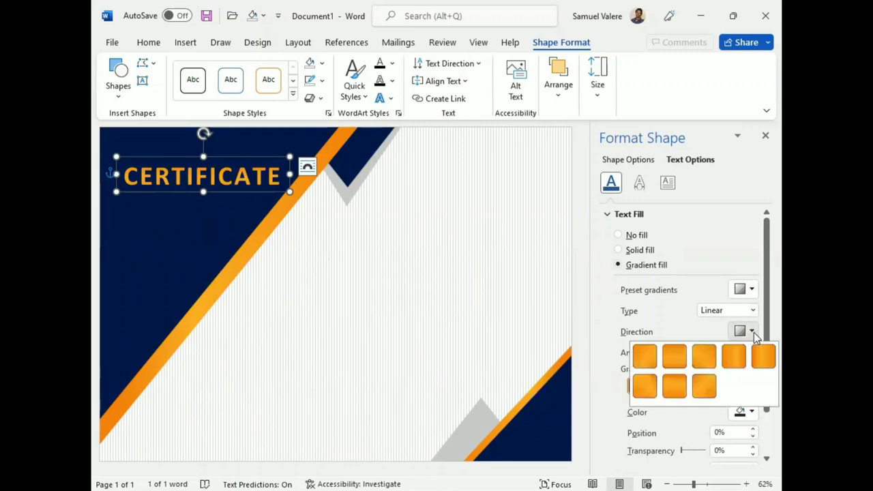
left_click(729, 358)
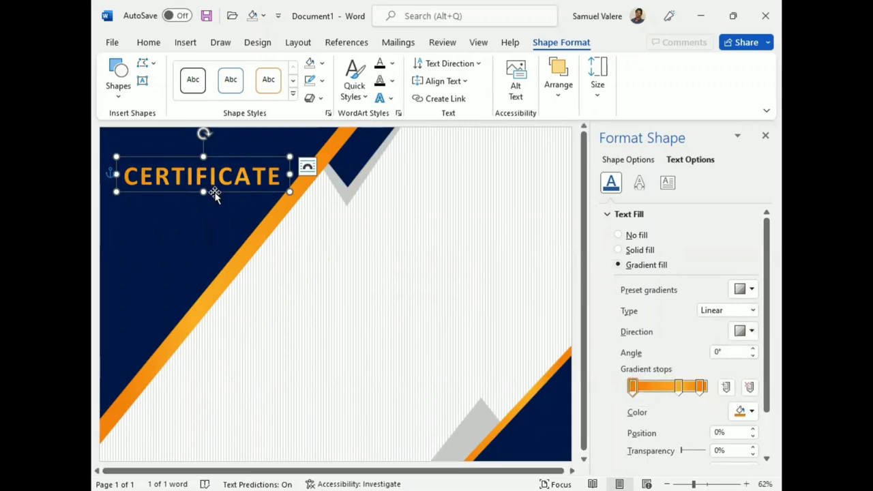
mouse_move(213, 192)
left_mouse_down()
mouse_move(200, 174)
mouse_move(217, 165)
left_mouse_up()
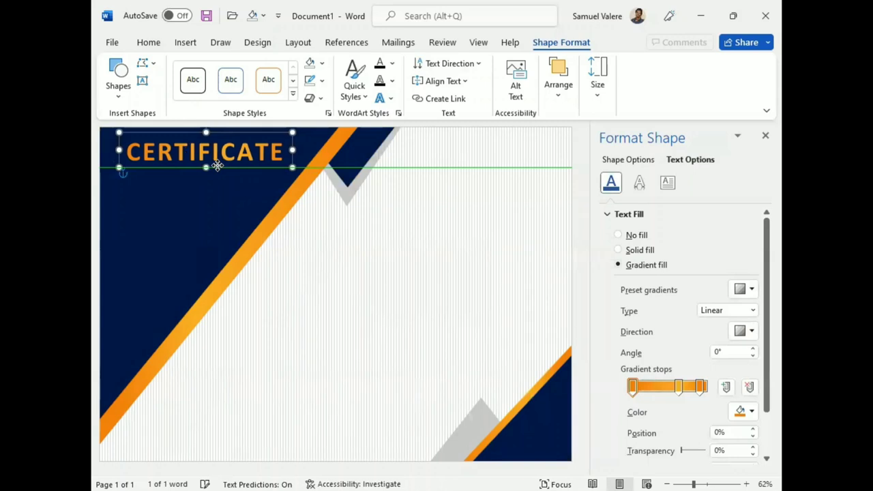
left_click_drag(217, 166, 209, 164)
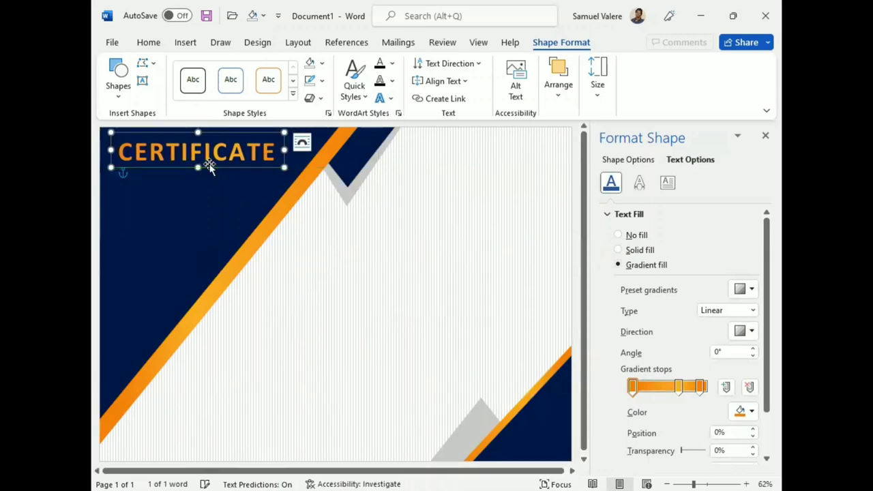
Step: Draw a text box under the title, type 'Of appreciation', and shorten the box
left_click(142, 81)
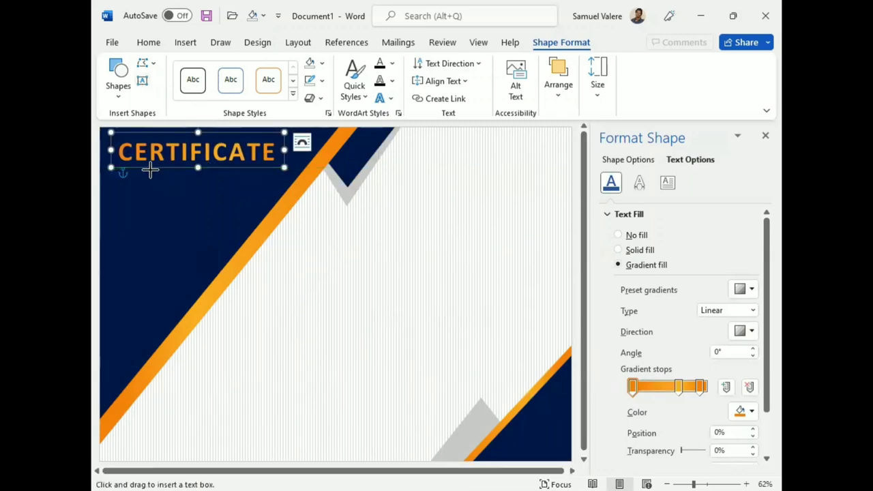
left_click_drag(152, 170, 248, 213)
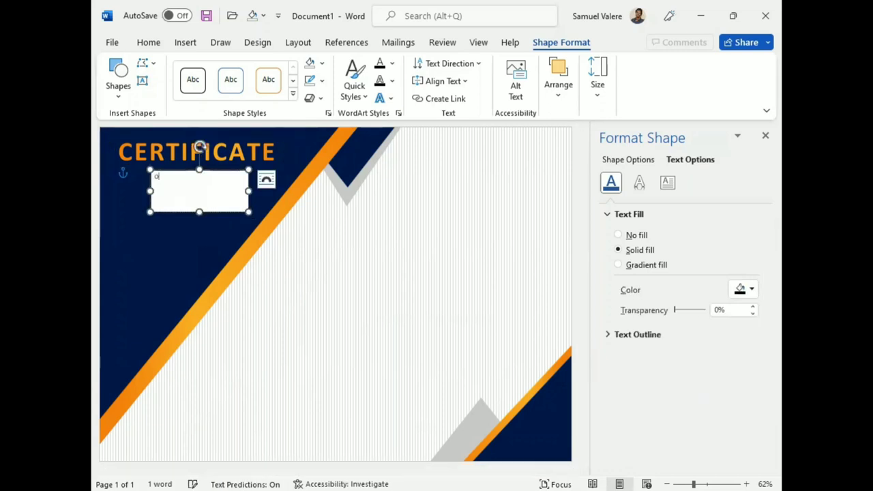
type("Of appreciation")
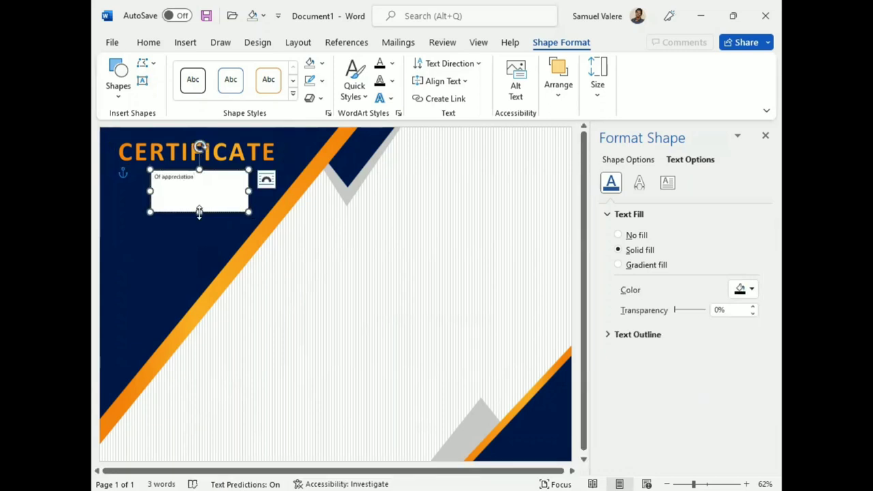
left_click_drag(199, 212, 189, 188)
Step: Centre the subtitle, switch it to UPPERCASE, and enlarge it to 16 pt
triple_click(183, 179)
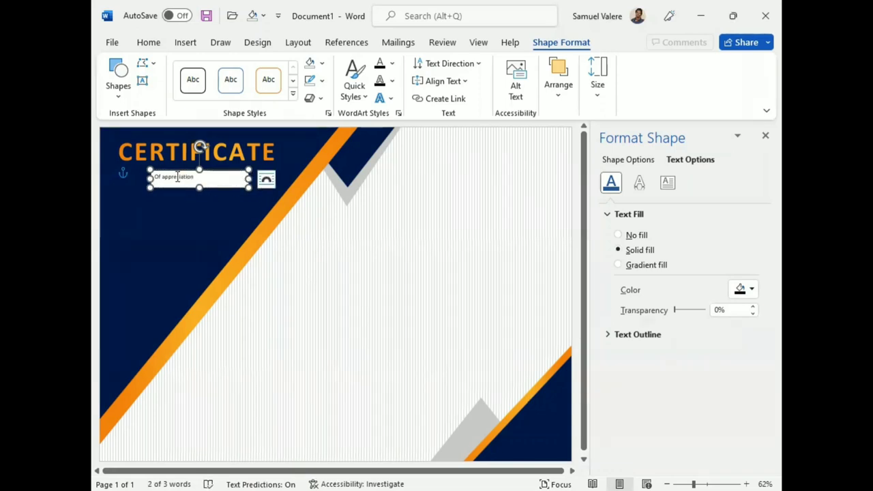
triple_click(179, 179)
left_click(154, 42)
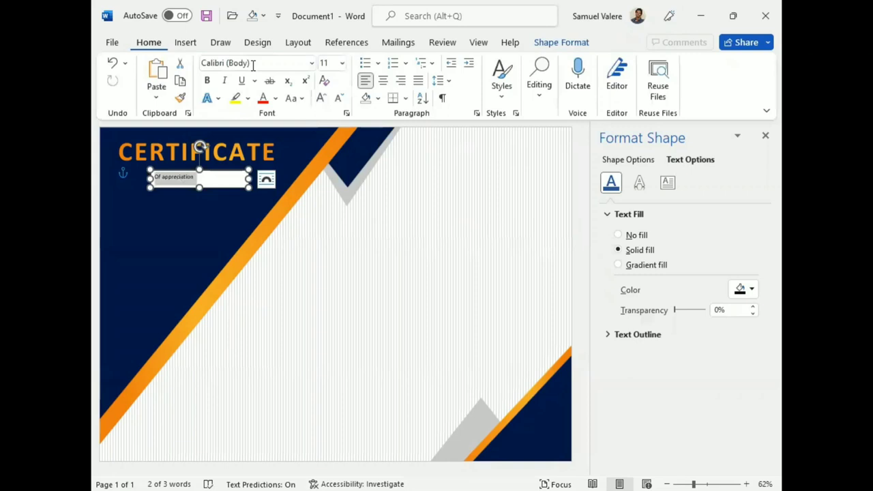
left_click(382, 80)
left_click(320, 97)
left_click(320, 97)
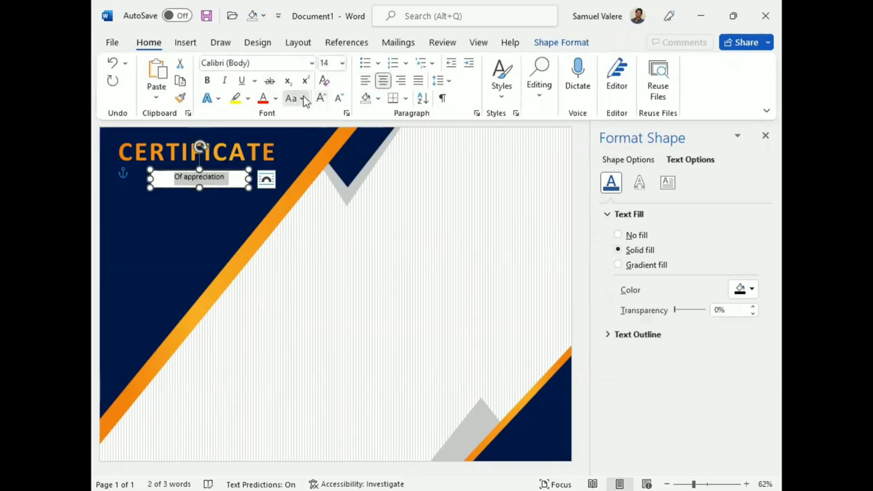
left_click(303, 99)
left_click(327, 157)
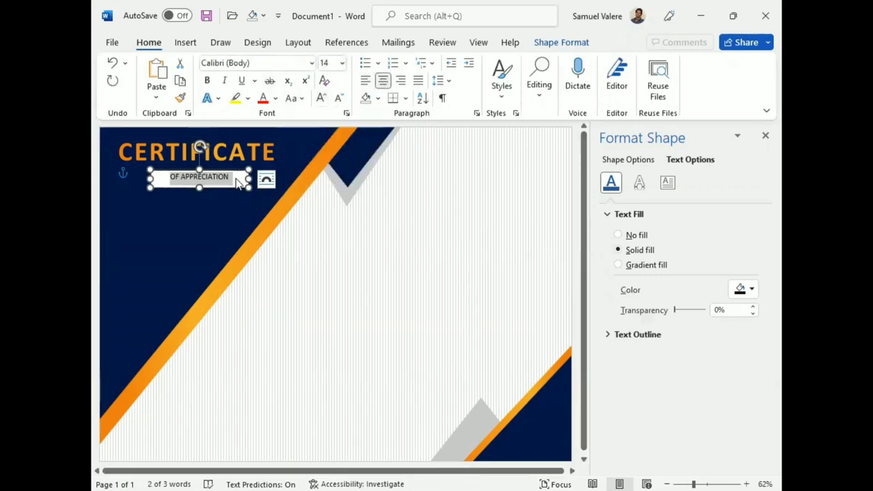
left_click(320, 98)
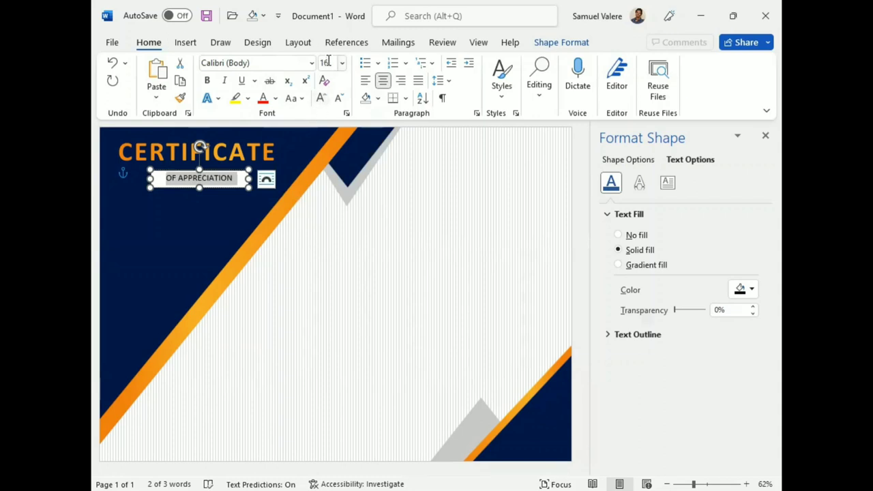
Step: Set the OF APPRECIATION character spacing to Expanded in the Font dialog's Advanced tab
left_click(347, 113)
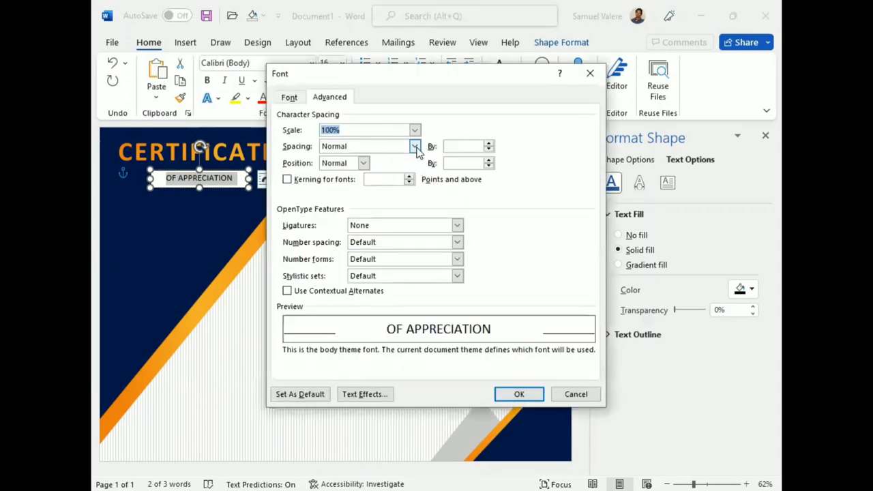
left_click(414, 146)
left_click(368, 165)
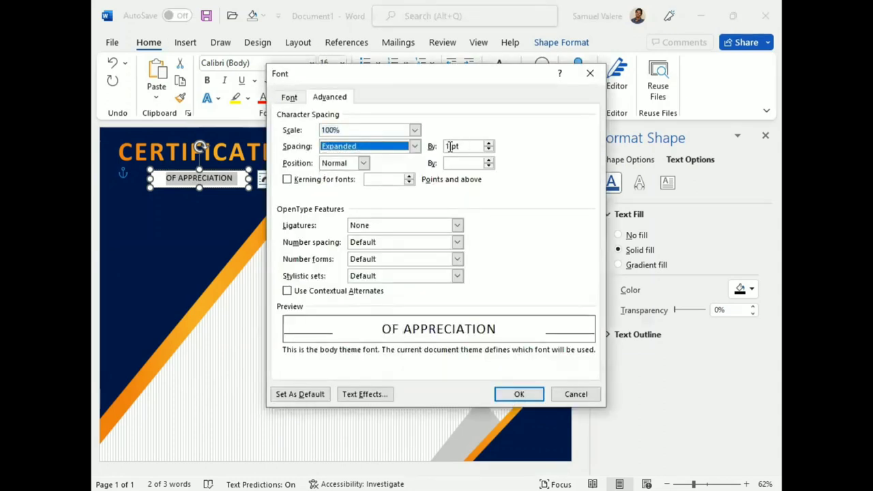
left_click(447, 145)
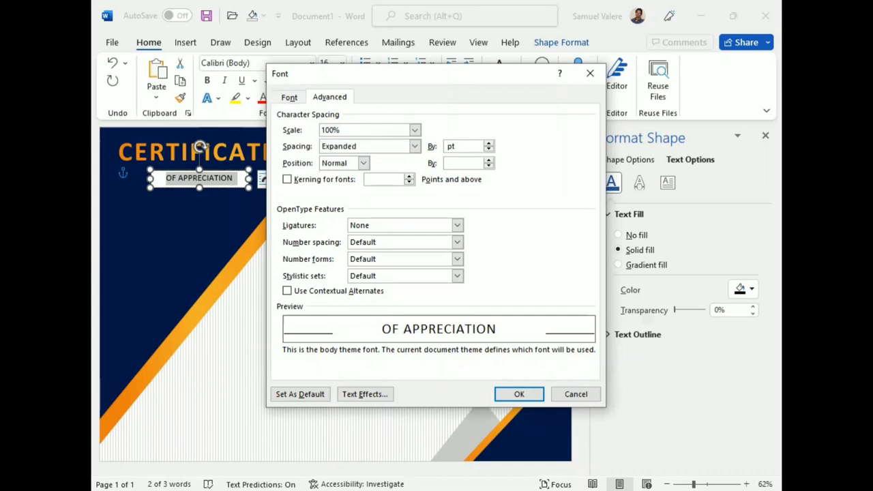
key("Return")
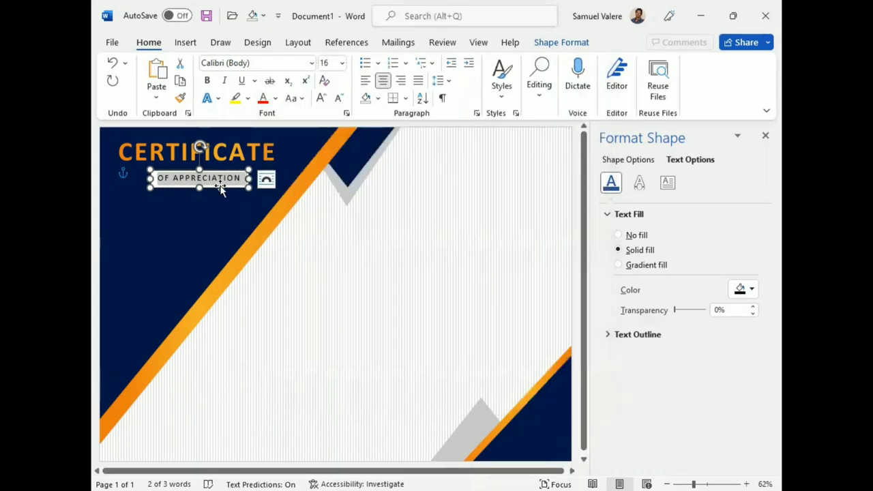
Step: Enlarge the subtitle to 18 pt, remove its box fill and outline, and make the text light
left_click(320, 97)
left_click(256, 179)
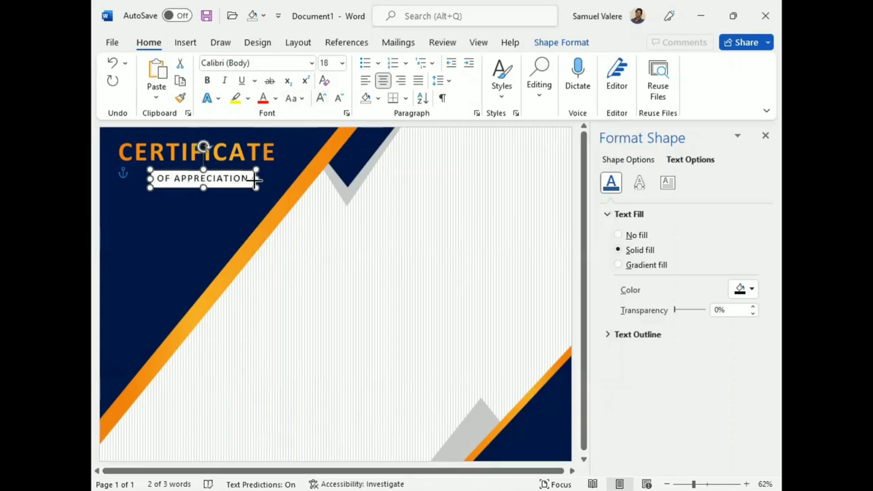
left_click(561, 42)
left_click(325, 64)
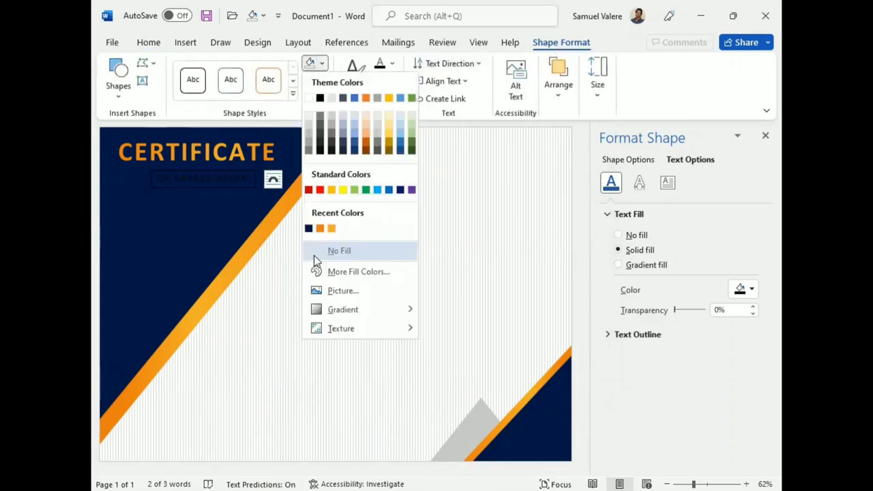
left_click(313, 255)
left_click(322, 80)
left_click(347, 268)
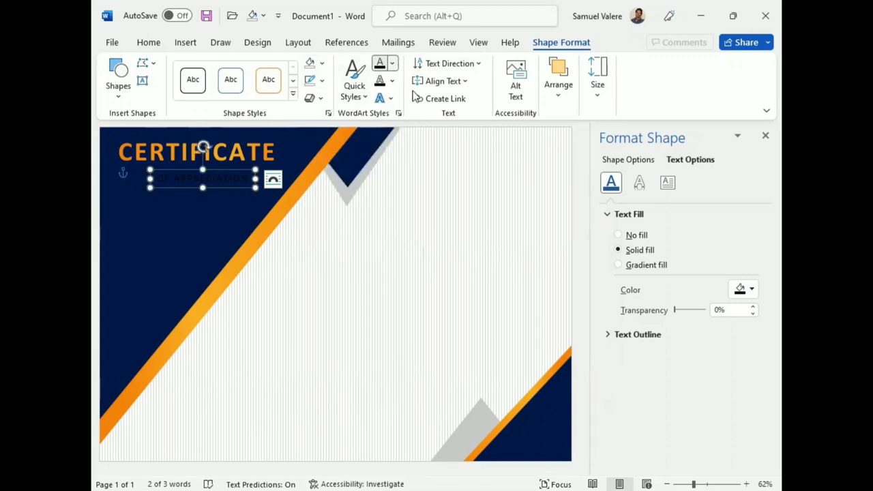
left_click(392, 64)
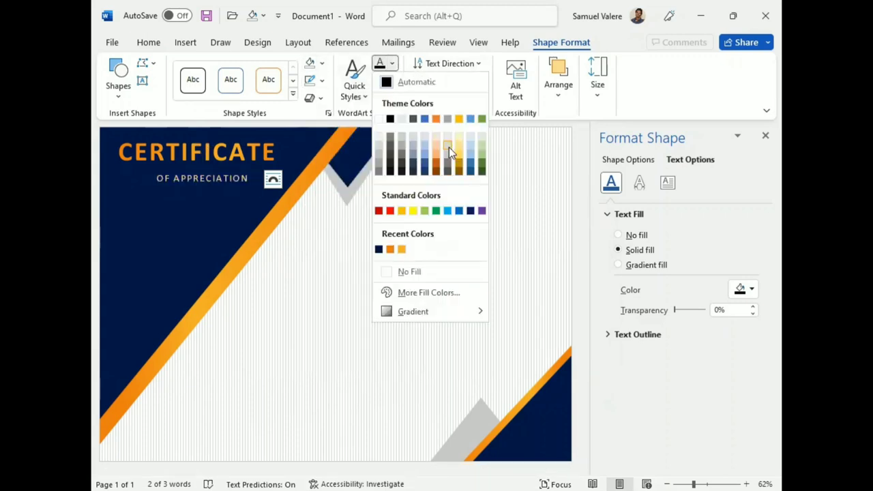
left_click(449, 148)
Step: Tuck the subtitle under CERTIFICATE, then nudge both title boxes down together
left_click_drag(217, 185, 211, 180)
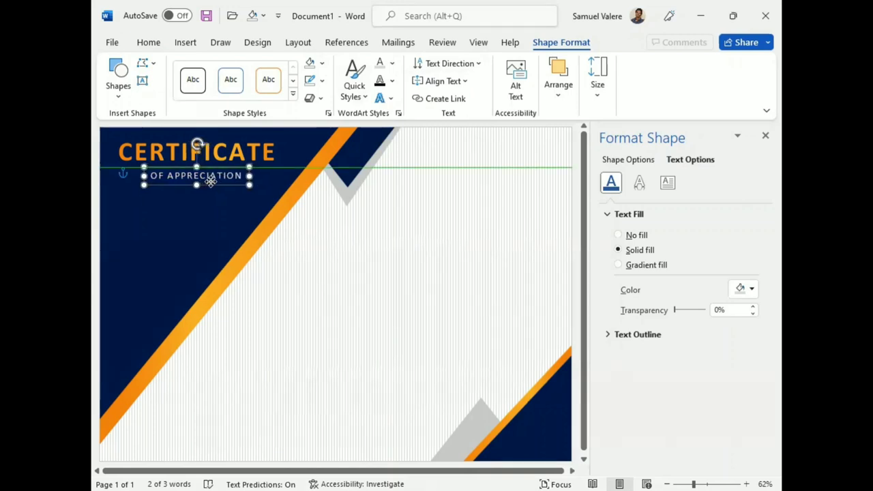
left_click_drag(211, 181, 211, 183)
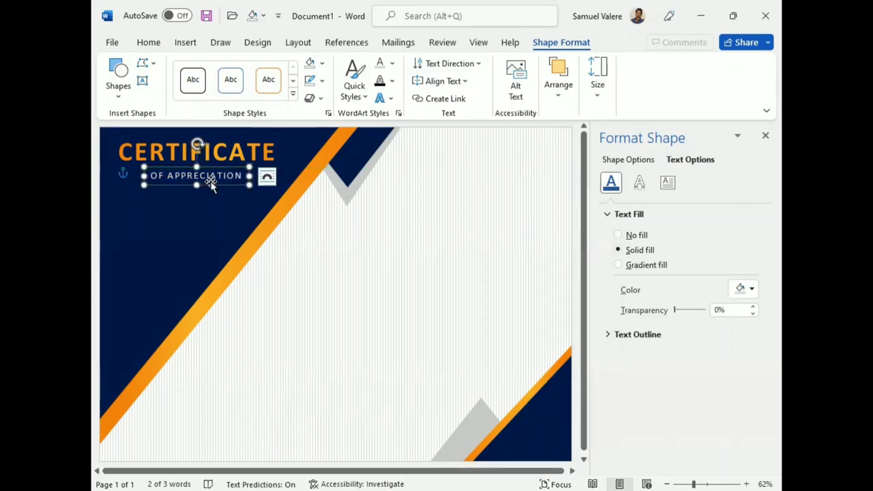
key("Up")
key("Up")
key("Up")
key("Up")
key("Up")
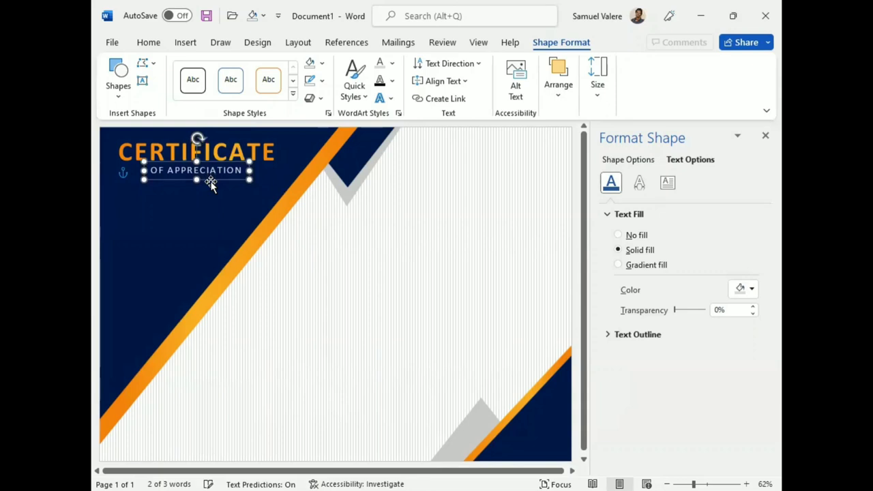
key("Up")
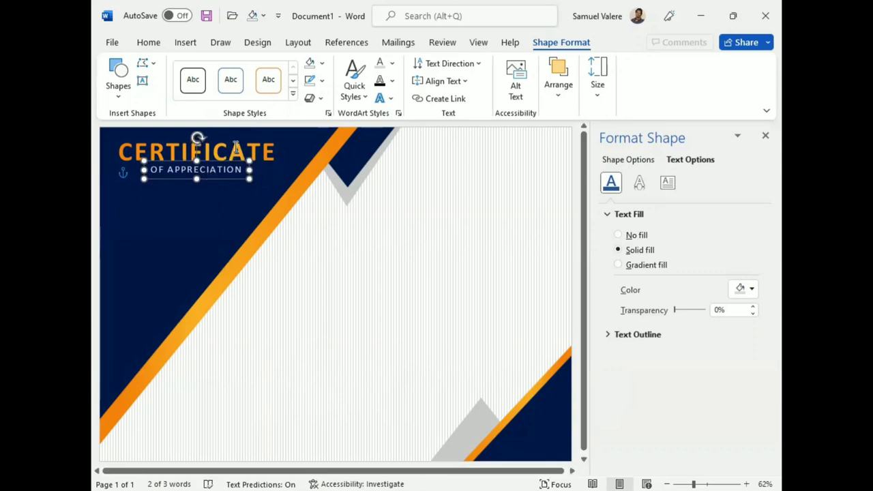
left_click(235, 148, "shift")
key("Down")
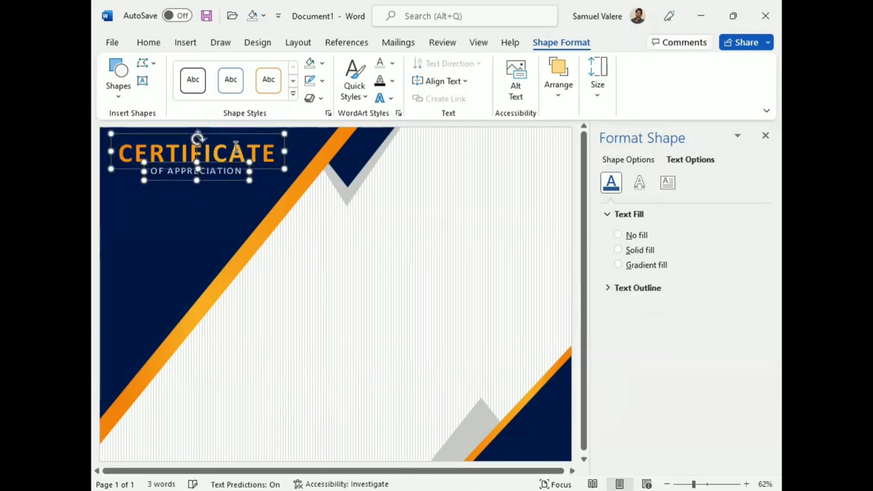
key("Down")
key("Down")
left_click(765, 137)
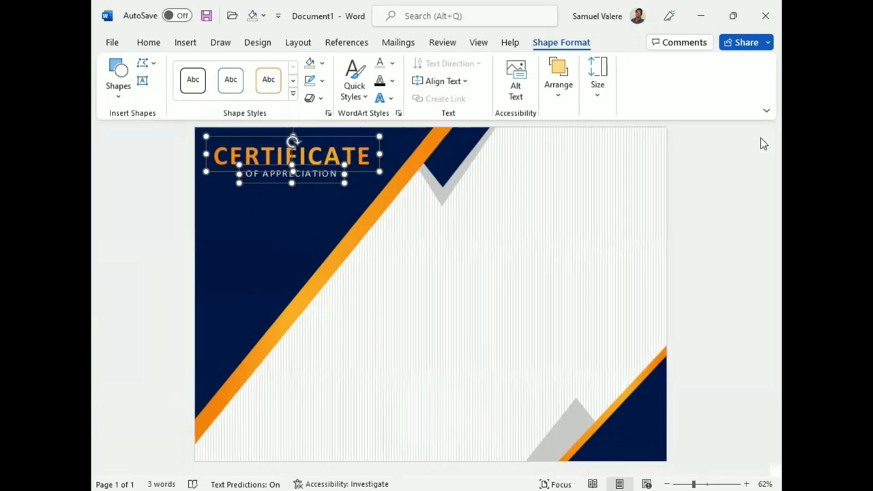
Step: Draw a text box reading 'This Certificate Is Proudly Presented To:' sized to one line
left_click(143, 82)
left_click_drag(372, 246, 559, 298)
type("This Certificate Is Proudly P")
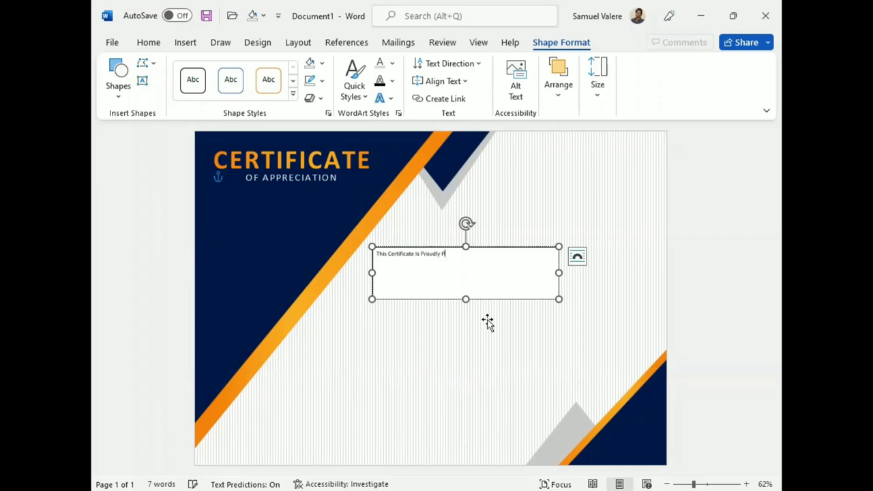
type("resented To")
left_click_drag(465, 299, 466, 266)
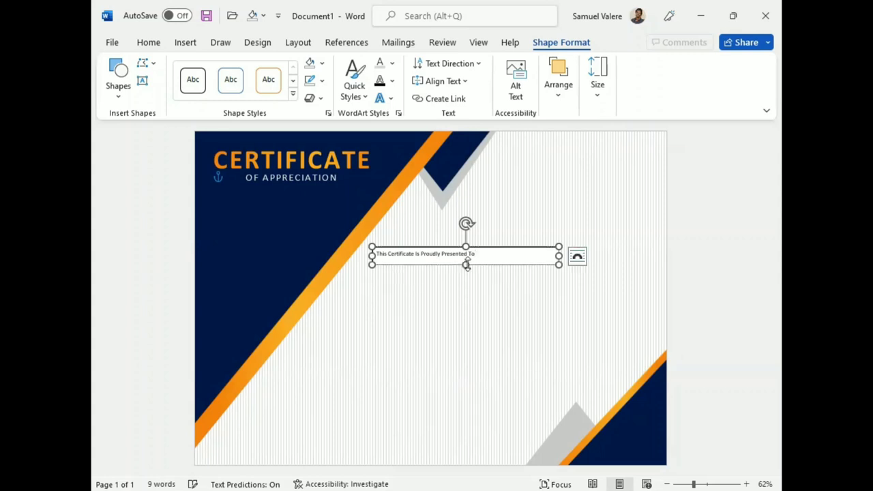
left_click(477, 254)
type(":")
Step: Centre the line, grow it to 18 pt bold, and move the box slightly up-left
triple_click(440, 255)
left_click(154, 45)
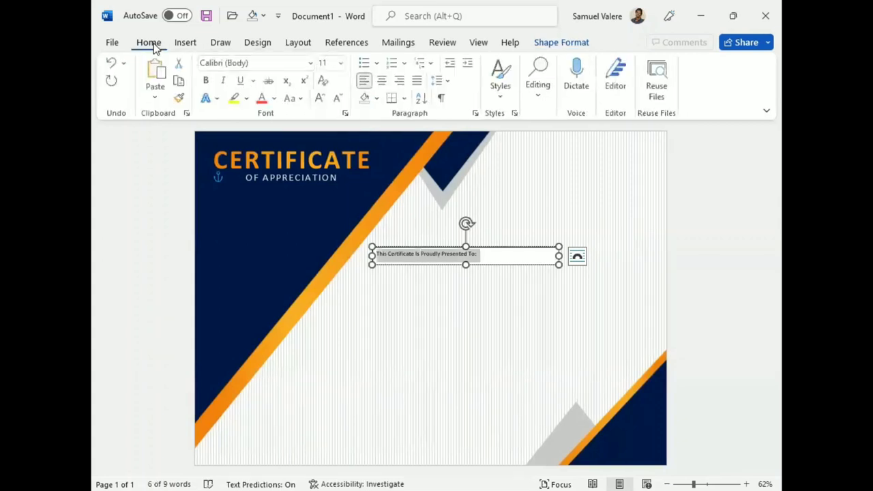
left_click(383, 80)
left_click(320, 98)
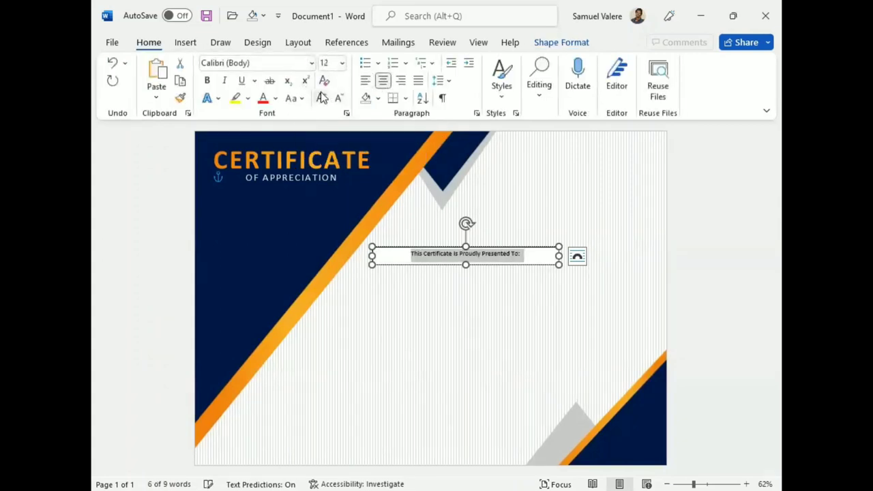
left_click(320, 97)
left_click(321, 97)
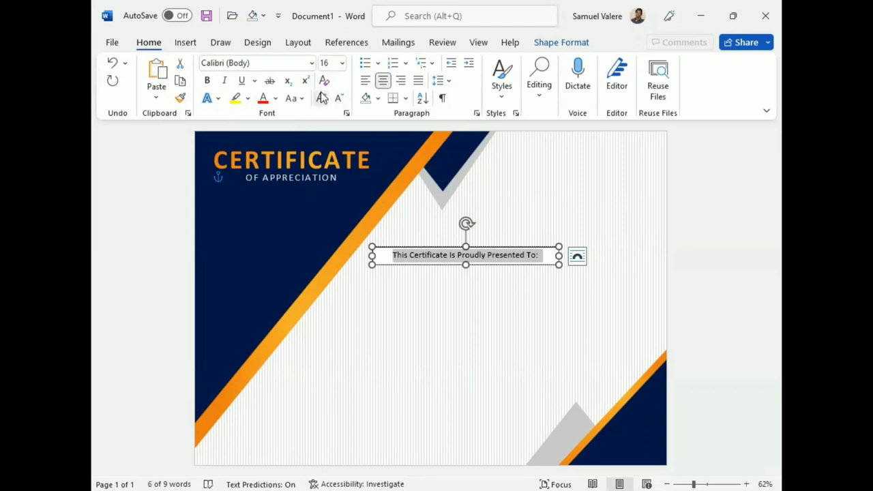
left_click(321, 98)
left_click(208, 81)
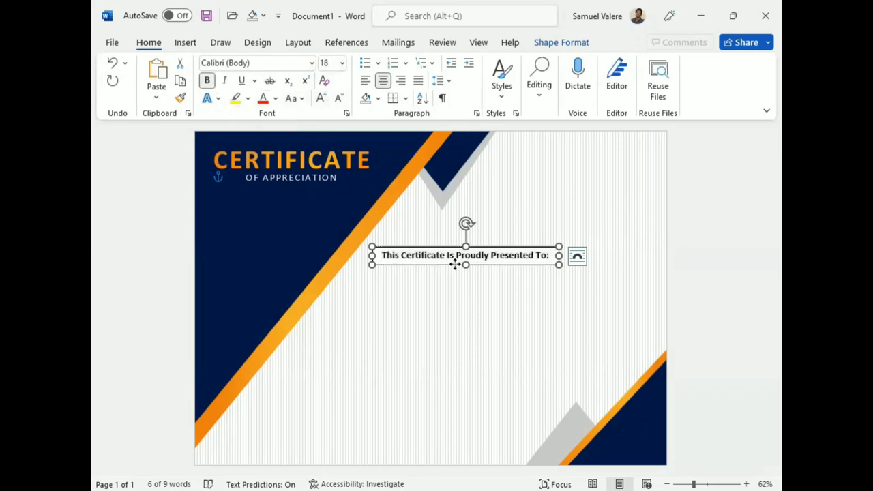
mouse_move(450, 265)
left_mouse_down()
mouse_move(414, 258)
mouse_move(457, 258)
left_mouse_up()
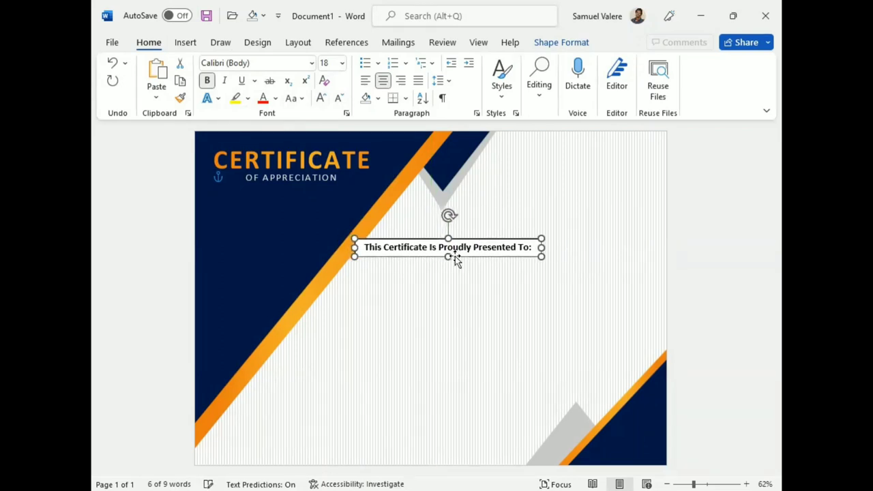
Step: Remove the presentation line box's fill and outline
left_click(562, 44)
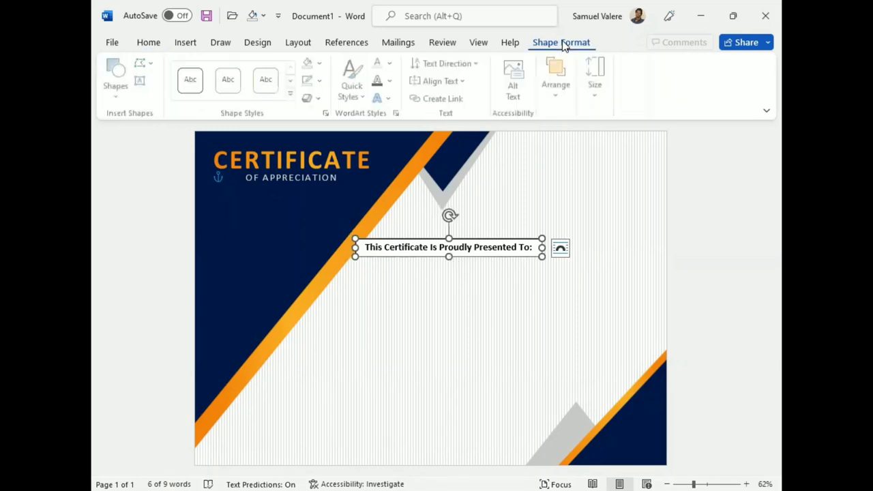
left_click(322, 62)
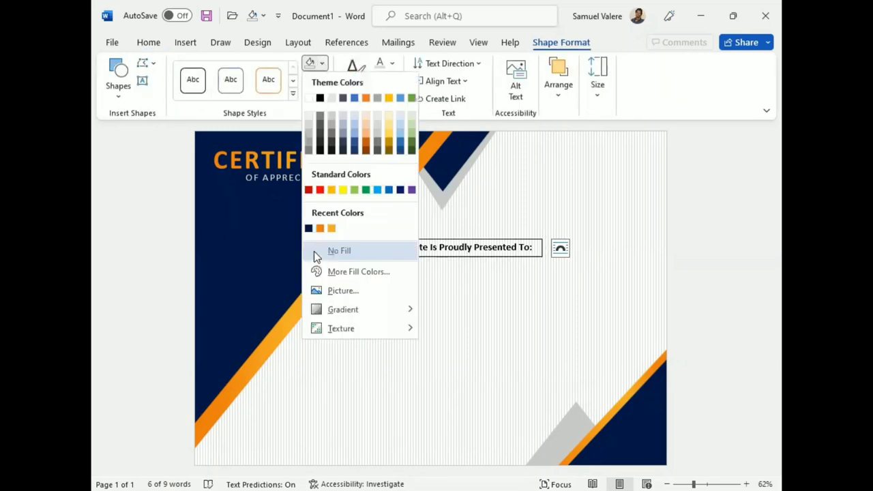
left_click(314, 251)
left_click(314, 269)
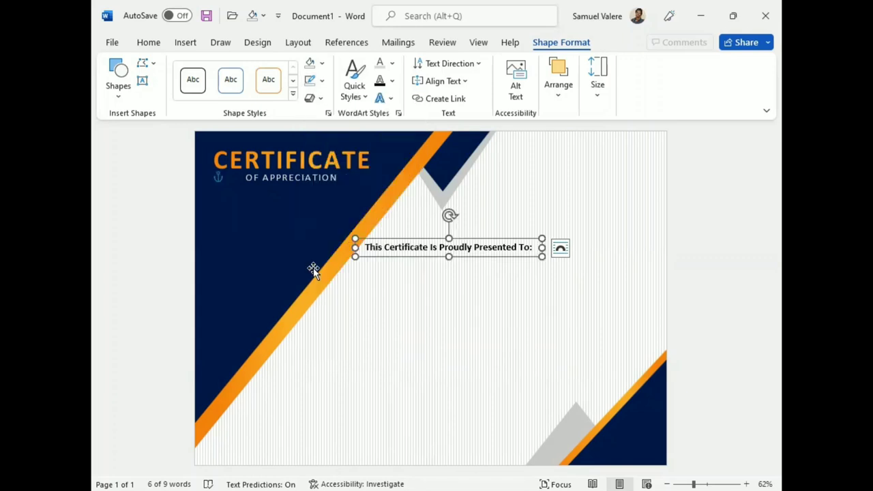
Step: Change the line to all capitals and widen the box so 'TO:' fits
triple_click(410, 247)
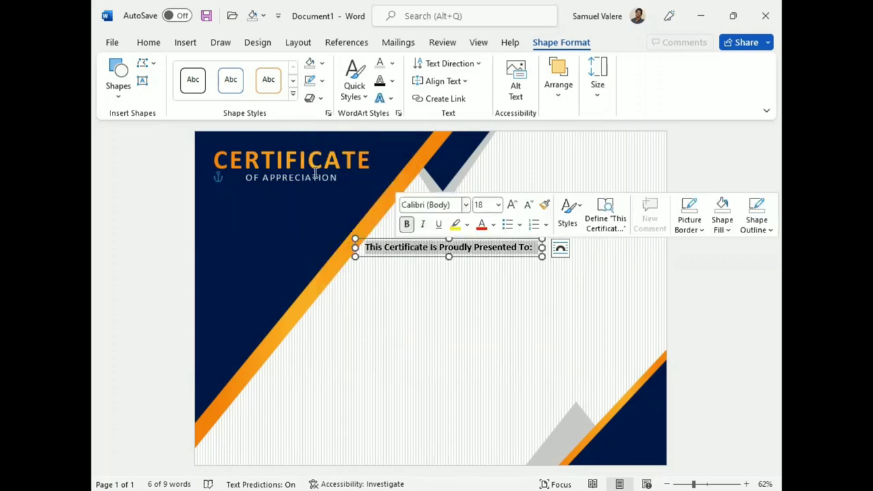
left_click(148, 42)
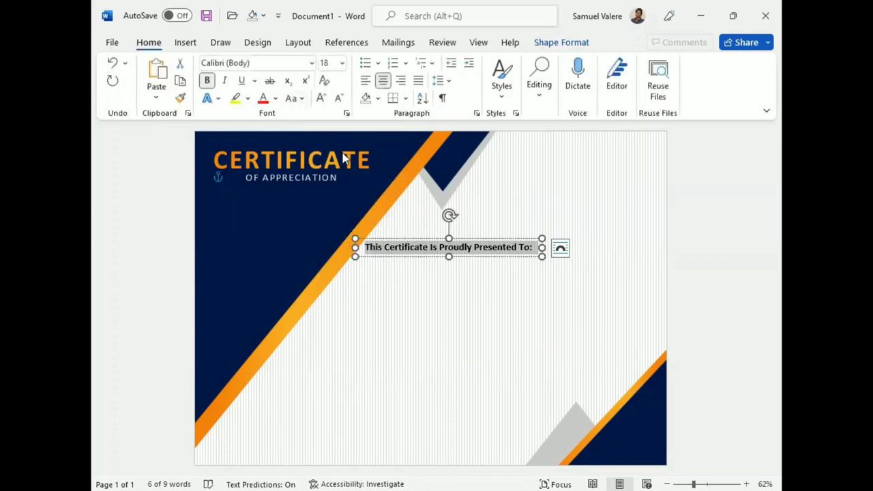
key("ctrl+shift+a")
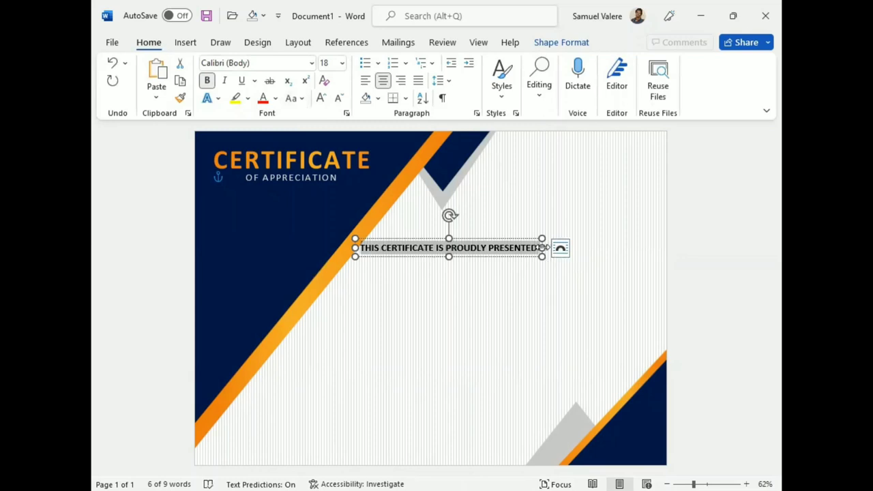
left_click_drag(543, 247, 567, 248)
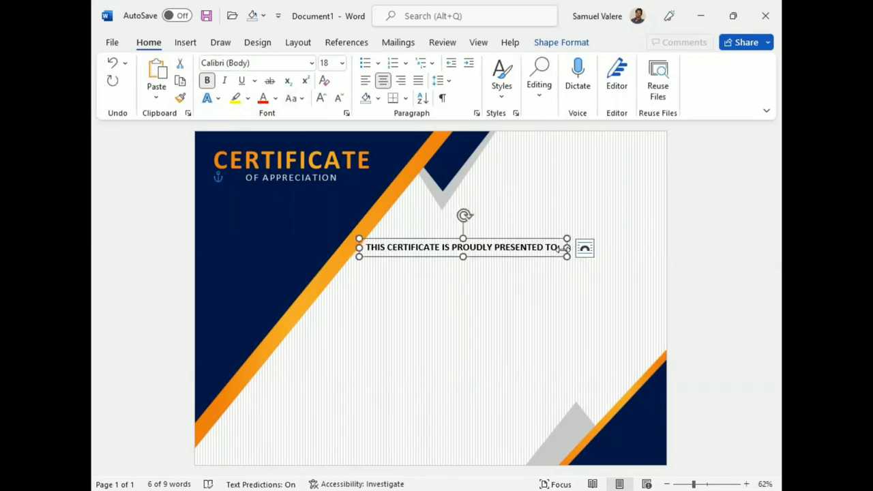
Step: Draw a text box below the heading and type the recipient's name
left_click(556, 41)
left_click(143, 83)
left_click_drag(358, 263, 560, 322)
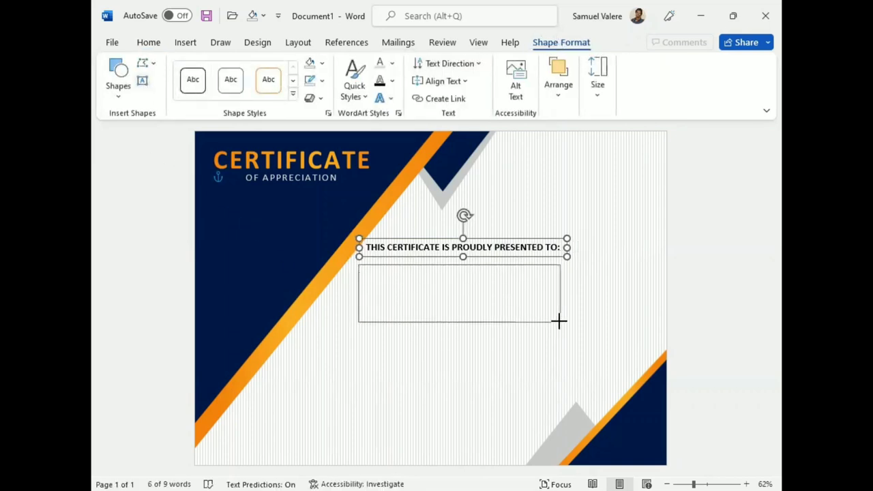
type("mes Robert")
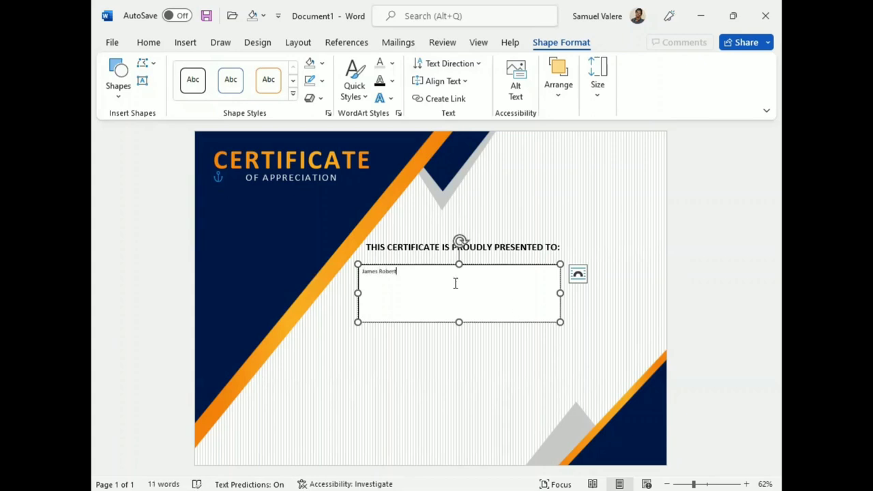
Step: Centre the name and set its font to Vivaldi
triple_click(383, 272)
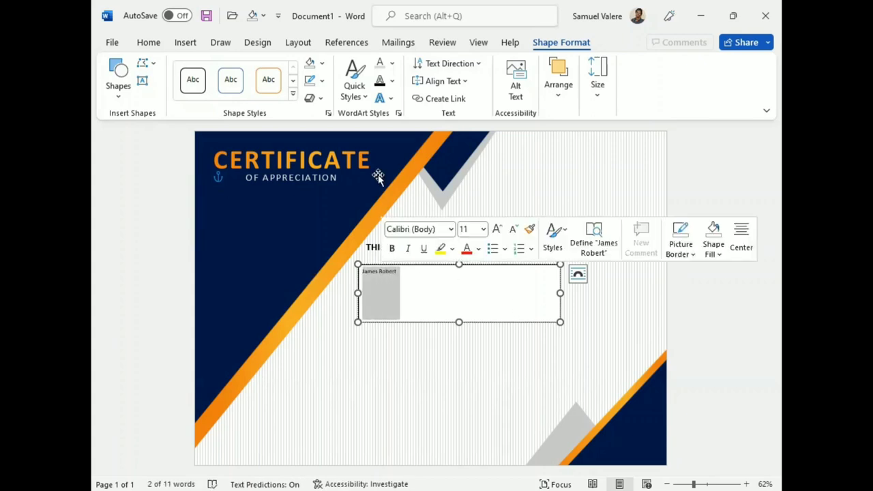
left_click(148, 43)
left_click(383, 80)
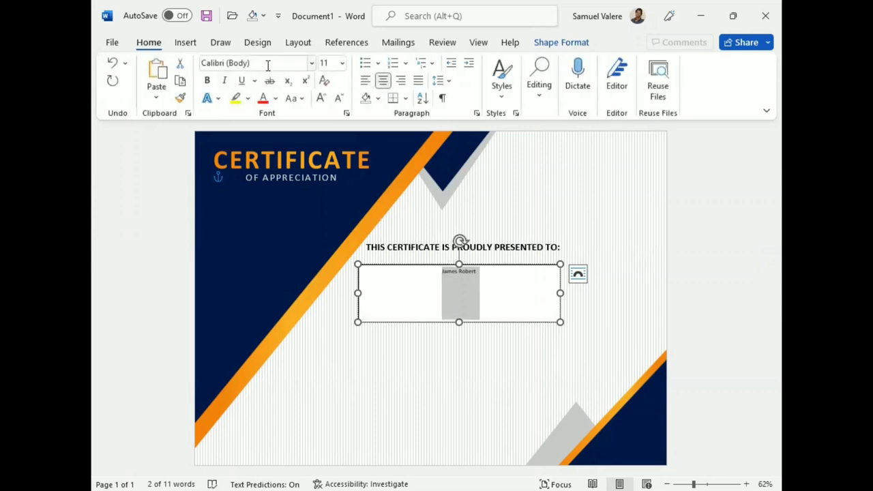
left_click(266, 63)
type("Vivaldi")
key("Return")
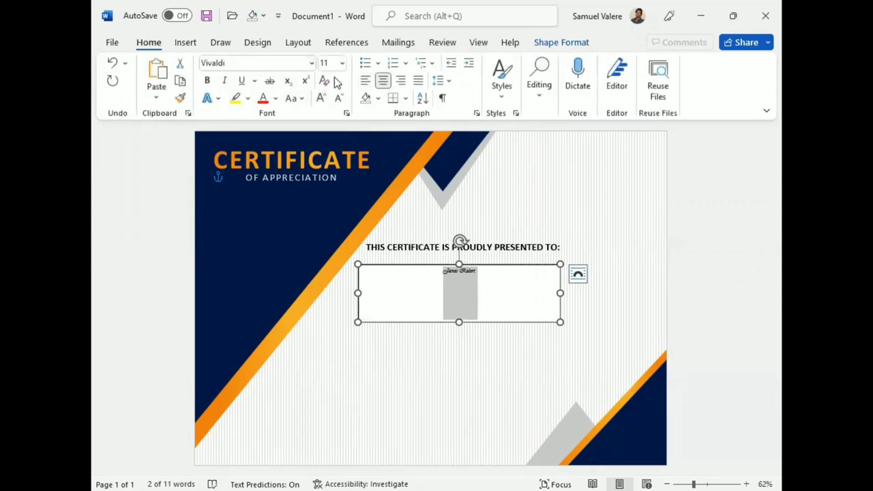
Step: Grow the name to 72 pt bold and resize its box to fit one line
left_click(320, 98)
left_click(320, 98)
left_click(320, 97)
left_click(320, 98)
left_click(320, 98)
left_click(320, 98)
left_click(320, 97)
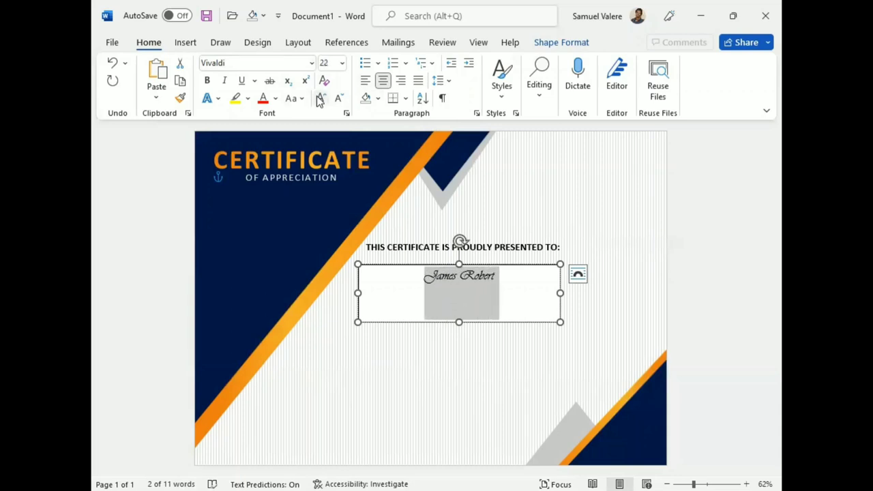
left_click(320, 98)
left_click(320, 97)
left_click(320, 98)
left_click(320, 98)
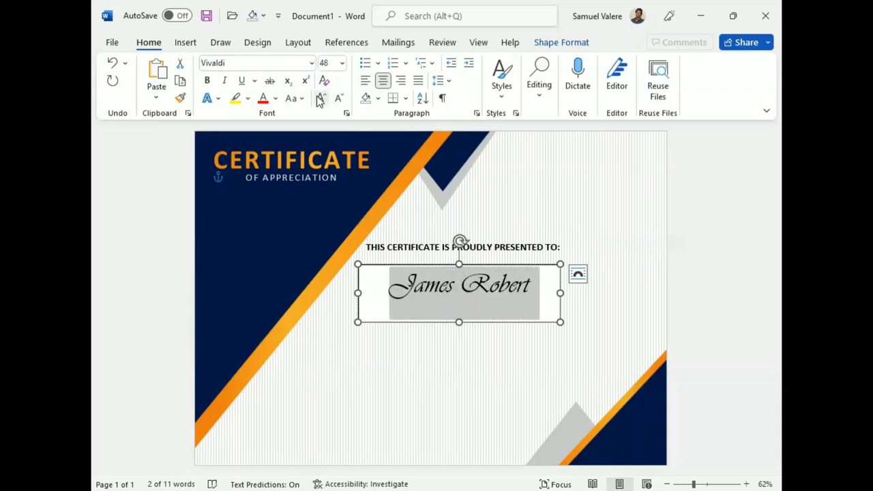
left_click(320, 97)
left_click_drag(560, 293, 579, 293)
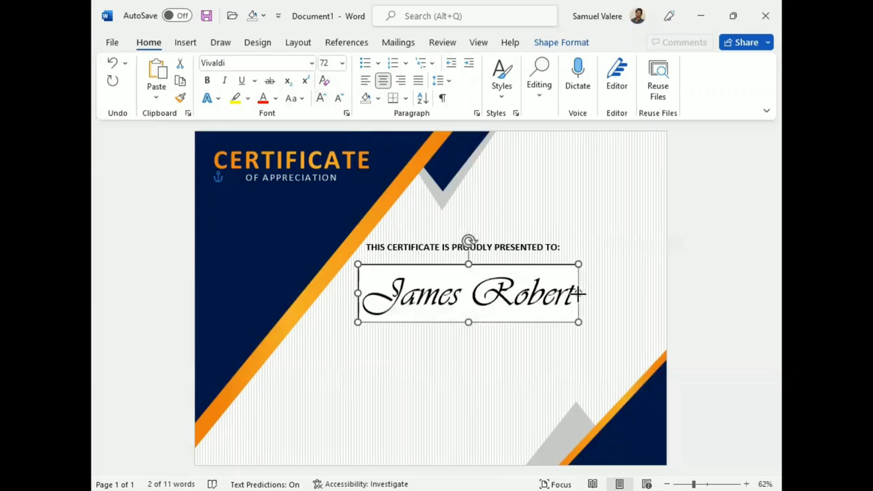
left_click(208, 80)
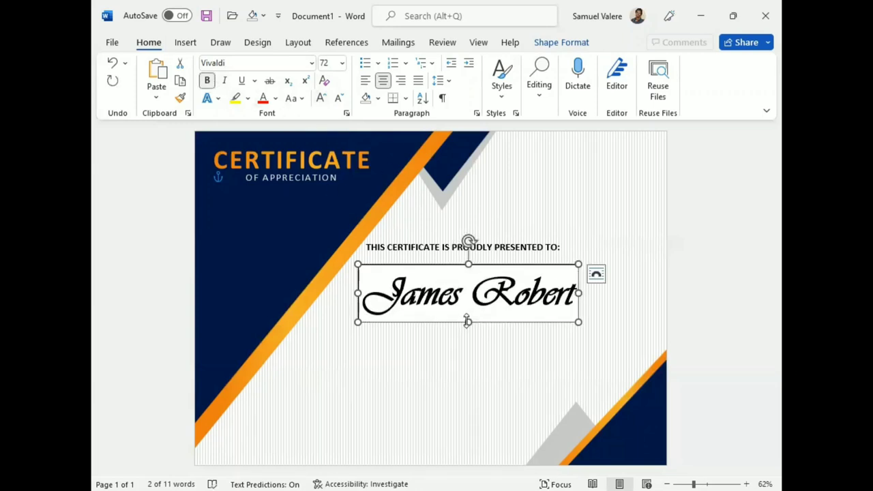
left_click_drag(468, 322, 468, 319)
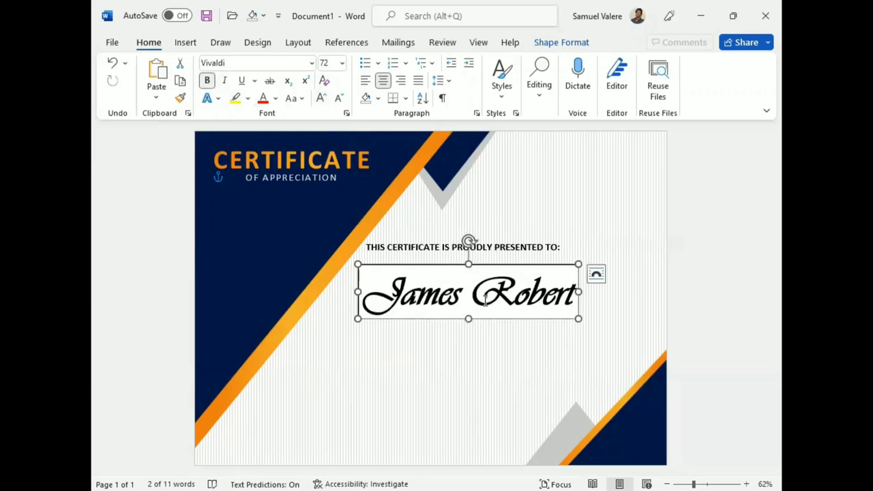
Step: Remove the name box's background fill and outline
left_click(562, 42)
left_click(322, 63)
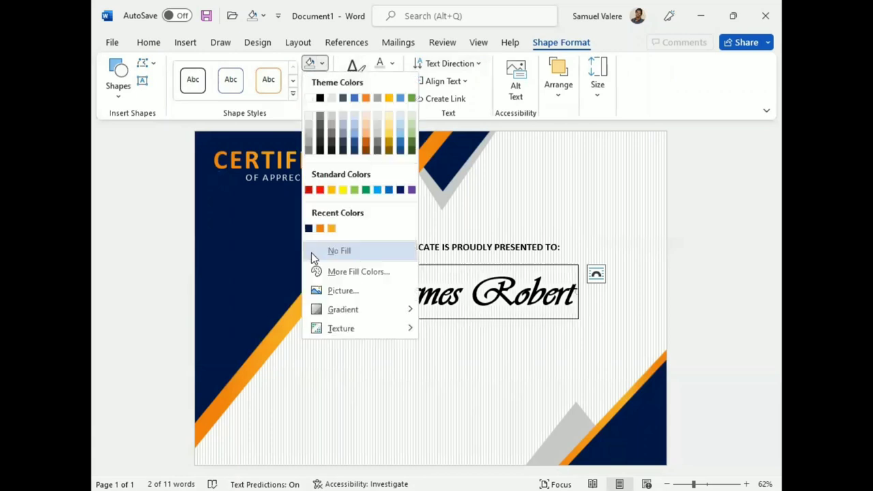
left_click(313, 251)
left_click(322, 81)
left_click(315, 268)
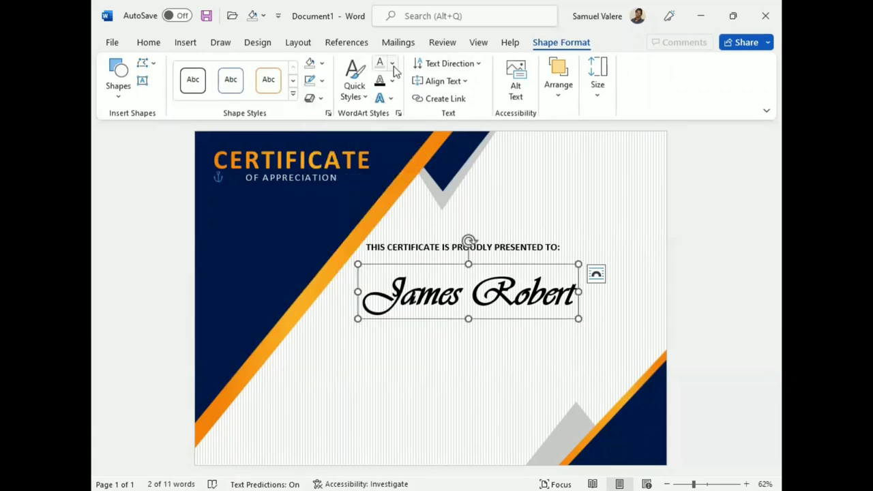
Step: Give the name an orange gradient text fill and nudge its box up and left
left_click(392, 63)
mouse_move(458, 311)
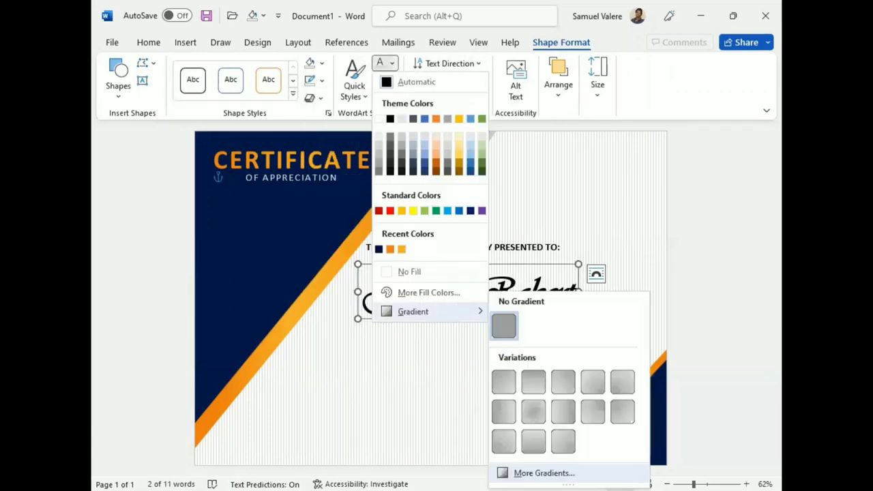
left_click(544, 472)
left_click(620, 266)
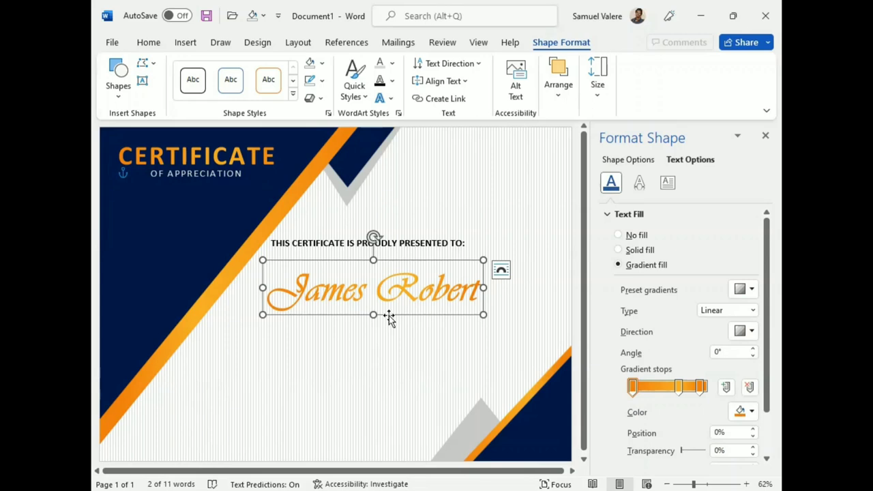
left_click_drag(389, 317, 388, 305)
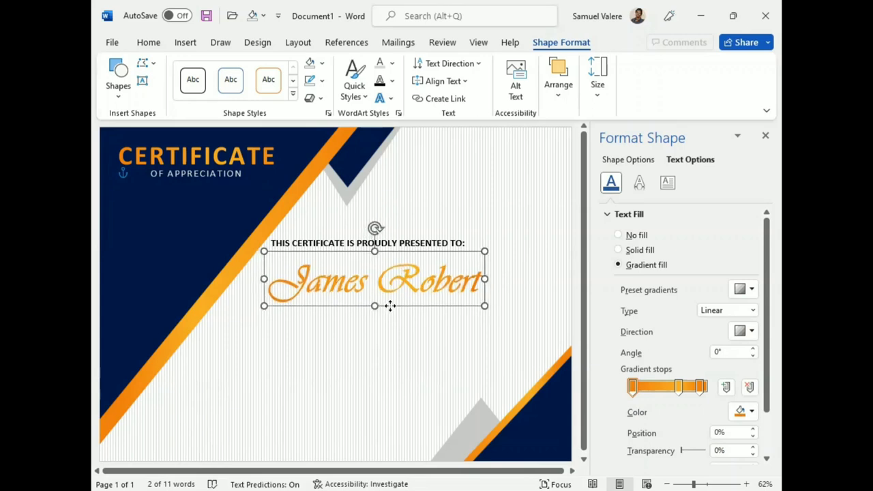
left_click_drag(387, 305, 382, 303)
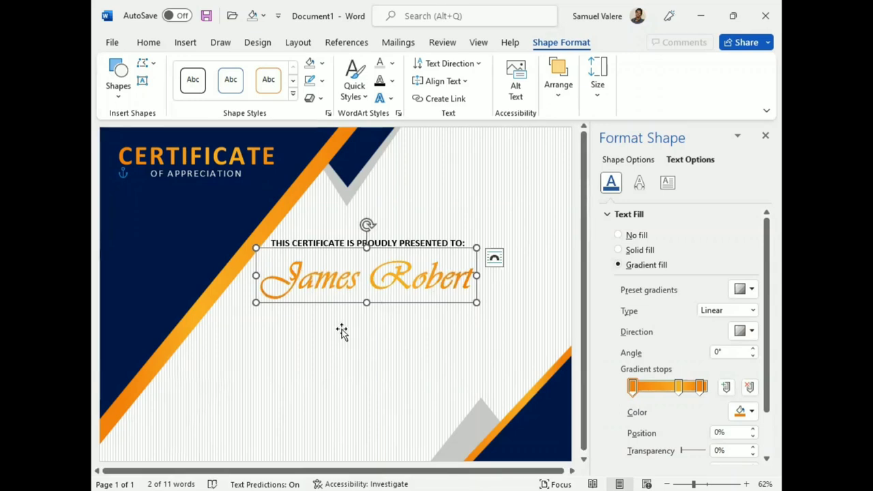
left_click(121, 98)
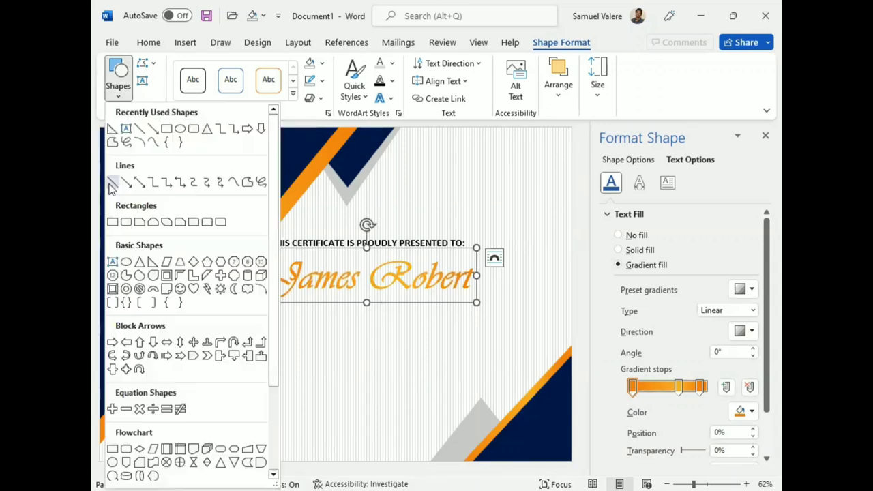
Step: Draw a short straight line beneath the recipient's name and nudge it into place
left_click(111, 183)
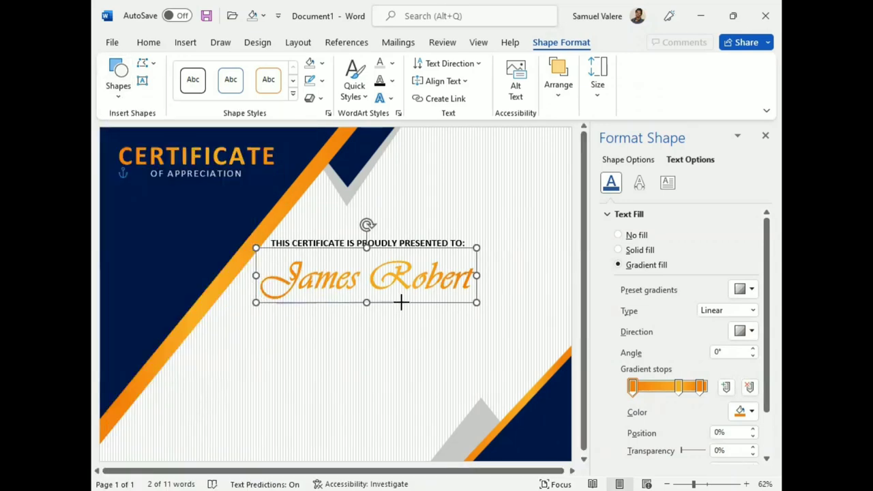
left_click_drag(426, 304, 462, 300)
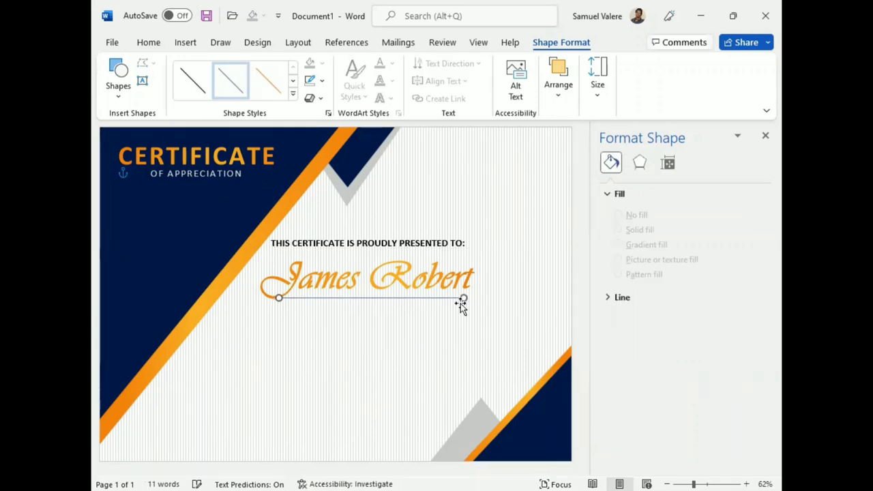
key("Up")
key("Up")
key("Up")
key("Up")
key("Up")
key("Up")
key("Right")
key("Right")
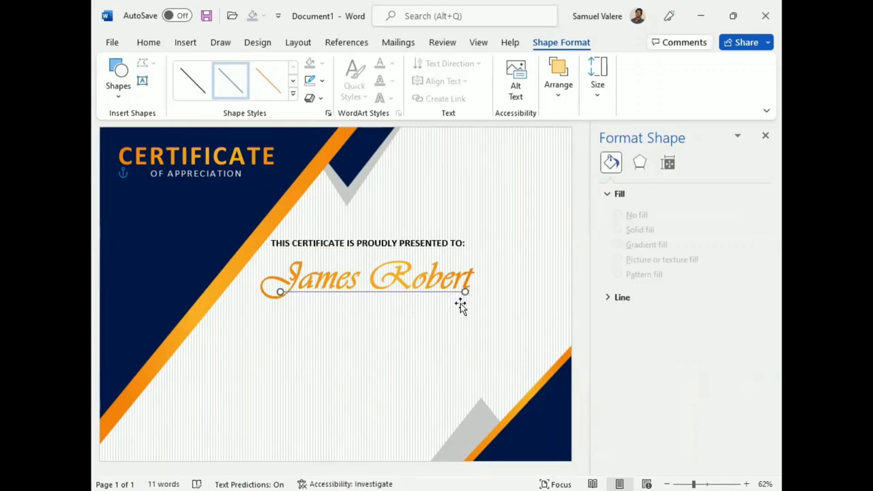
key("Up")
key("Right")
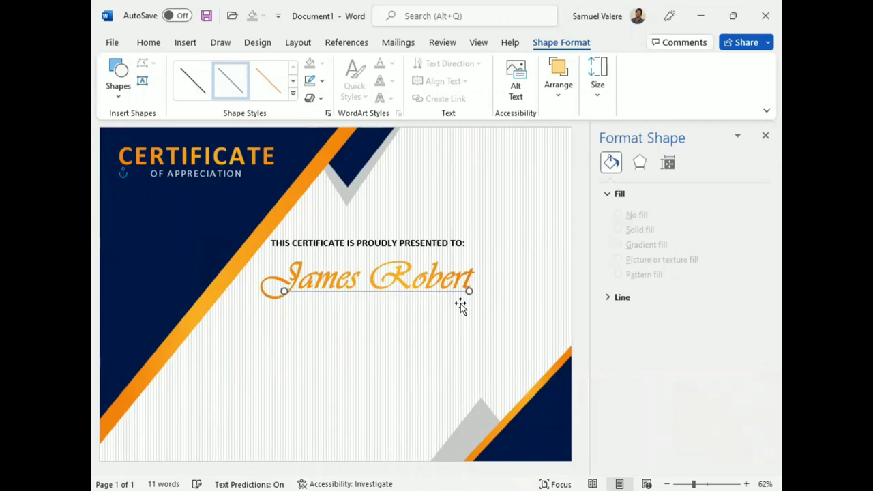
key("Down")
key("Down")
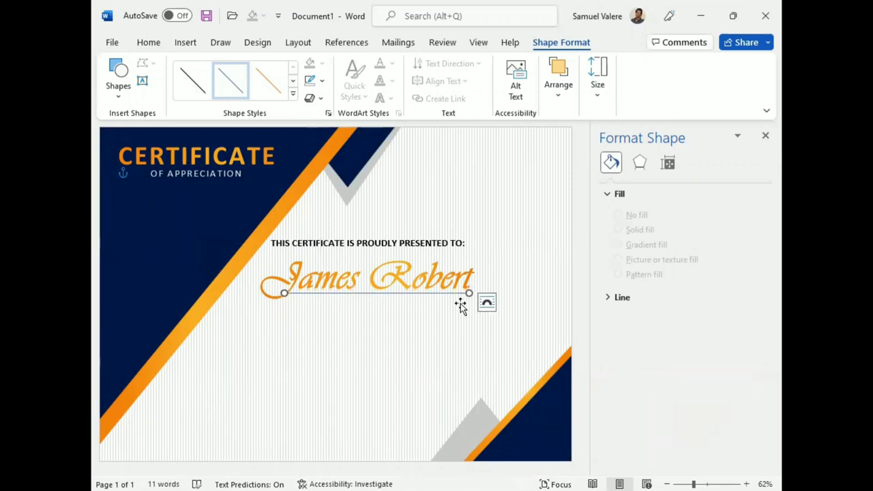
Step: Make the line black with a 1½ pt weight and close the Format Shape pane
left_click(322, 81)
left_click(320, 115)
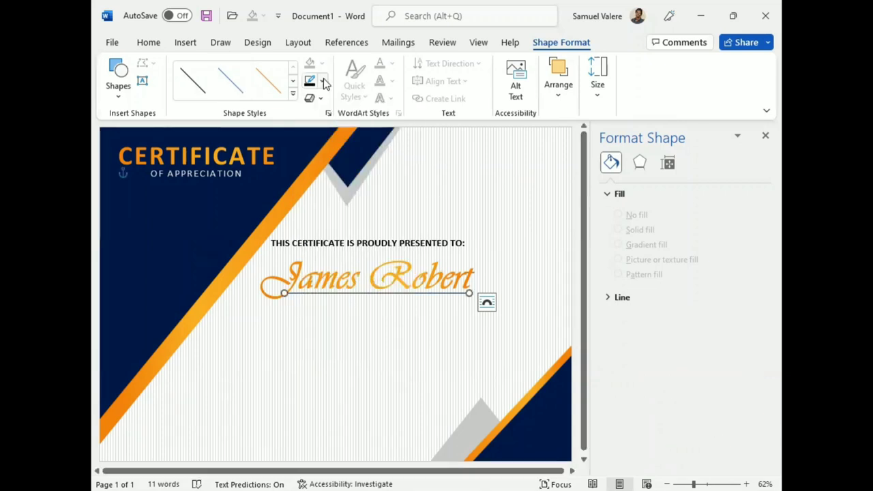
left_click(322, 80)
mouse_move(398, 314)
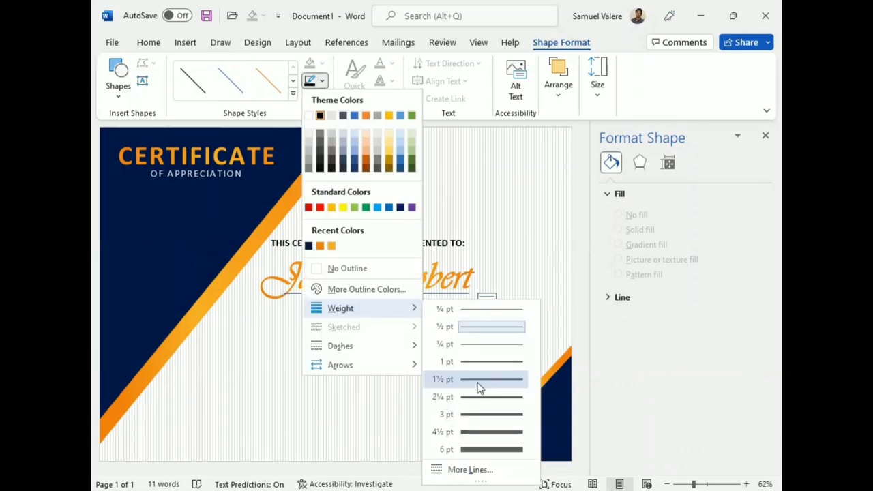
left_click(477, 379)
left_click(563, 99)
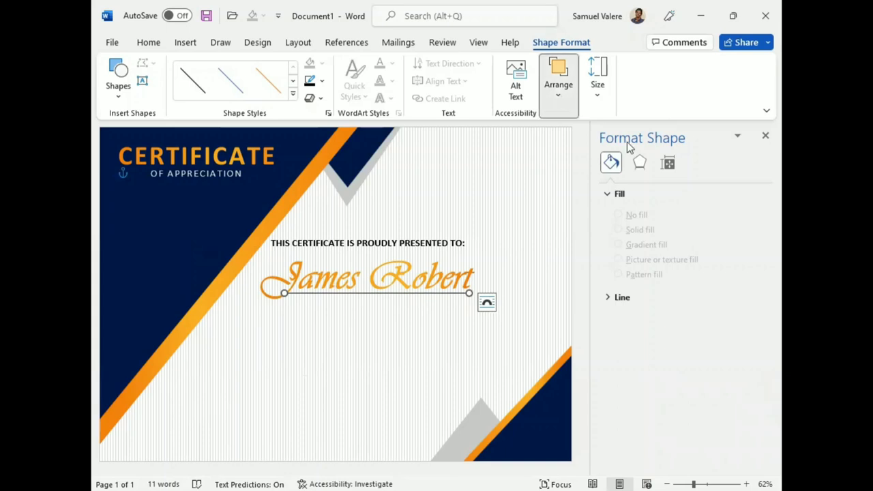
left_click(423, 331)
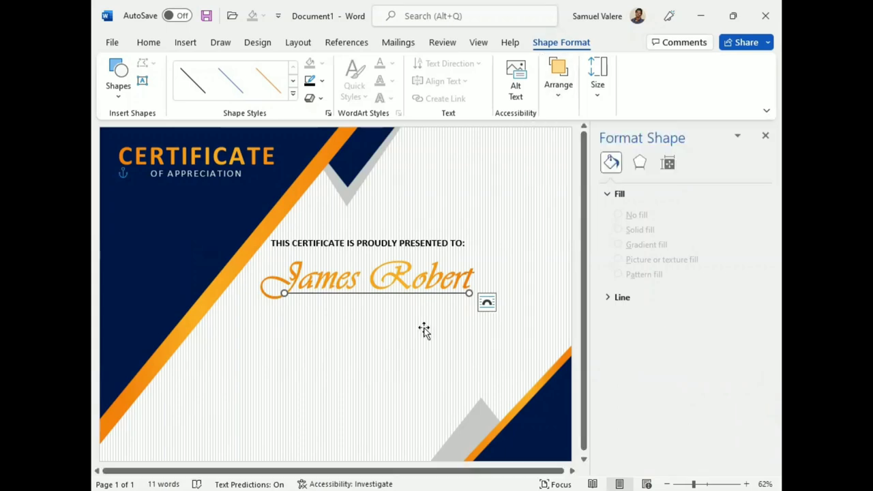
left_click(764, 136)
left_click(690, 275)
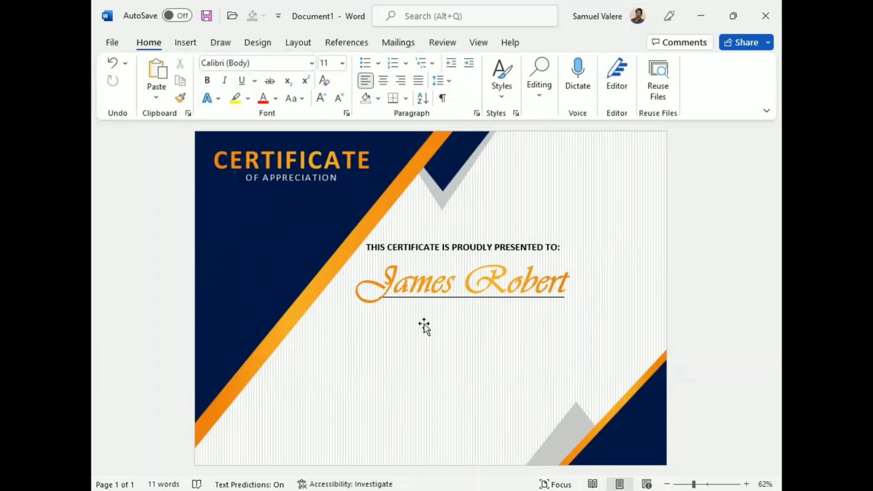
Step: Draw a text box below the name with the message 'Thank you for going above and beyond…'
left_click(475, 285)
left_click(553, 42)
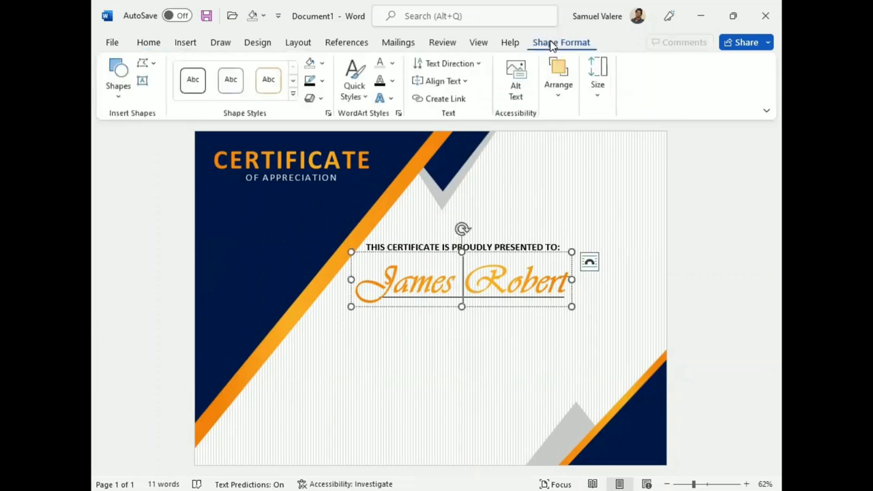
left_click(142, 80)
left_click_drag(347, 318, 556, 387)
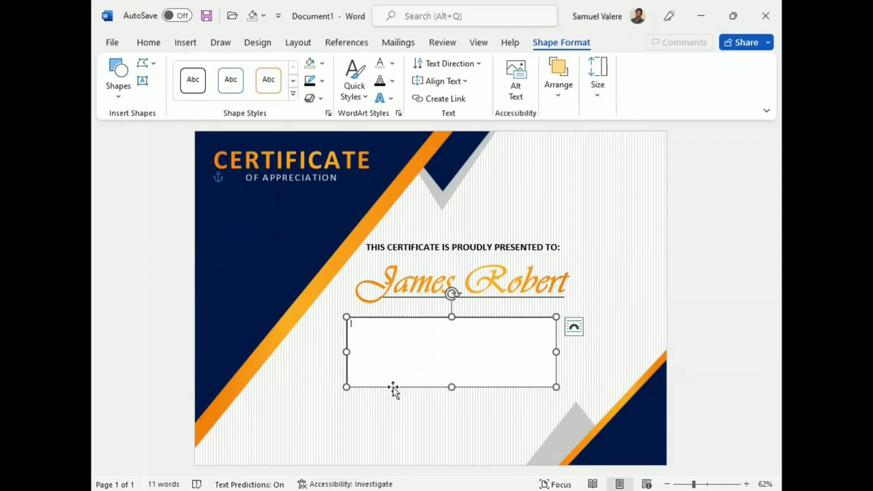
type("Thank you for going above and beyond to help us achieve our goal. We wouldn't have made it without you!")
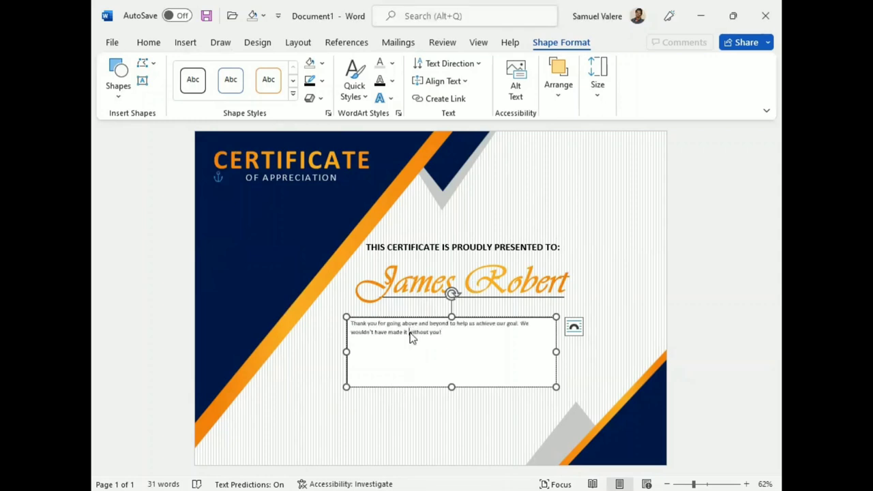
Step: Centre the message text and enlarge it to 20 pt
triple_click(411, 337)
left_click(148, 42)
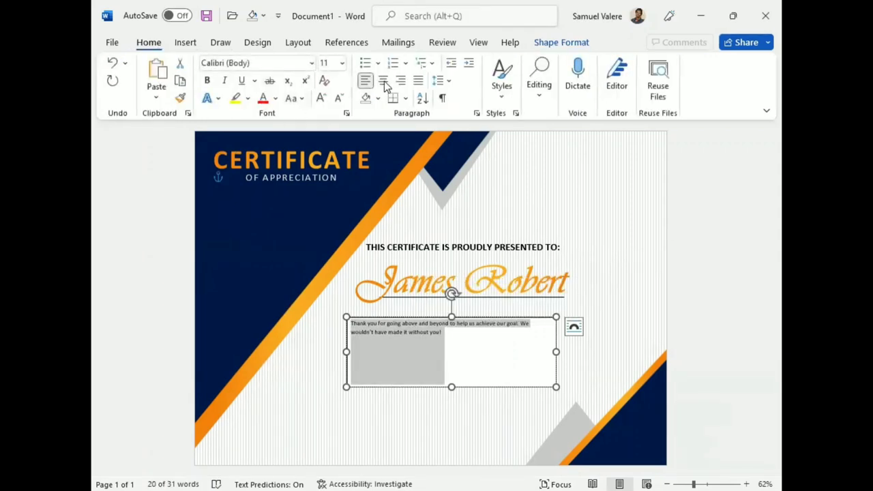
left_click(384, 82)
left_click(319, 97)
left_click(320, 97)
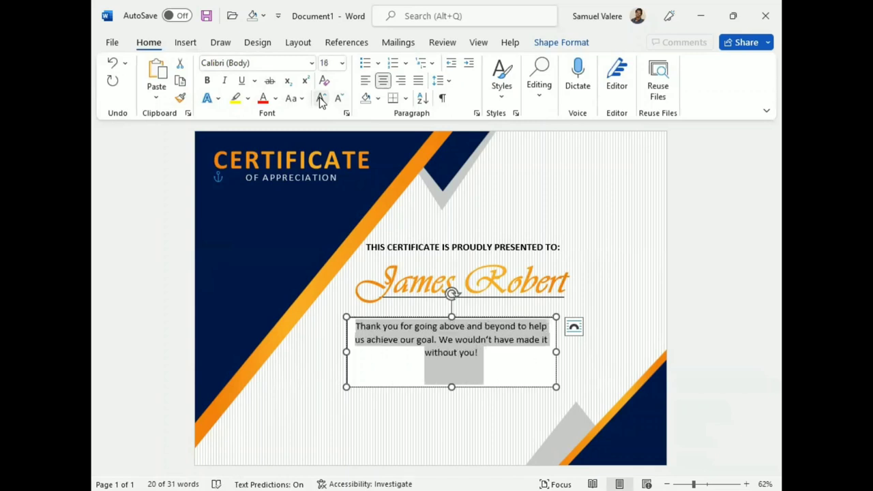
left_click(320, 100)
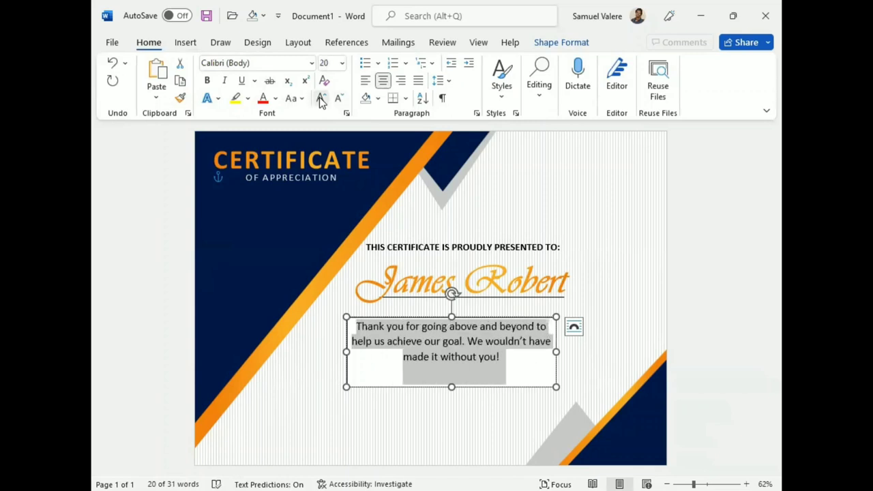
Step: Remove the message box's fill and border, then widen, shorten and reposition it
left_click(564, 45)
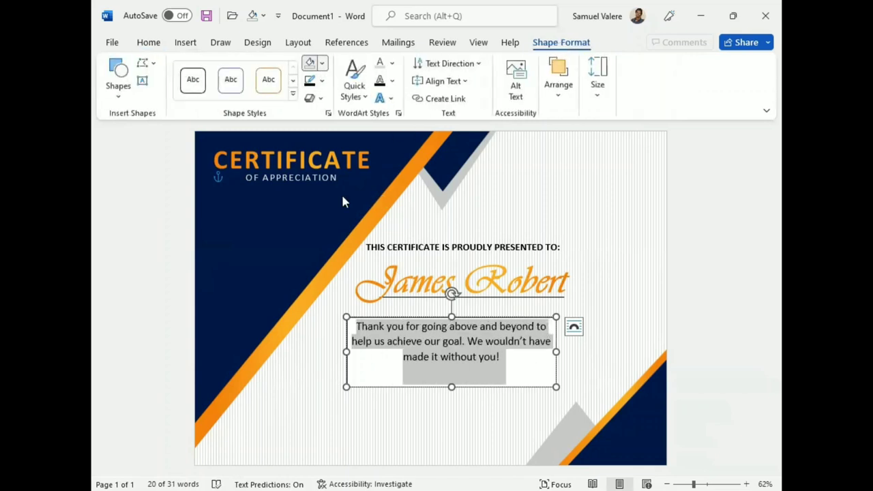
left_click(322, 63)
left_click(319, 248)
left_click(323, 80)
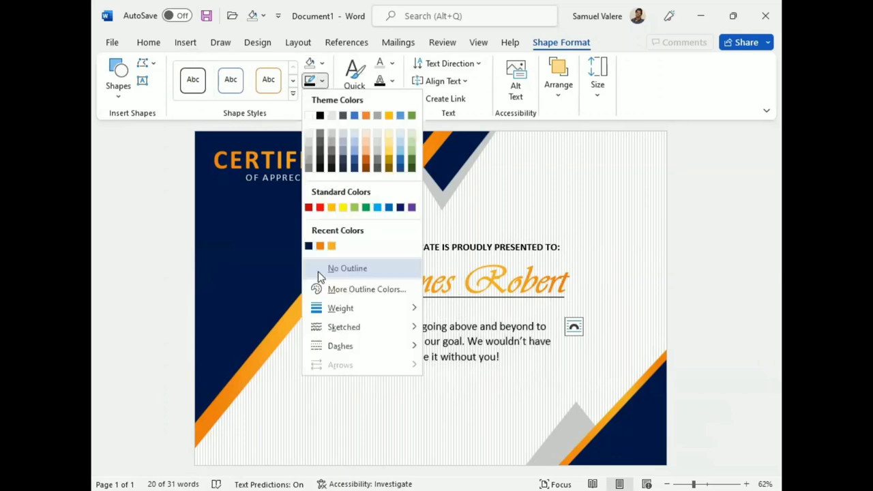
left_click(317, 272)
left_click_drag(559, 352, 579, 351)
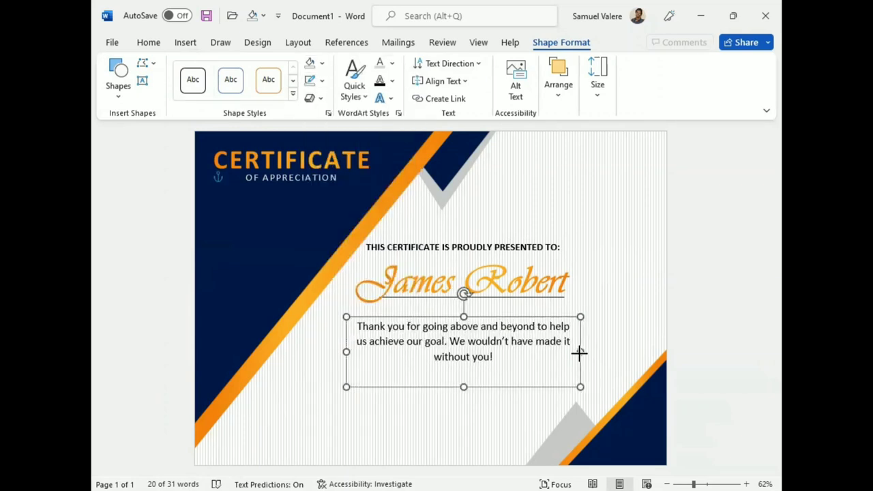
mouse_move(463, 387)
left_mouse_down()
mouse_move(463, 369)
mouse_move(474, 368)
left_mouse_up()
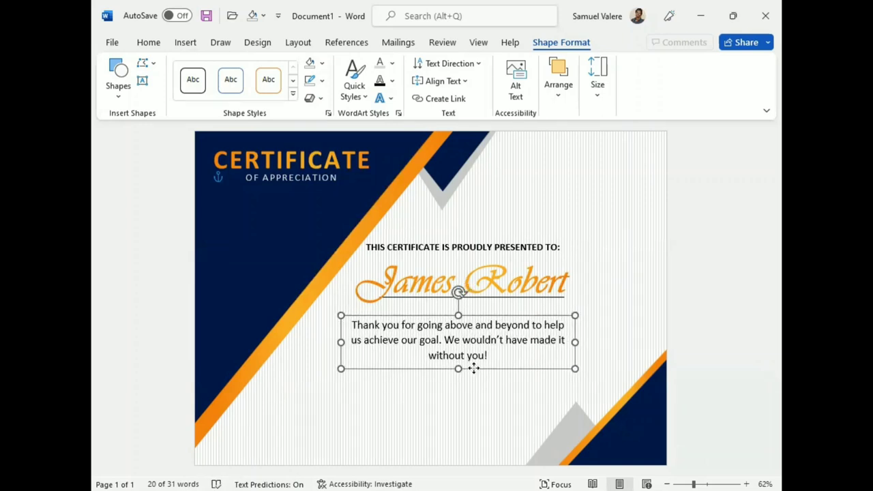
left_click_drag(473, 368, 477, 367)
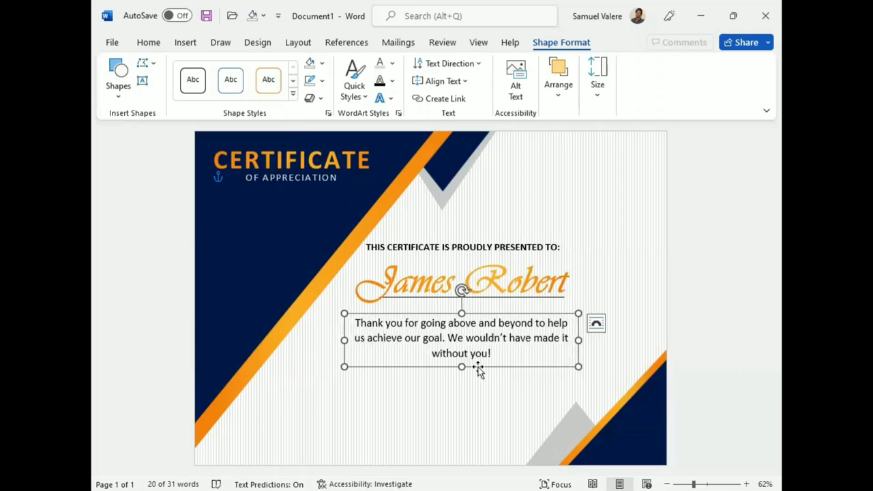
Step: Draw a short straight line just below the thank-you message
left_click(118, 99)
left_click(114, 186)
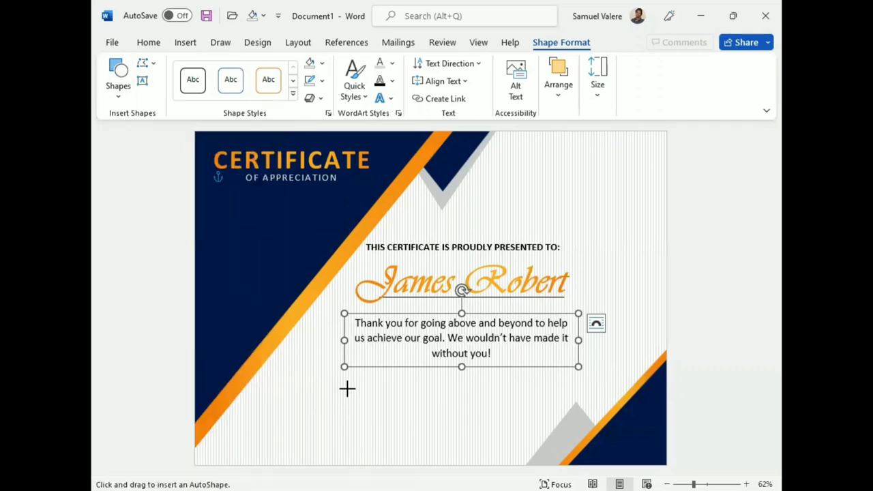
left_click_drag(345, 367, 414, 368)
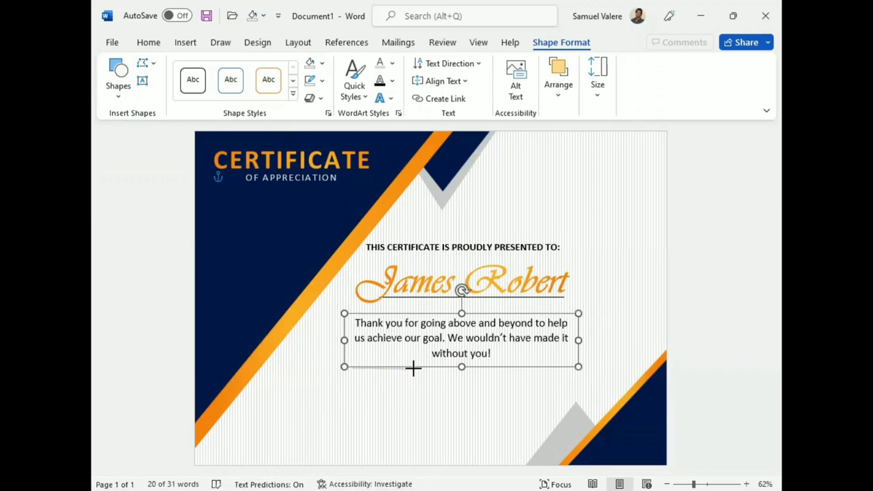
left_click_drag(413, 367, 404, 369)
left_click_drag(405, 367, 406, 368)
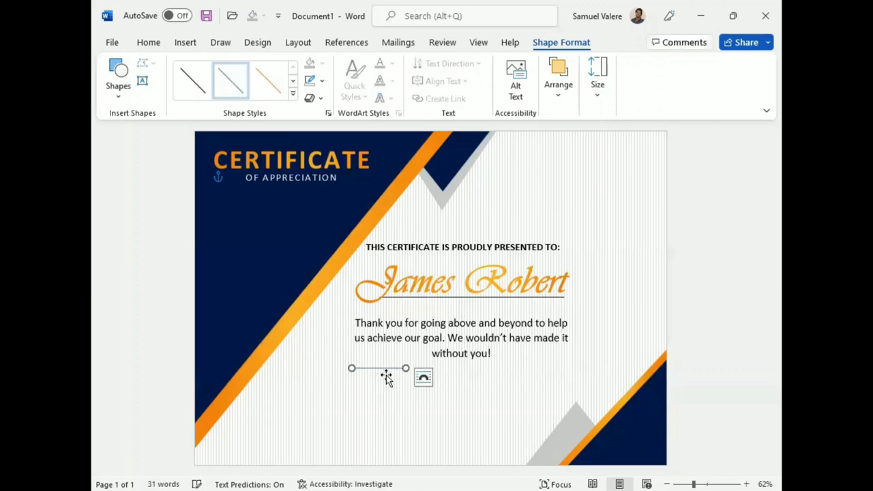
Step: Move the short line down and left toward the bottom of the page
left_click(378, 369)
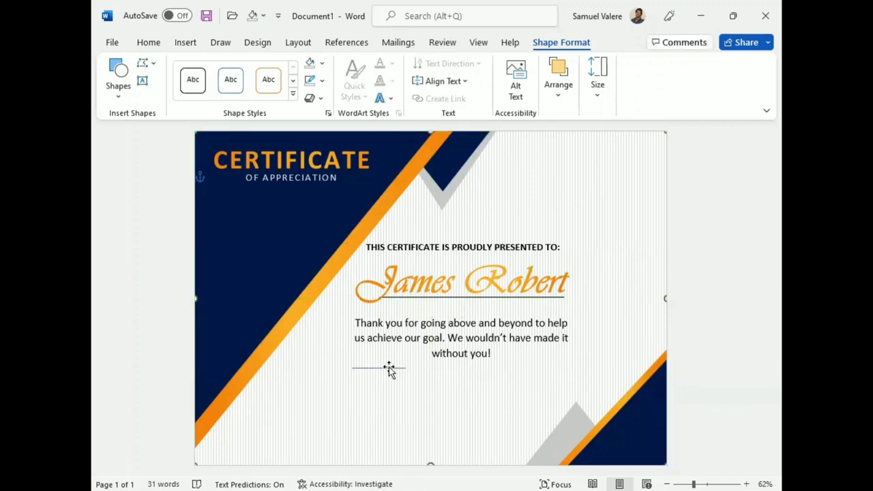
left_click(701, 324)
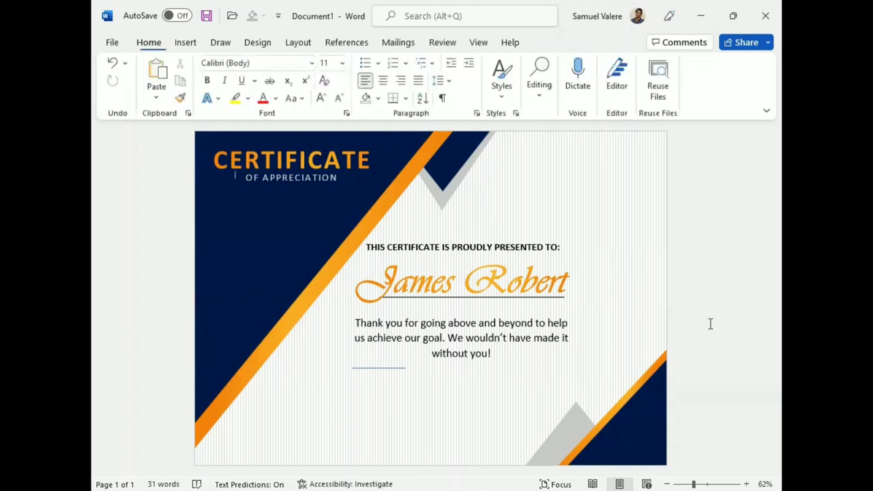
left_click(390, 367)
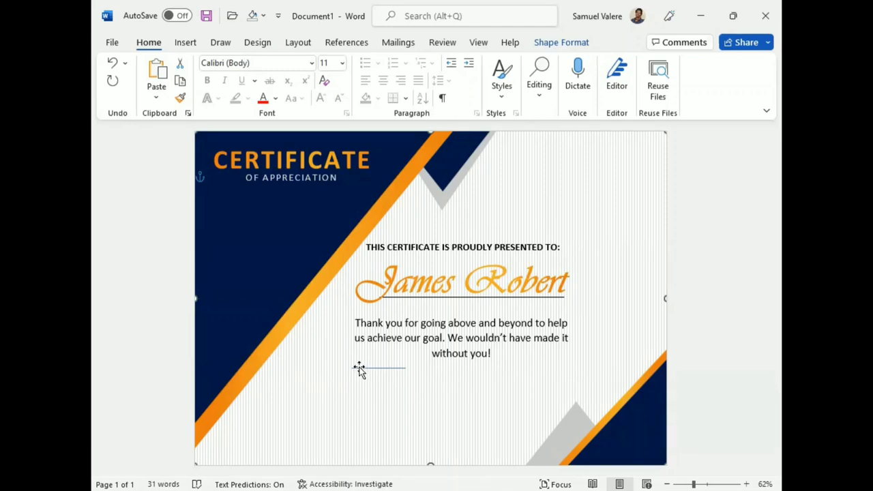
double_click(356, 372)
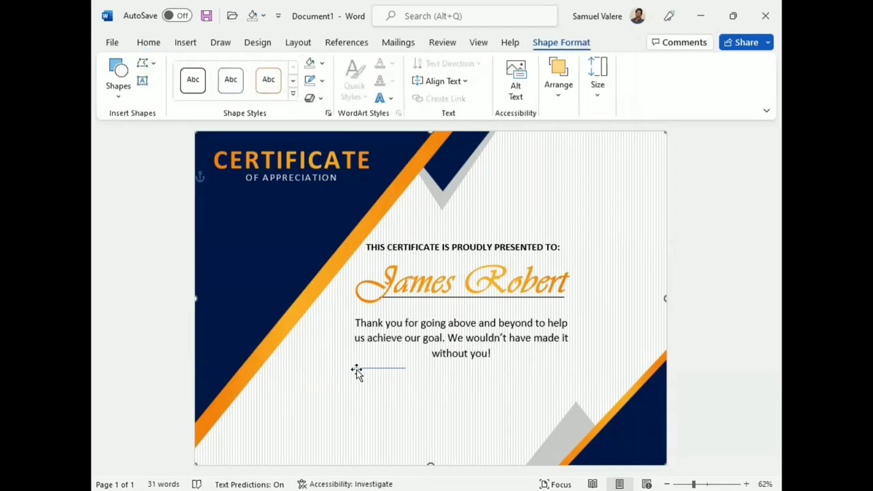
left_click(357, 369)
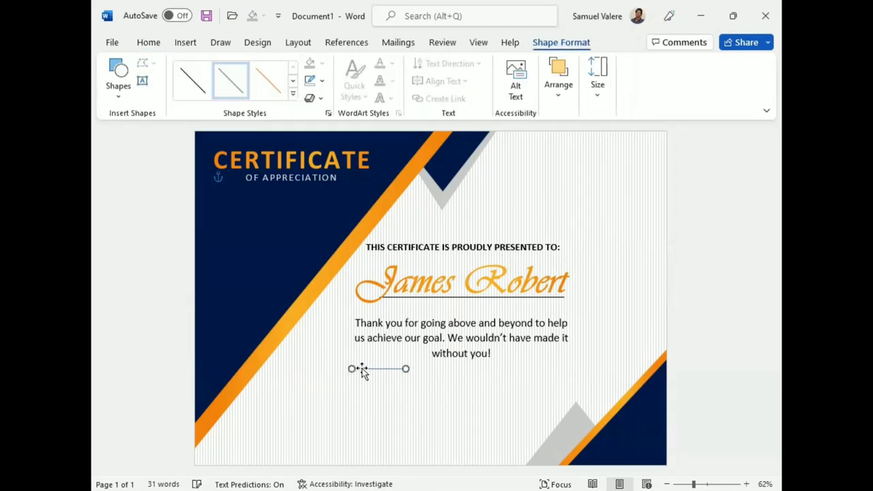
key("Down")
key("Down")
key("Down")
key("Down")
key("ctrl+Down")
key("ctrl+Down")
key("ctrl+Down")
key("ctrl+Left")
key("ctrl+Left")
key("ctrl+Left")
key("Left")
key("Left")
key("Left")
key("Left")
key("Left")
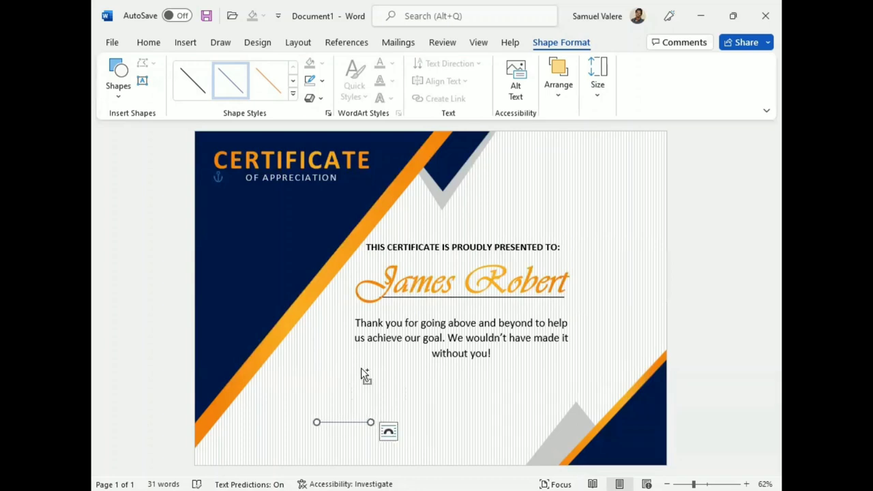
key("ctrl+f")
left_click(309, 137)
Step: Ctrl-drag a copy of the line to sit beside the original on the right
left_click_drag(351, 417, 375, 439)
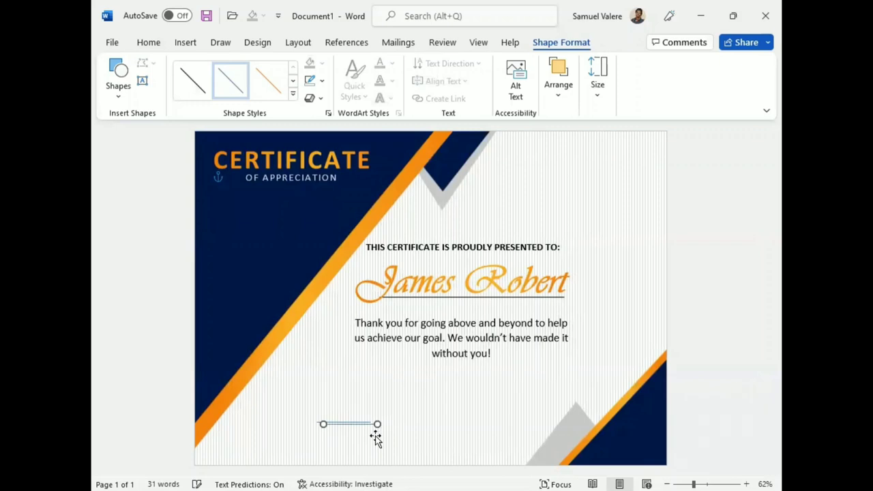
key("Right")
key("Right")
key("Right")
key("Right")
key("Right")
key("Right")
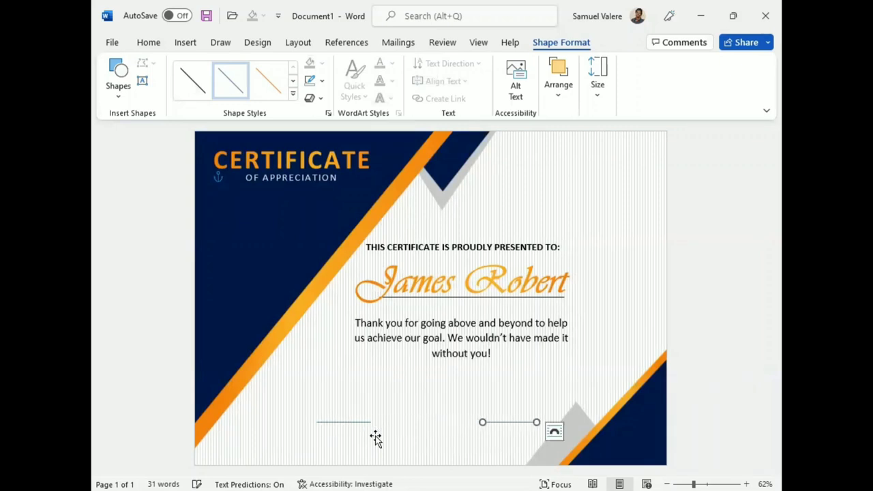
key("ctrl+Right")
key("ctrl+Right")
key("ctrl+Right")
Step: Give both lines a 1½ pt outline weight and black colour
left_click(339, 424, "shift")
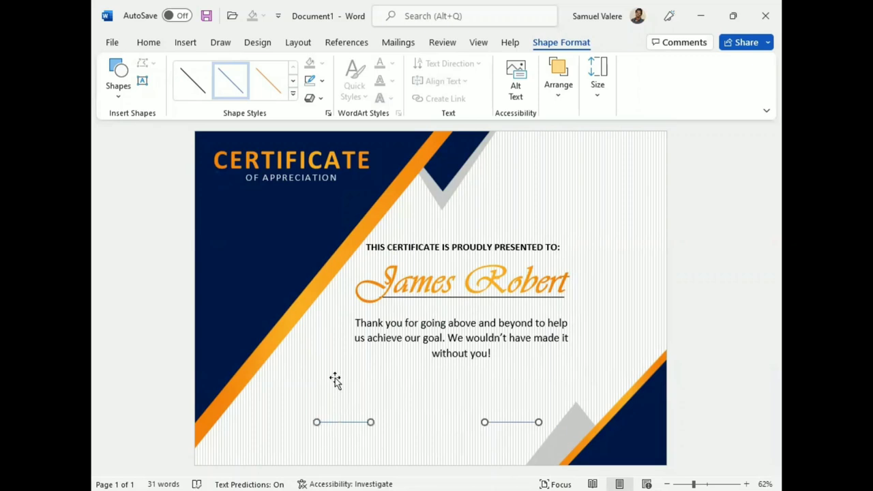
left_click(322, 81)
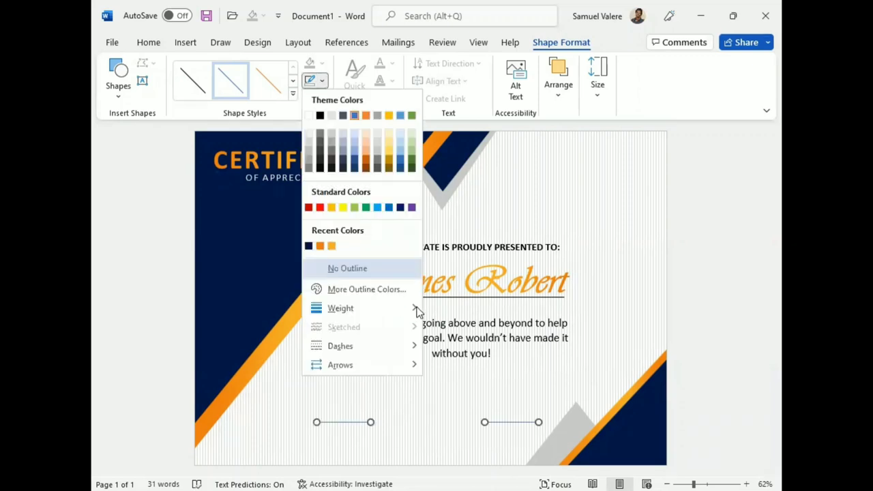
mouse_move(414, 309)
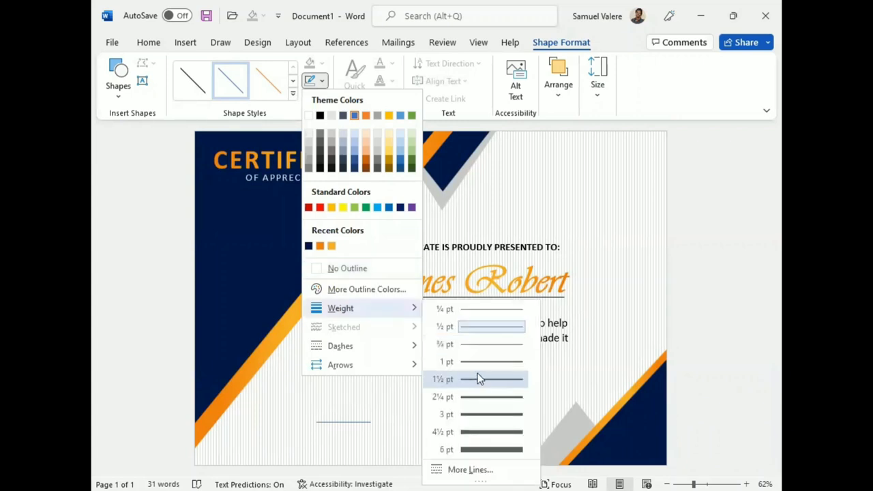
left_click(466, 362)
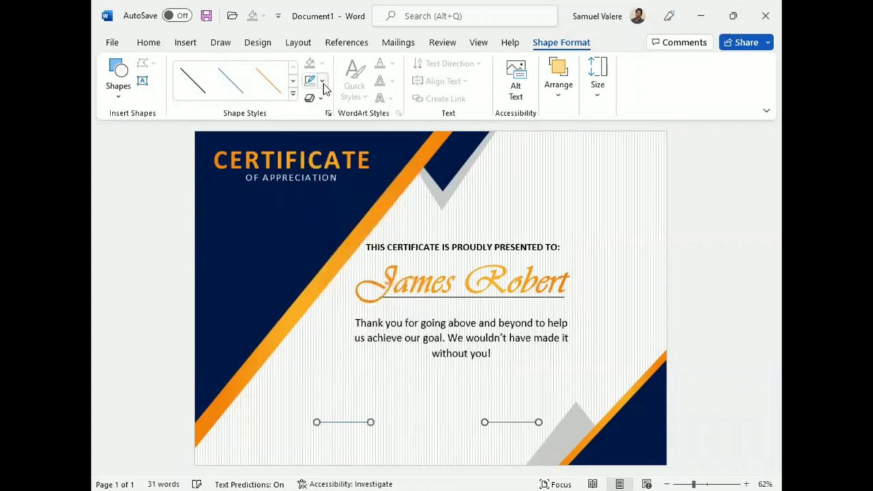
left_click(323, 82)
left_click(319, 116)
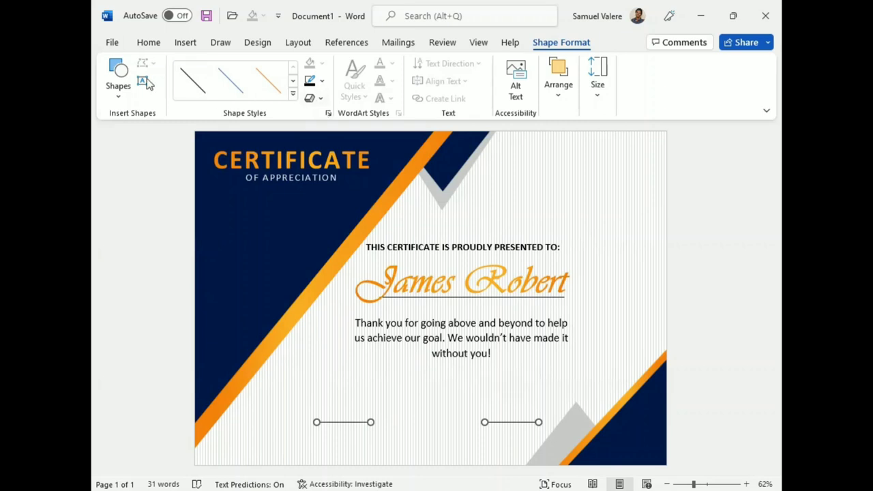
Step: Add a text box under the left line with centred uppercase 'DATE'
left_click_drag(323, 427, 362, 442)
type("Date")
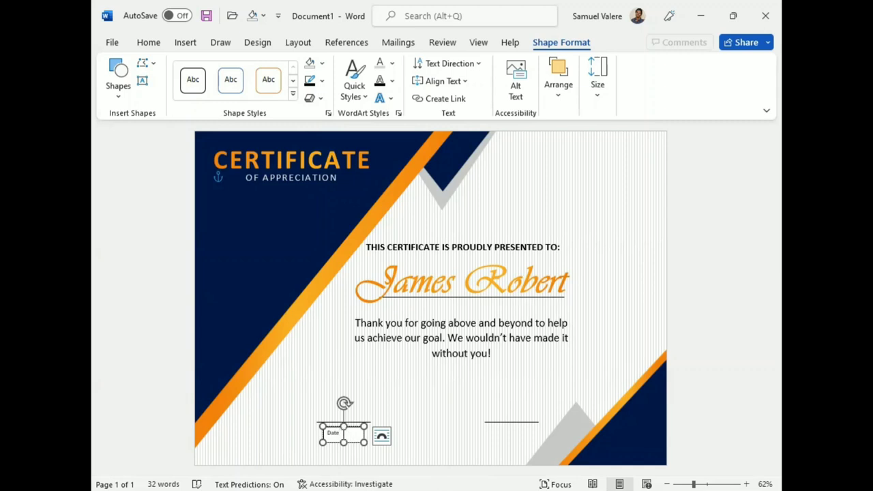
double_click(333, 433)
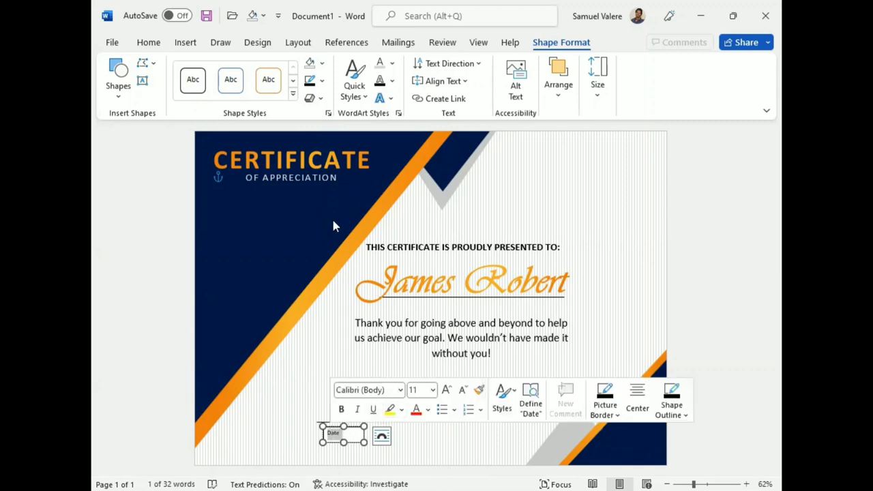
left_click(149, 42)
left_click(383, 81)
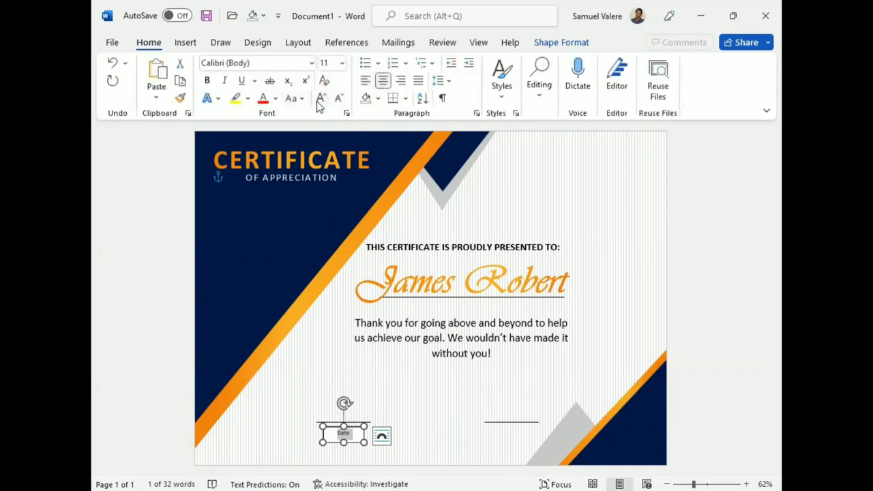
left_click(294, 99)
left_click(324, 156)
Step: Remove the DATE box's outline and nudge it up slightly
left_click(343, 442)
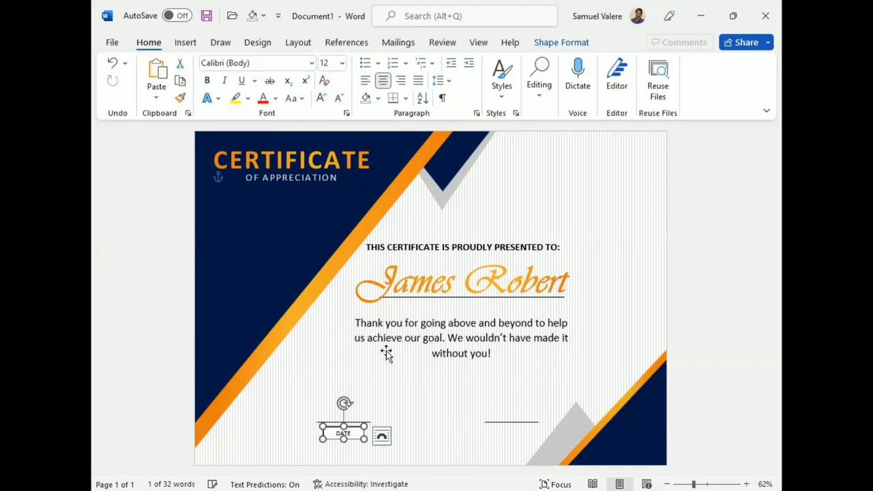
left_click(559, 42)
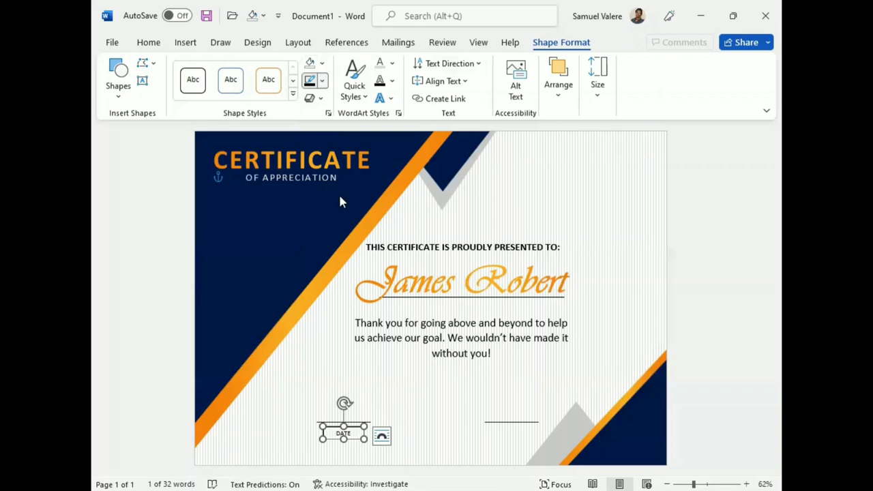
left_click(318, 269)
key("Up")
key("Up")
key("Up")
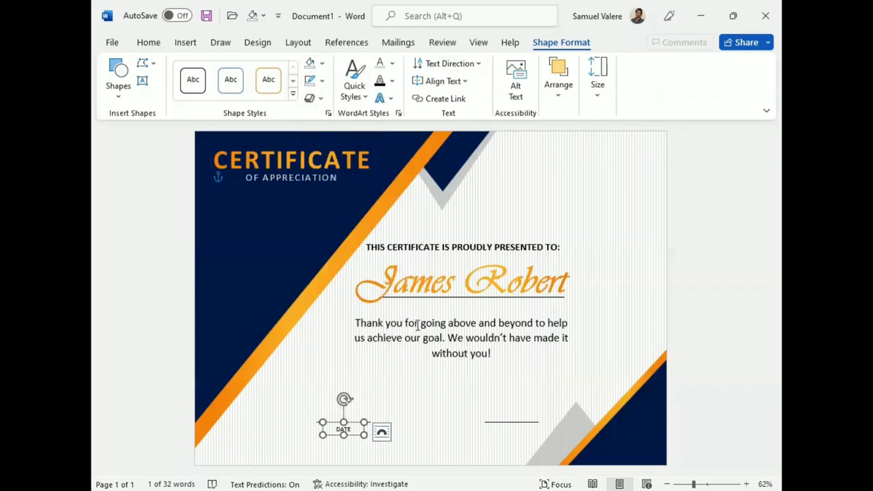
Step: Copy the DATE label and position the duplicate under the right line
key("ctrl+c")
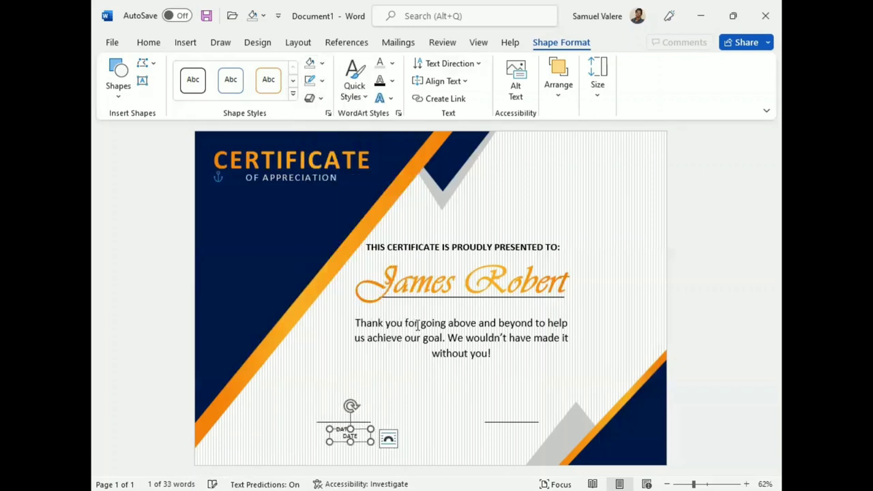
key("ctrl+v")
key("Right")
key("Right")
key("Right")
key("Right")
key("Right")
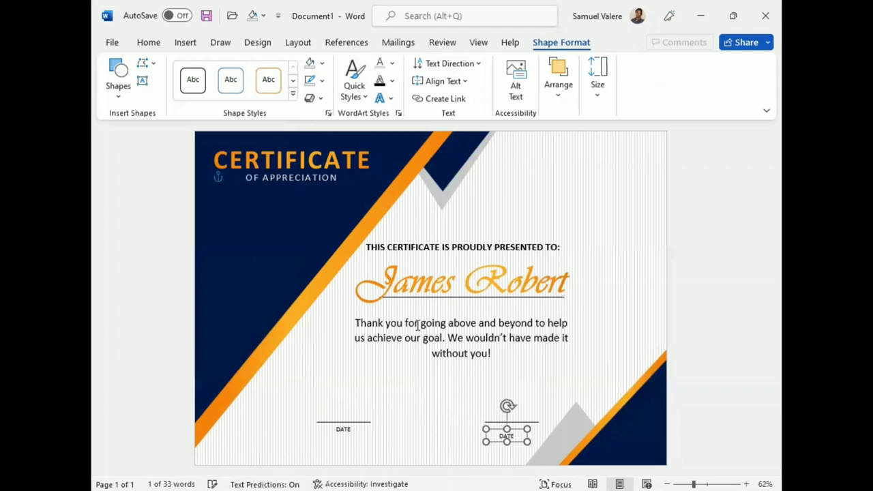
key("Up")
key("Up")
key("Up")
key("Right")
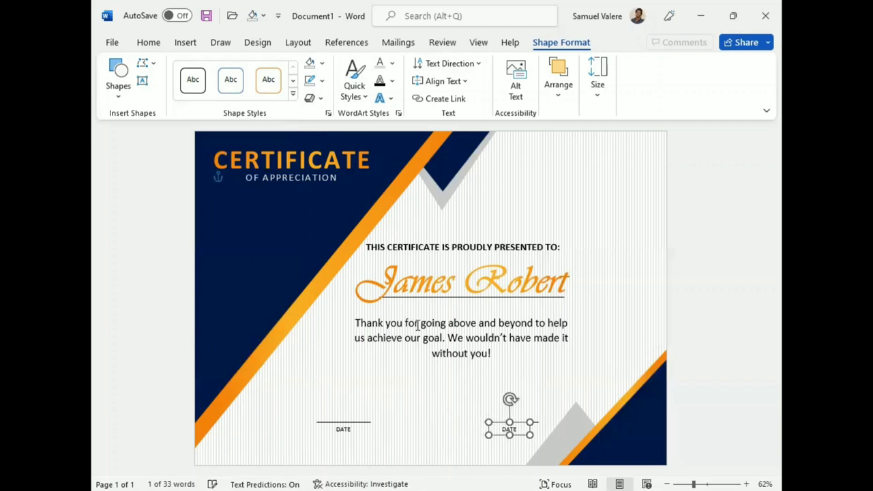
key("Right")
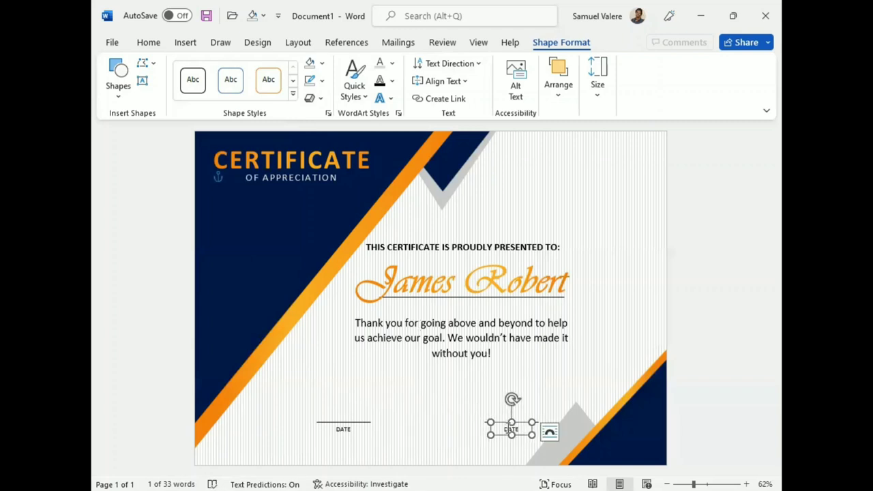
Step: Retype the copied label as 'SIGNATURE' in uppercase
double_click(511, 428)
key("BackSpace")
type("Signa")
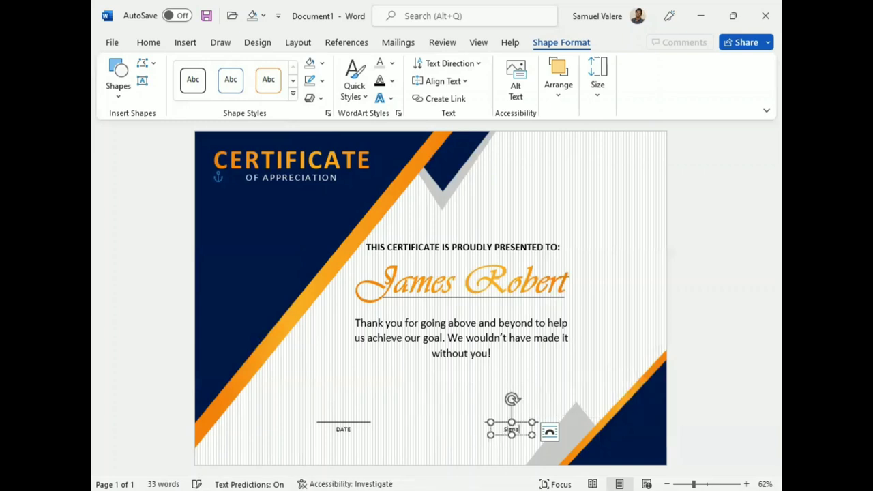
type("true")
key("BackSpace")
type("r")
type("e")
double_click(513, 429)
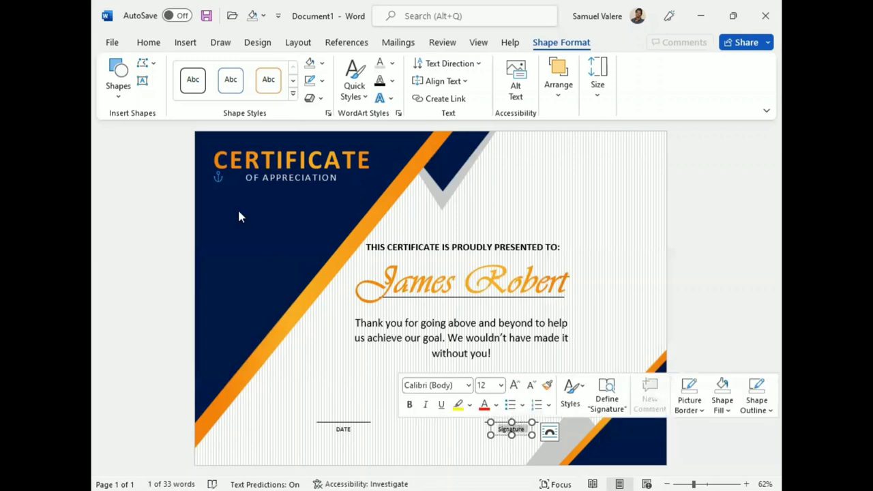
left_click(148, 42)
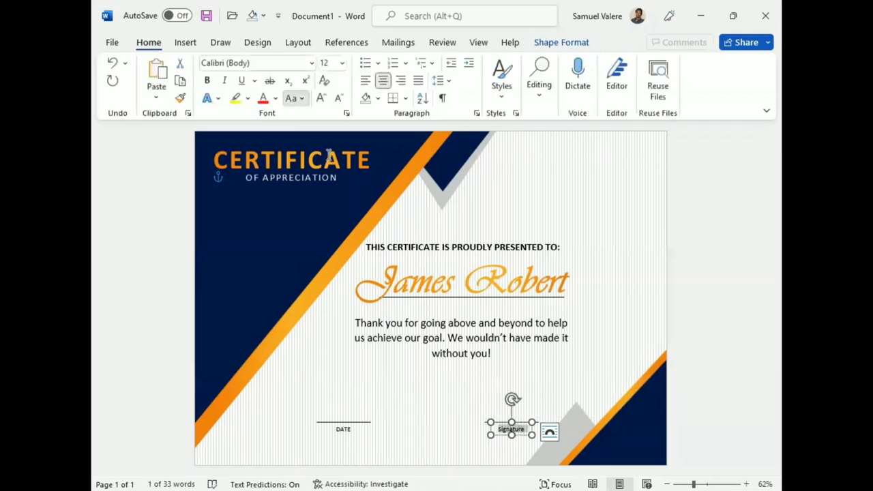
key("shift+F3")
left_click(504, 440)
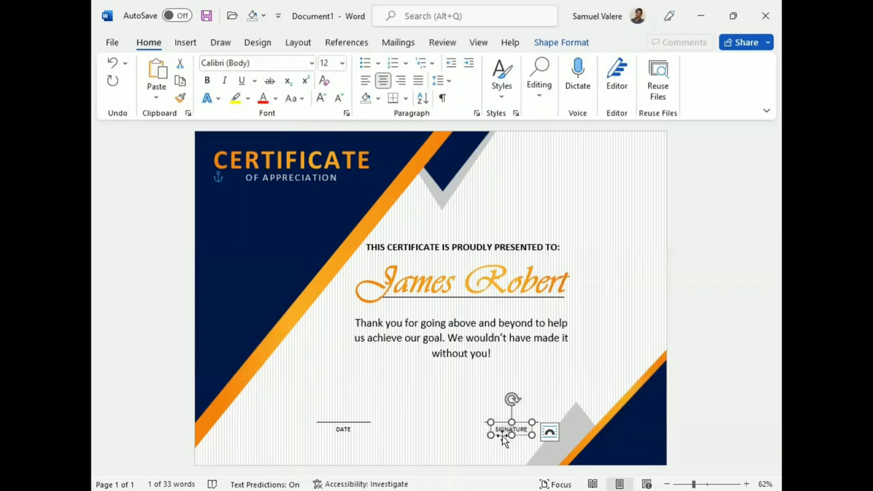
left_click(707, 398)
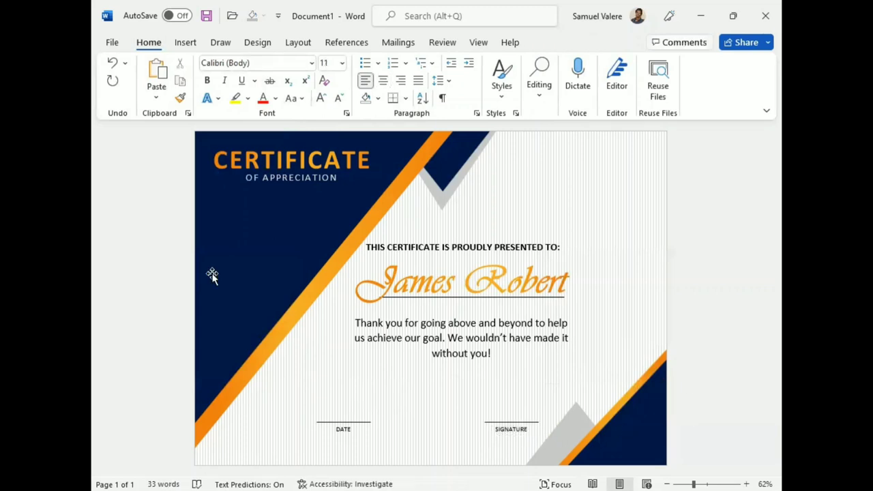
Step: Draw a star shape in the certificate's upper right area
left_click(185, 43)
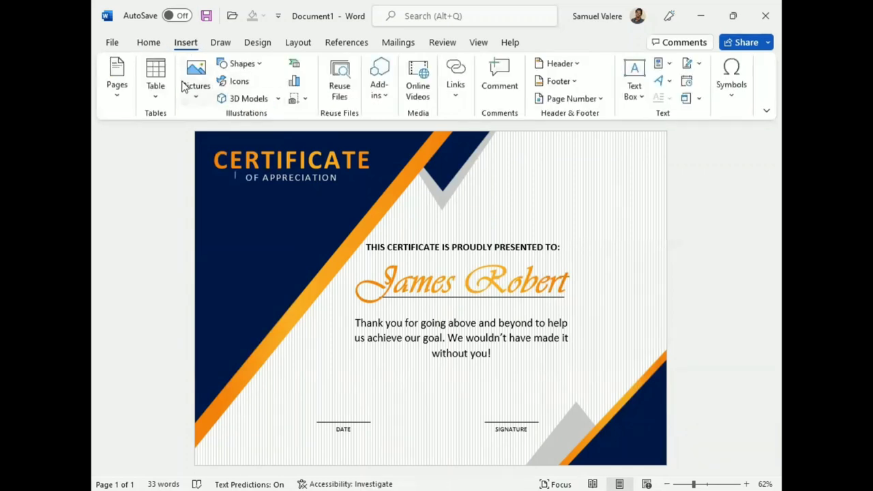
left_click(251, 66)
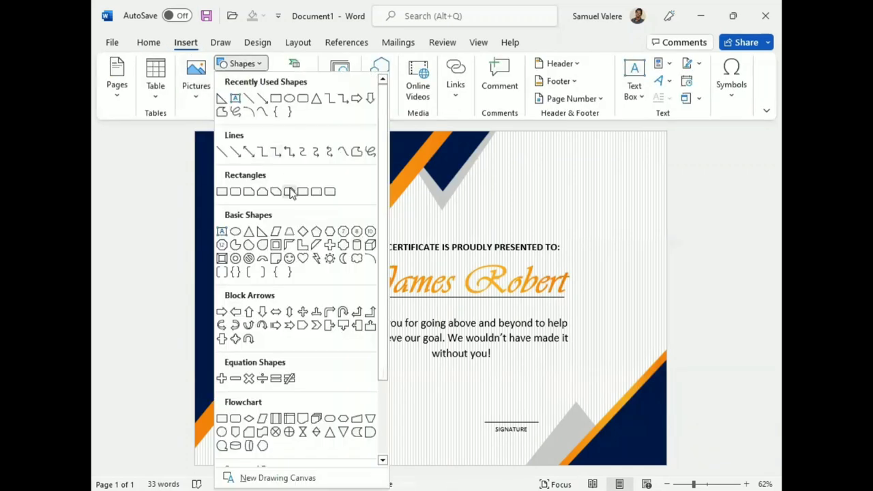
scroll(313, 314, "down", 3)
left_click(343, 388)
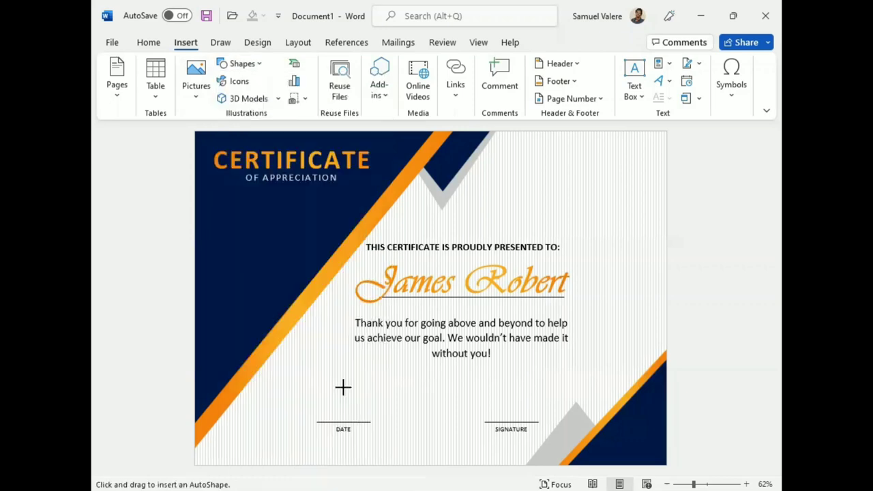
left_click_drag(575, 173, 628, 232)
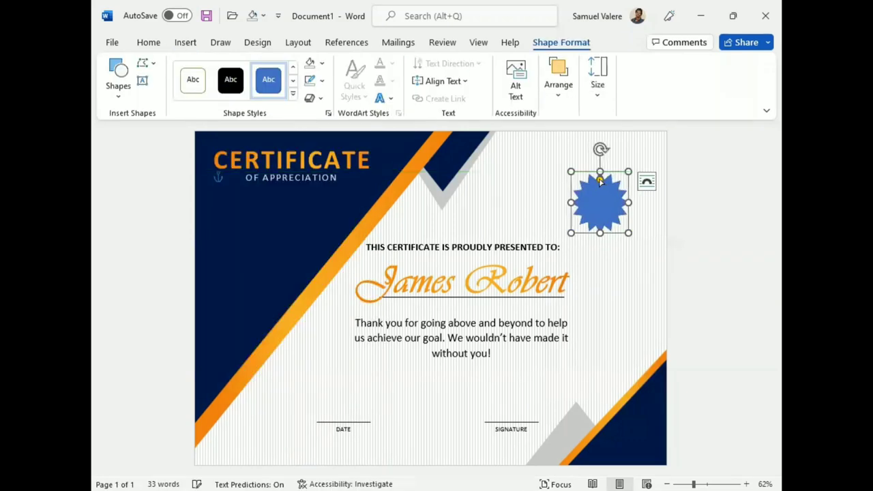
left_click_drag(600, 190, 598, 179)
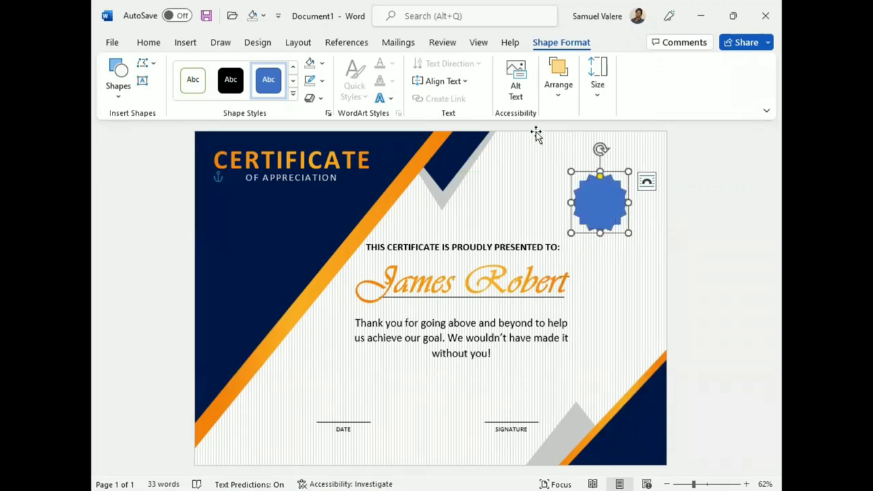
Step: Switch the star's fill to an orange gradient in the Format Shape pane
left_click(326, 80)
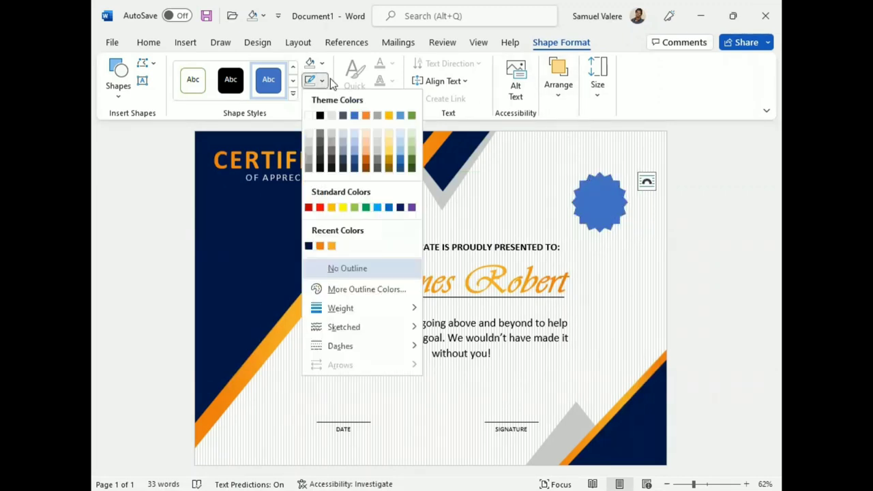
left_click(322, 63)
mouse_move(362, 312)
left_click(478, 471)
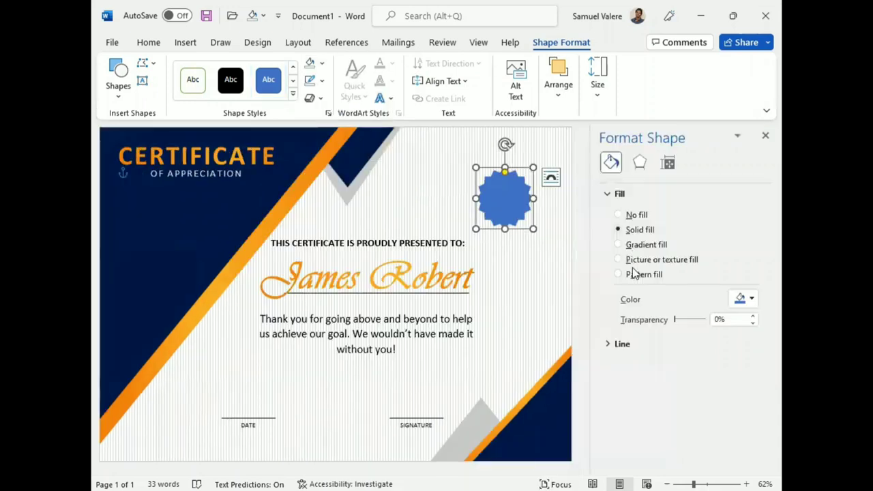
left_click(628, 244)
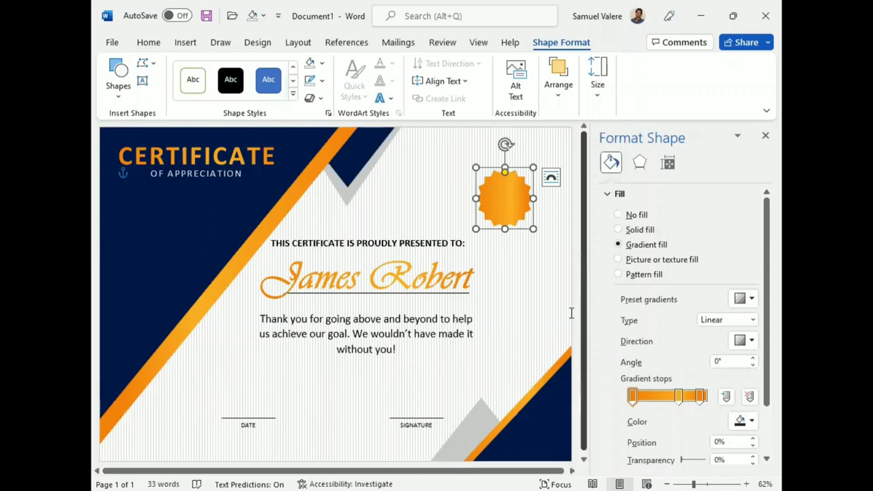
Step: Draw an oval centred over the star seal
left_click(119, 99)
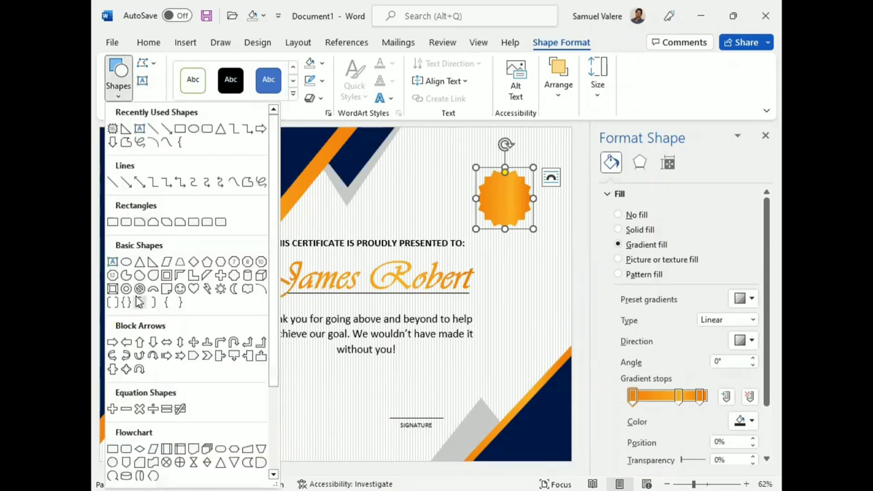
left_click(112, 462)
left_click_drag(490, 174, 531, 222)
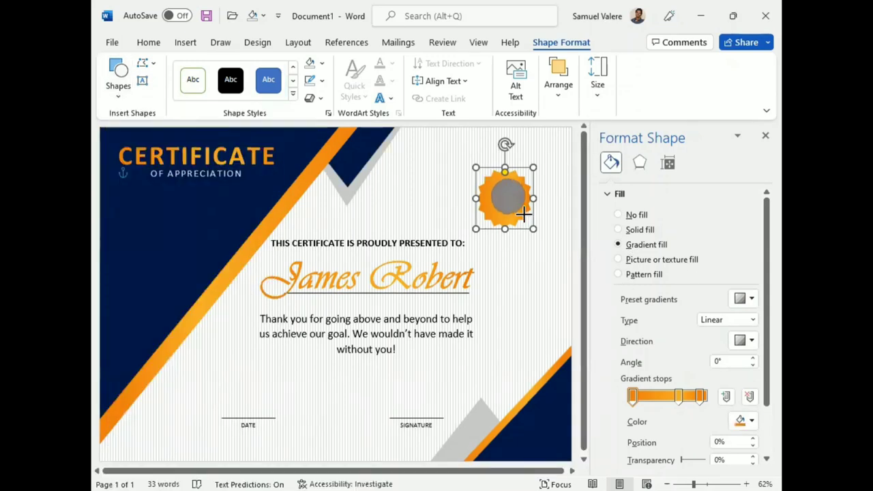
left_click_drag(505, 196, 527, 223)
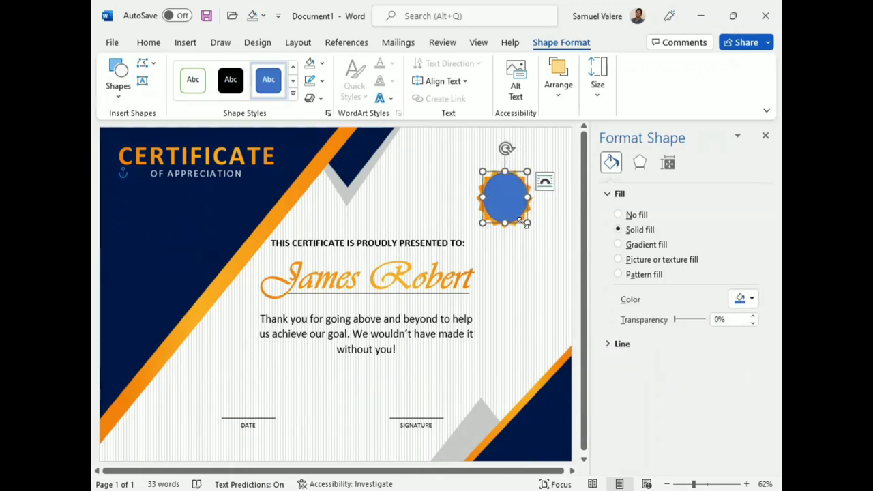
left_click(766, 135)
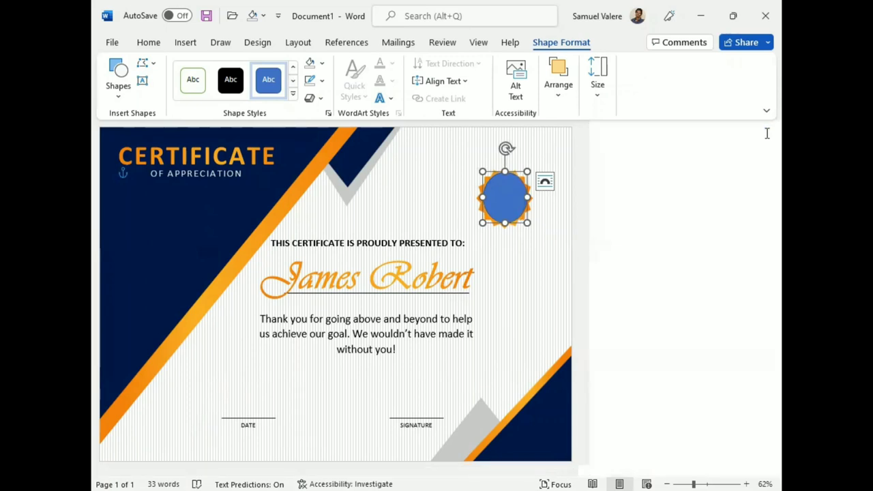
Step: Give the oval no outline and a black fill, then add a small text box inside it
left_click(322, 80)
left_click(321, 270)
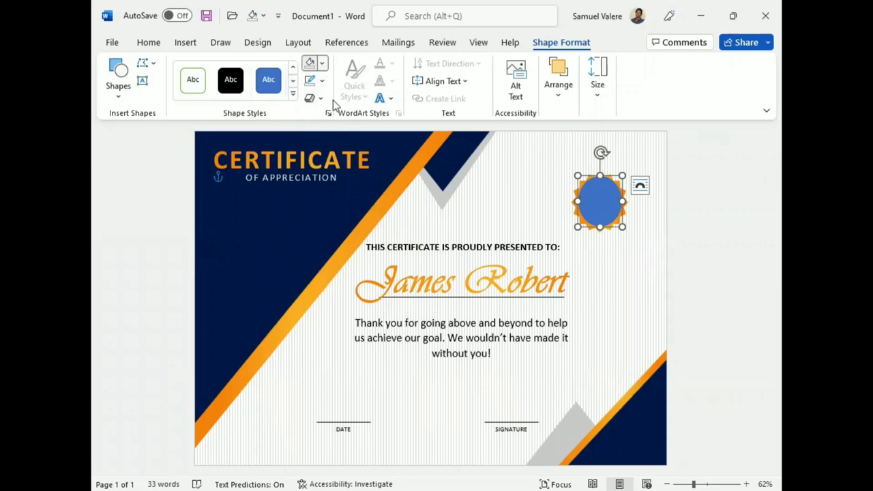
left_click(322, 63)
left_click(321, 94)
left_click(685, 247)
left_click(604, 203)
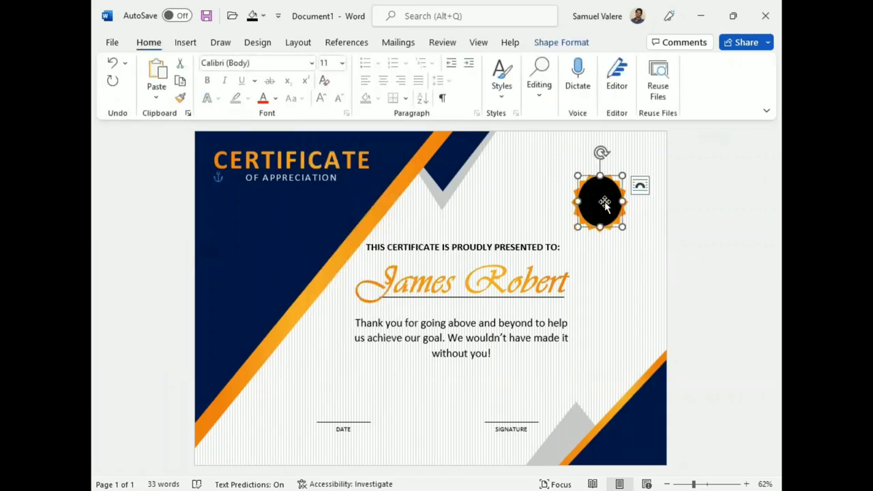
left_click(685, 233)
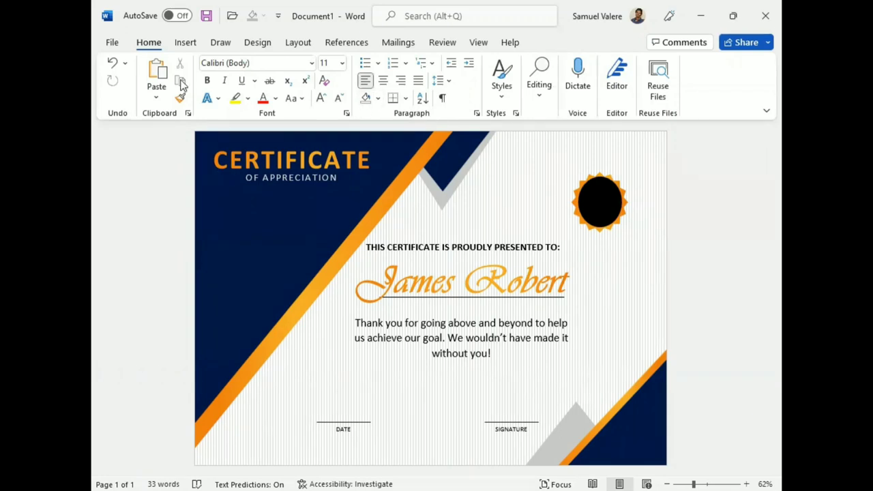
left_click(595, 205)
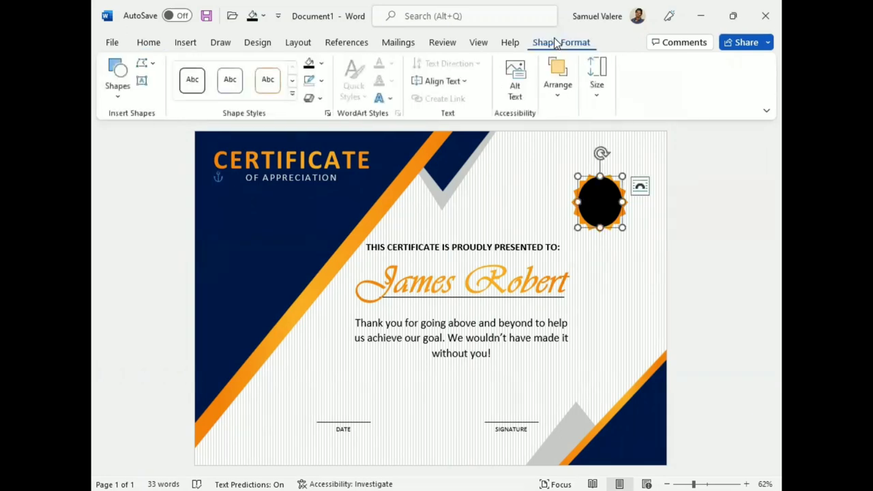
left_click_drag(583, 193, 618, 204)
type("2023")
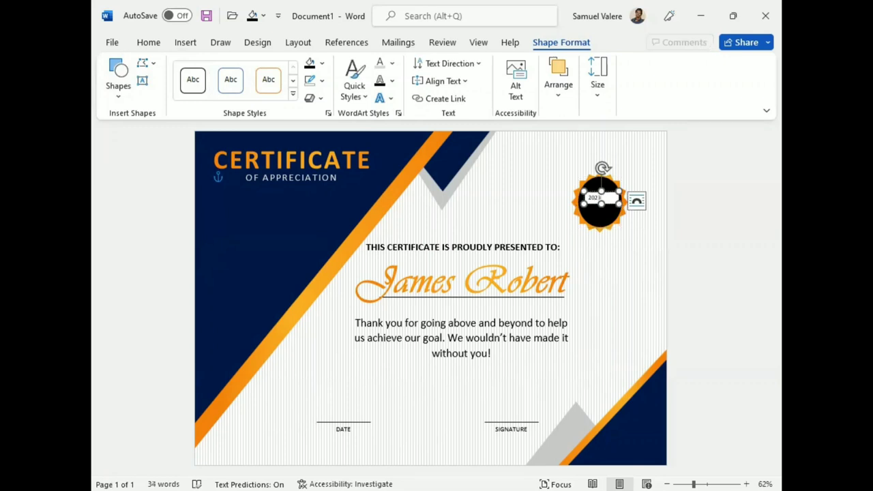
Step: Format the 2023 text as centred, bold Vivaldi at 18 pt
double_click(594, 198)
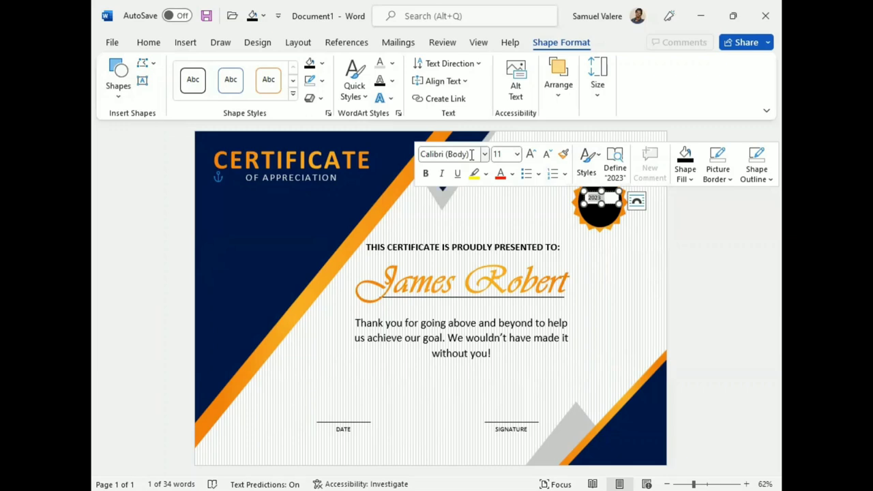
left_click(471, 154)
type("Vivaldi")
key("Return")
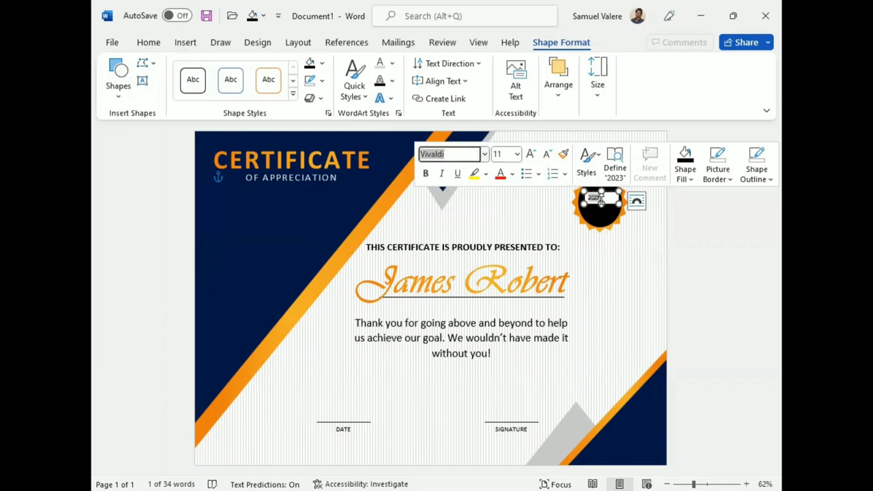
left_click(148, 42)
left_click(382, 81)
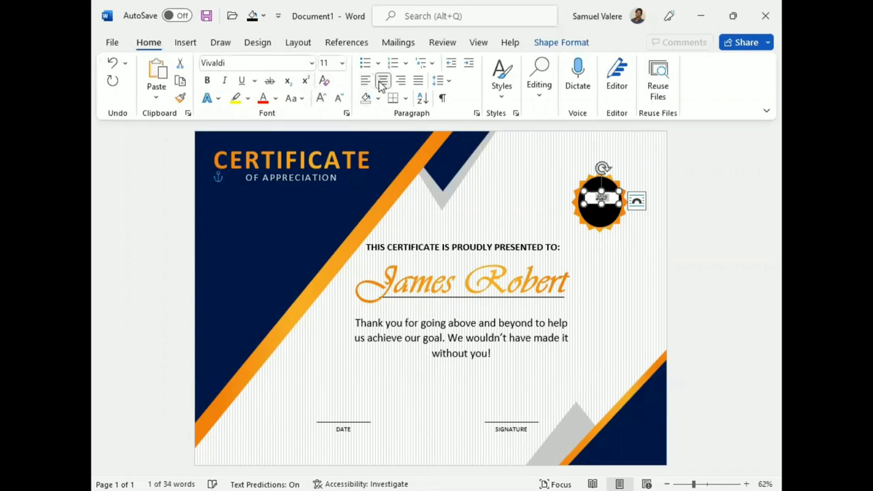
left_click(322, 98)
left_click(322, 97)
left_click(322, 97)
left_click(207, 80)
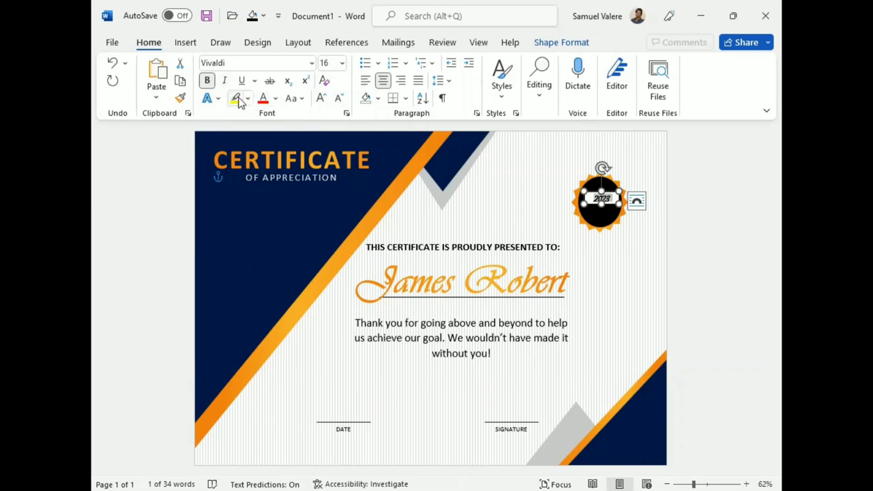
left_click(320, 97)
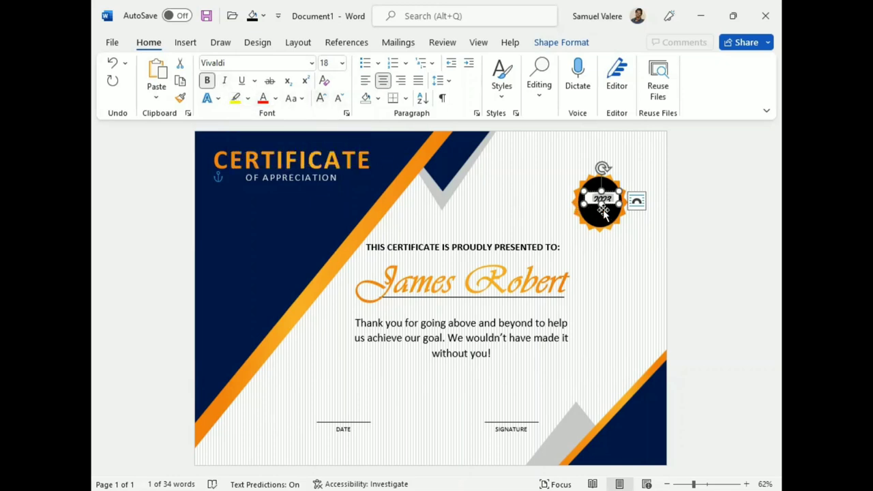
left_click_drag(603, 213, 604, 214)
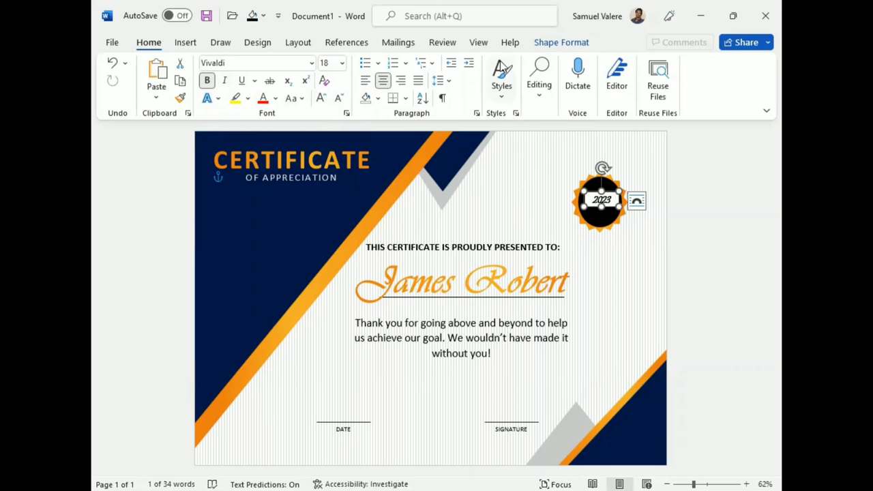
Step: Remove the 2023 box's outline and fill, colour the text orange, and centre it on the seal
left_click(555, 42)
left_click(323, 81)
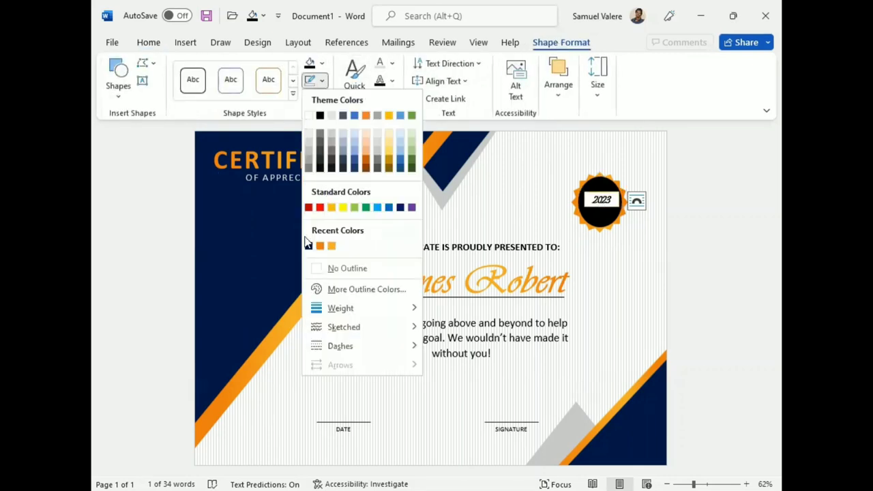
left_click(312, 268)
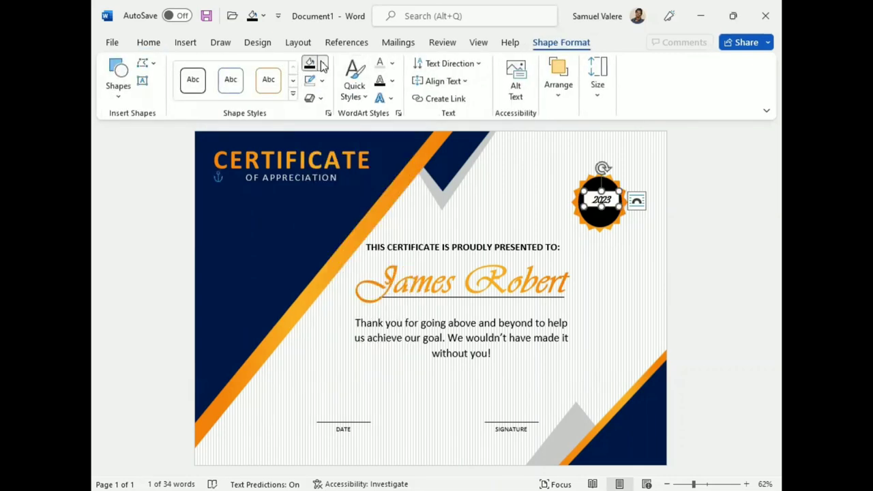
left_click(324, 65)
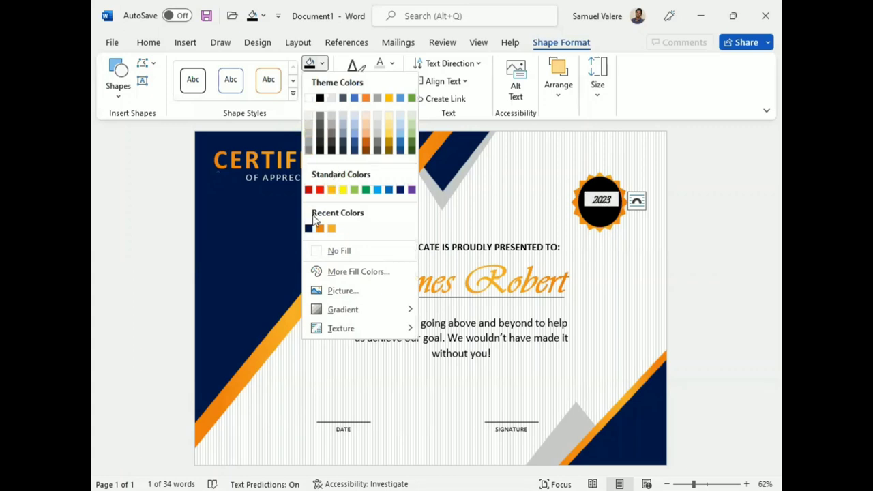
left_click(318, 251)
left_click(392, 63)
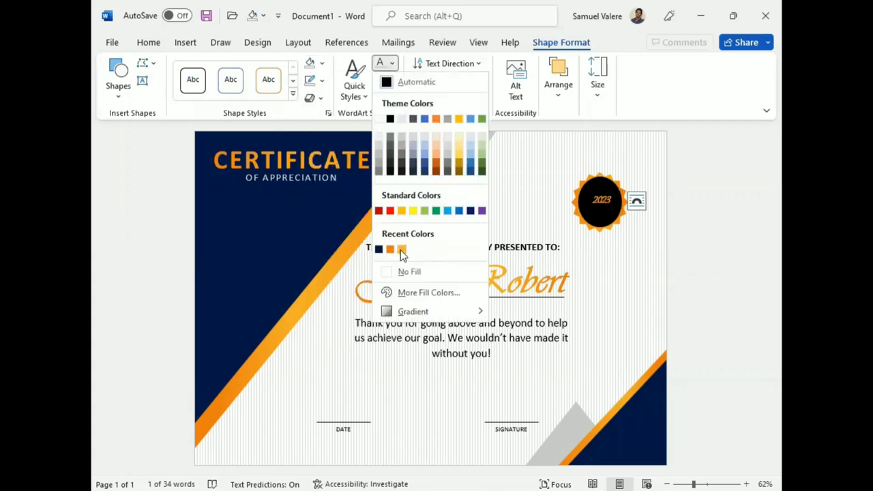
left_click(390, 250)
left_click_drag(607, 190, 605, 185)
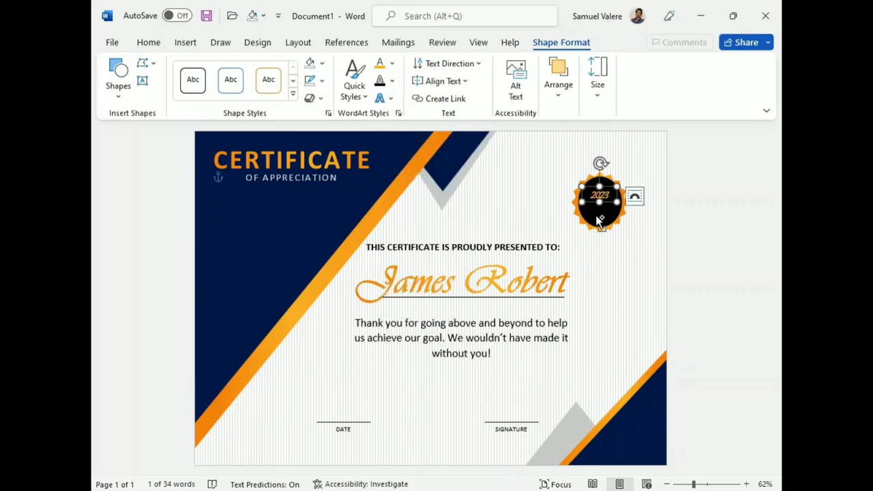
Step: Duplicate the 2023 box as the AWARD label in Georgia 16 pt, placed below 2023
left_click_drag(595, 217, 605, 208)
right_click(604, 209)
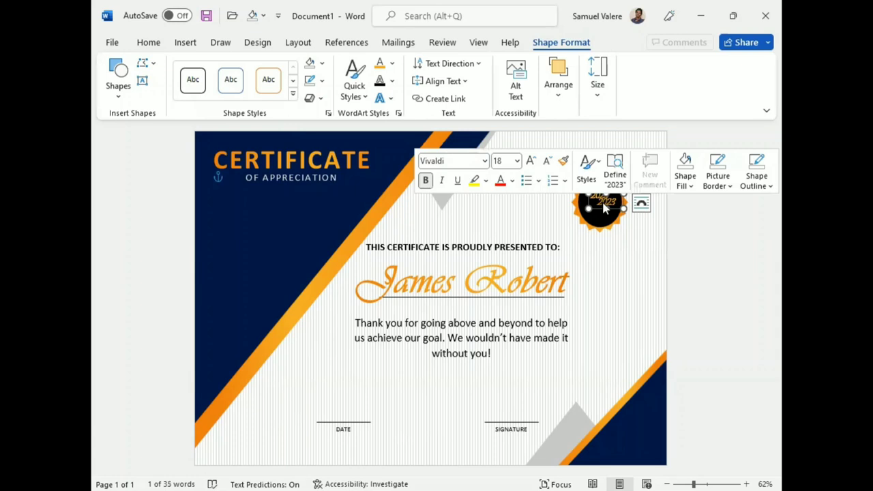
left_click(603, 209)
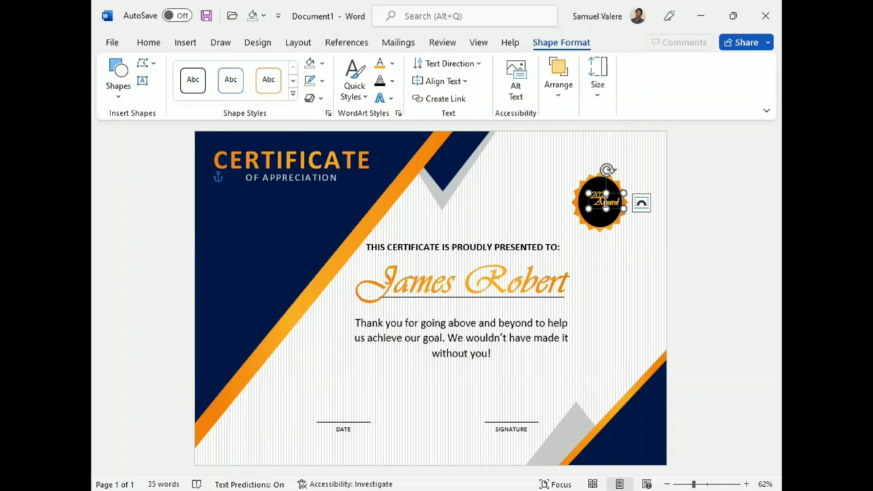
left_click(160, 44)
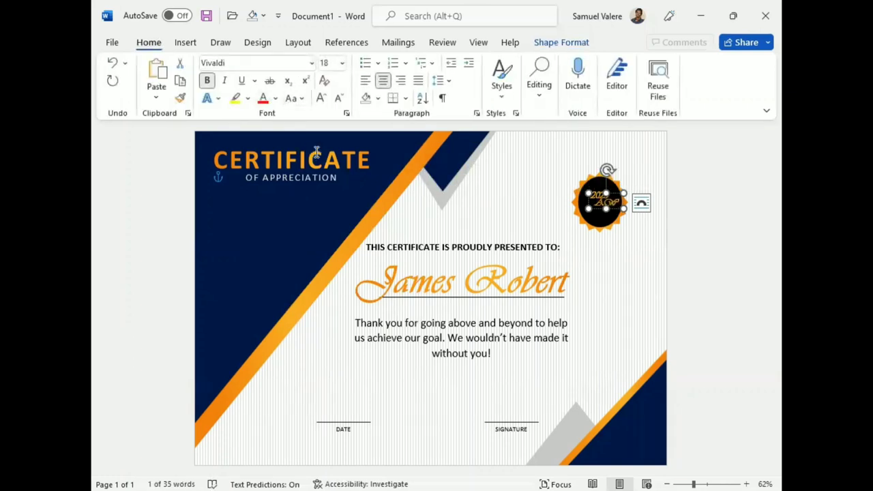
left_click(234, 62)
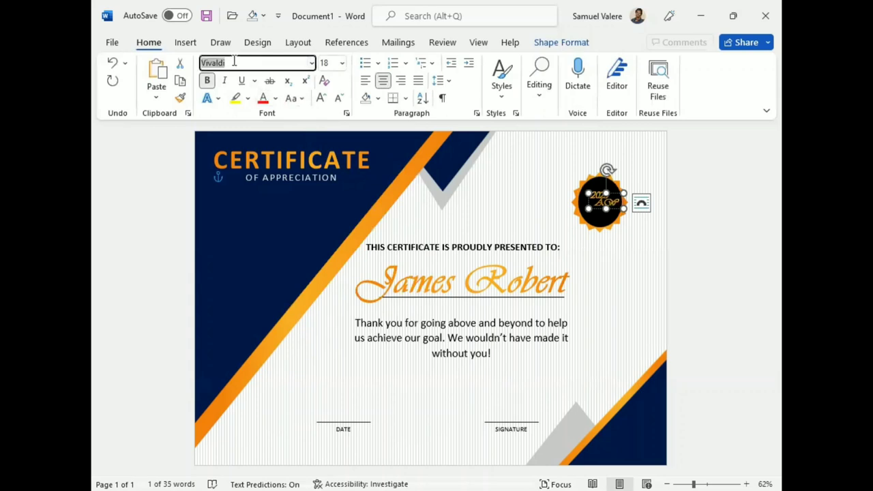
type("Georgia")
key("Return")
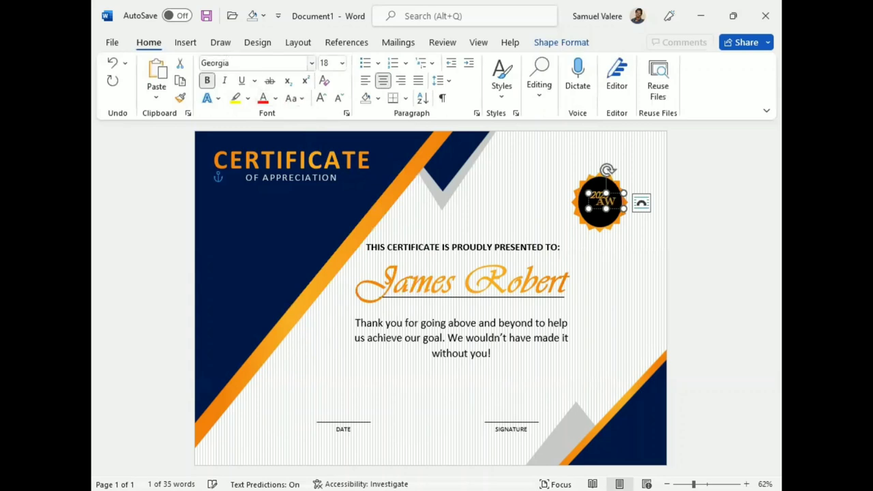
left_click(340, 98)
left_click_drag(584, 208, 614, 216)
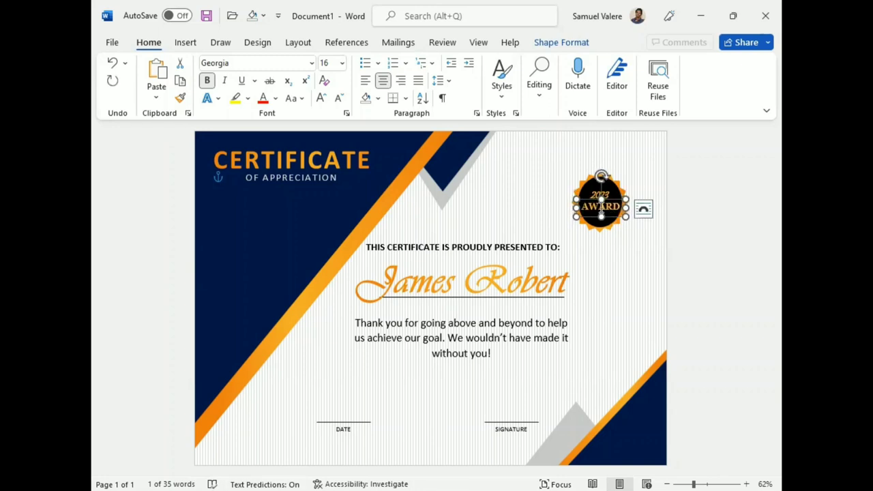
Step: Review the 2023 and AWARD labels on the seal by selecting and deselecting them
double_click(592, 195)
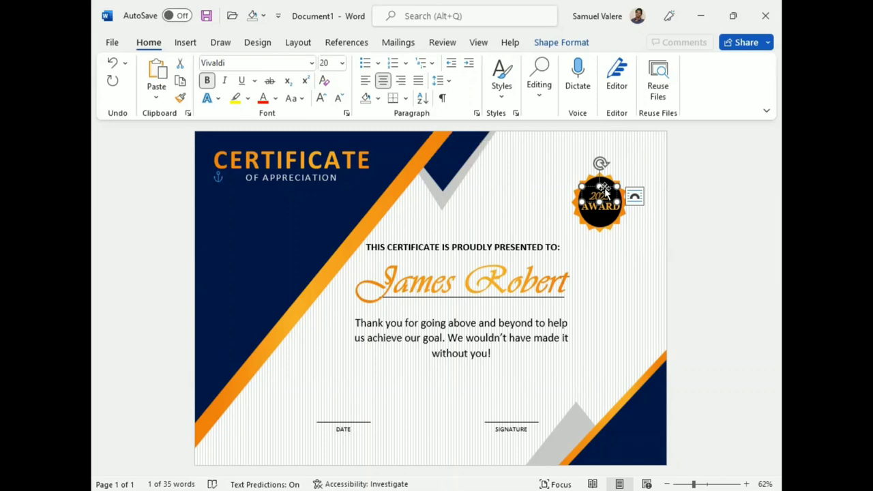
left_click(699, 245)
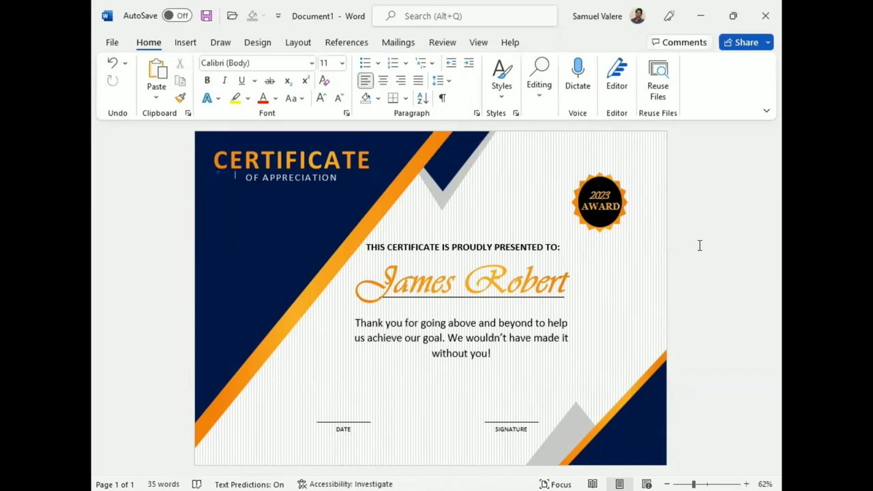
double_click(602, 194)
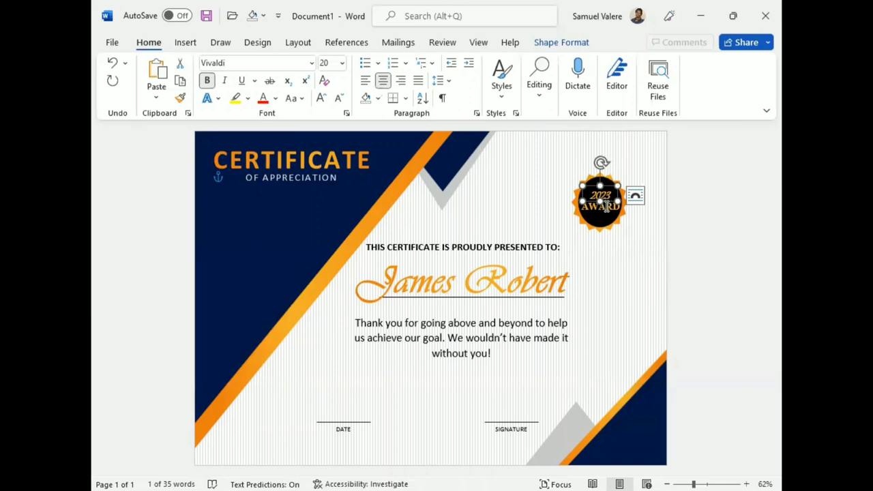
left_click(606, 208)
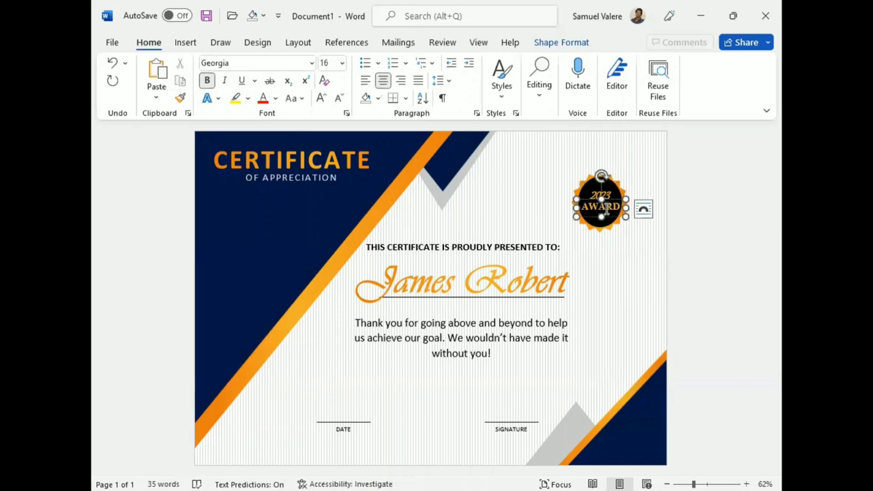
left_click(712, 205)
left_click(185, 42)
Step: Draw a notched block-arrow chevron under the seal, then rotate and nudge it into hanging ribbon tails
left_click(253, 63)
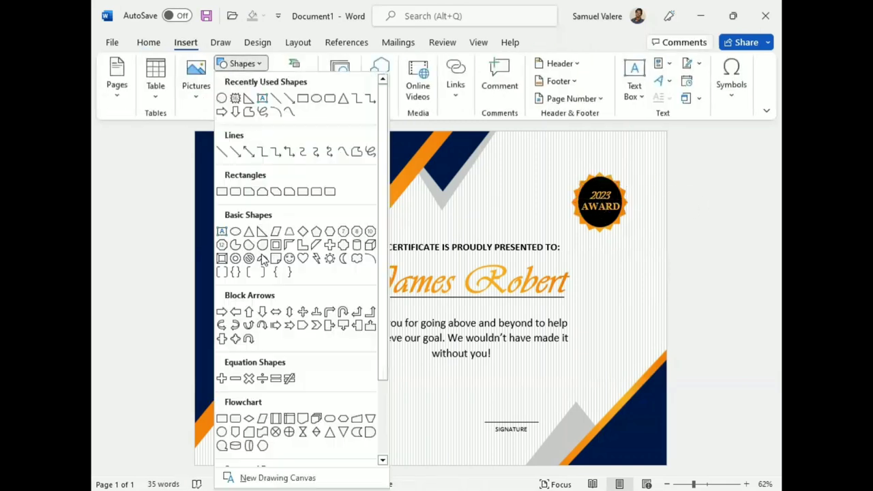
left_click(316, 326)
left_click_drag(588, 222, 637, 246)
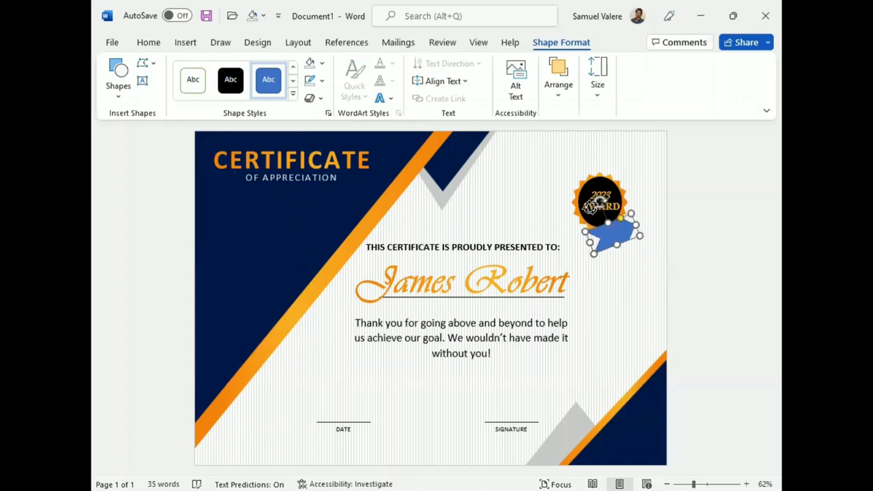
left_click_drag(591, 206, 590, 231)
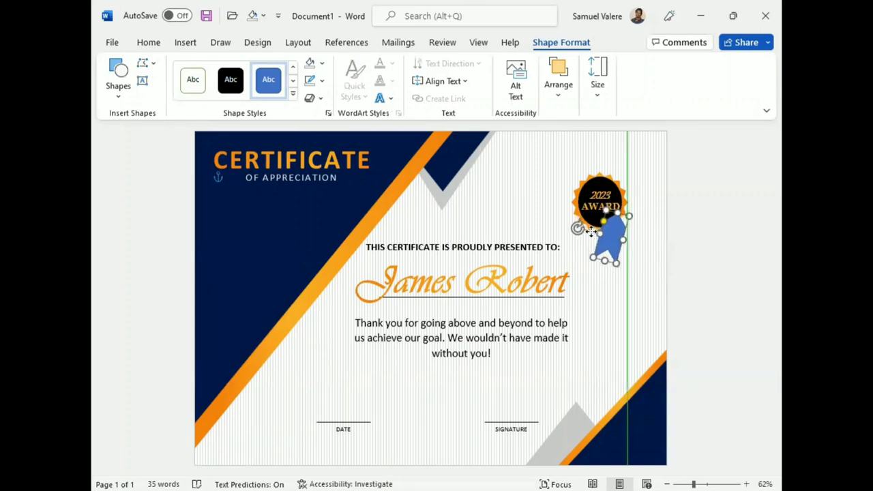
key("Left")
key("Left")
key("Left")
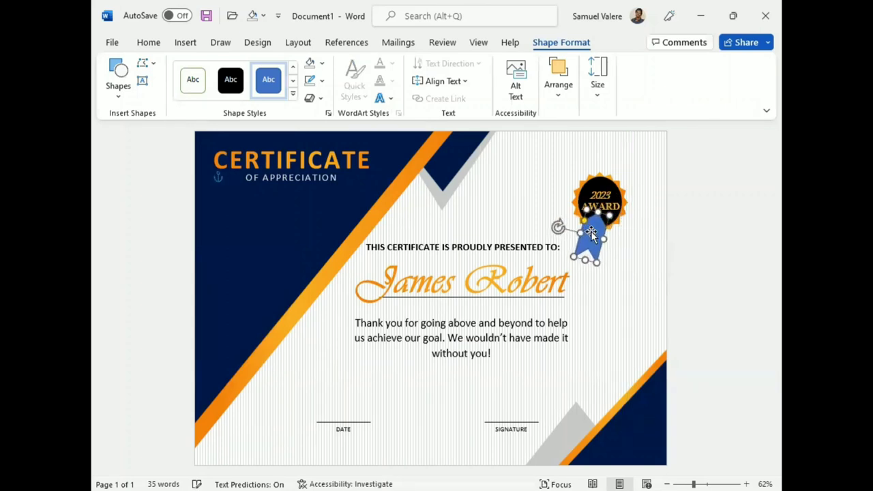
key("Up")
key("Up")
key("Up")
key("Up")
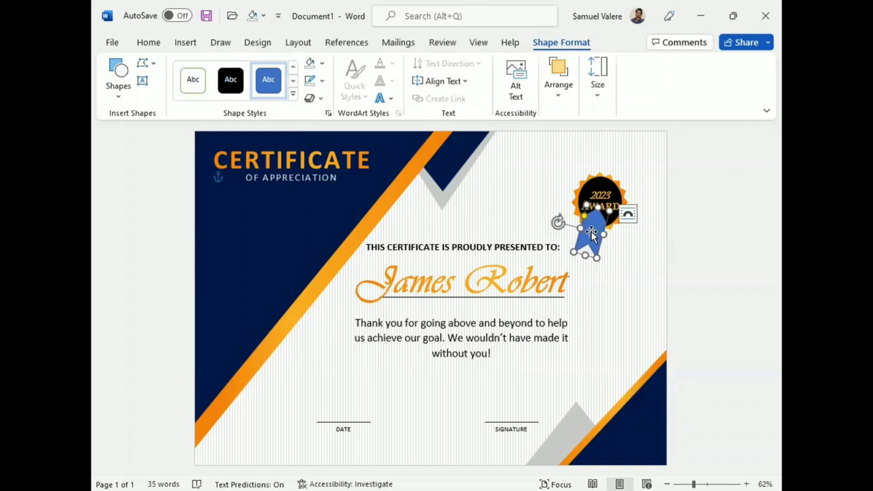
mouse_move(558, 222)
left_mouse_down()
mouse_move(576, 240)
mouse_move(599, 233)
mouse_move(594, 255)
mouse_move(617, 240)
left_mouse_up()
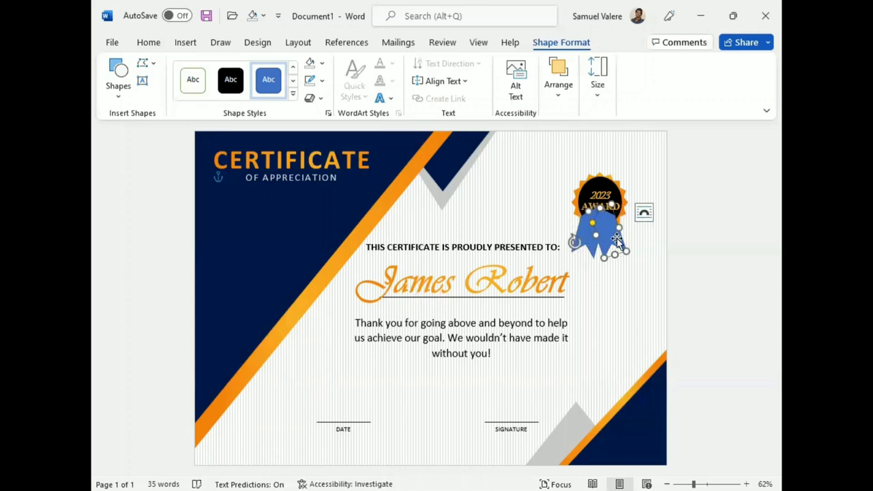
left_click(704, 262)
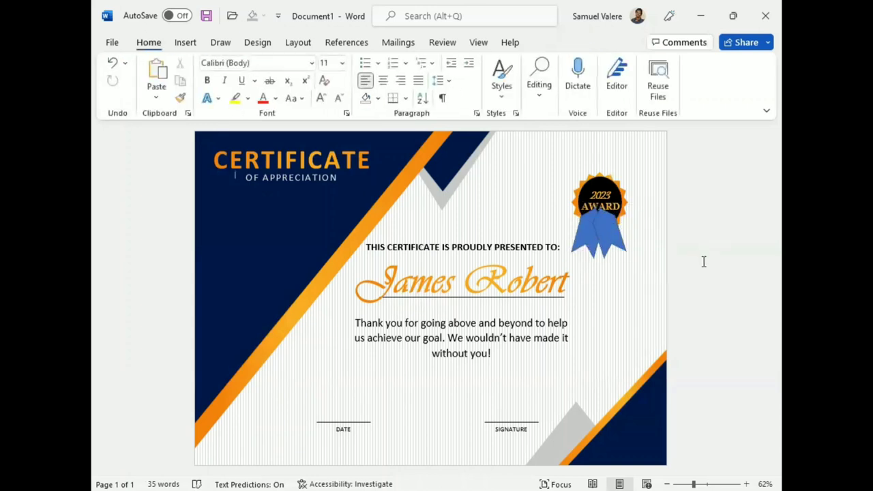
Step: Remove the ribbon tails' outline and switch their fill to a gradient
left_click(614, 236)
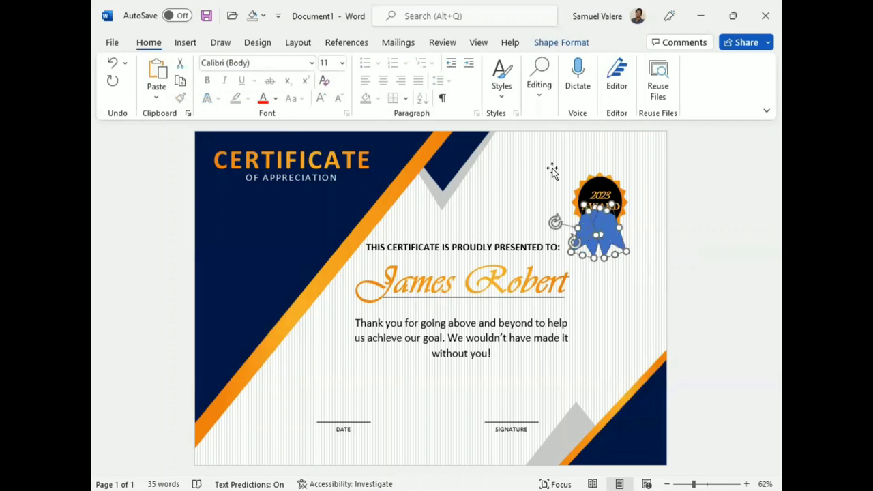
left_click(551, 46)
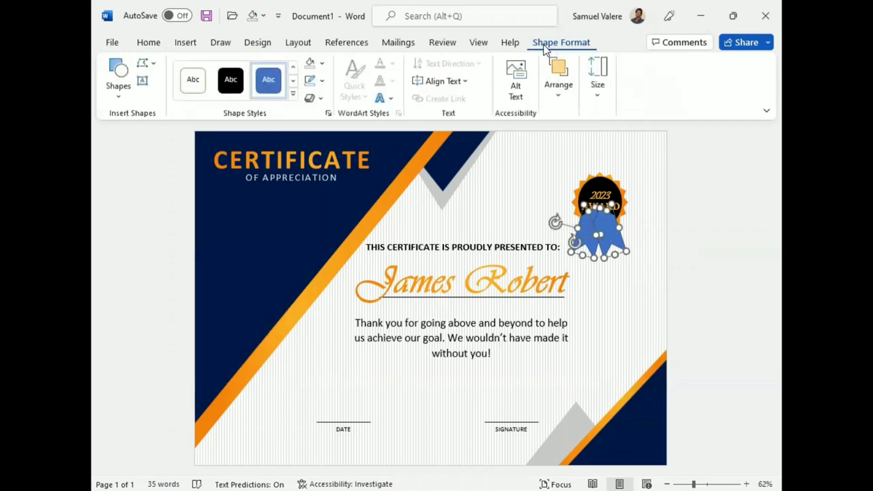
left_click(321, 81)
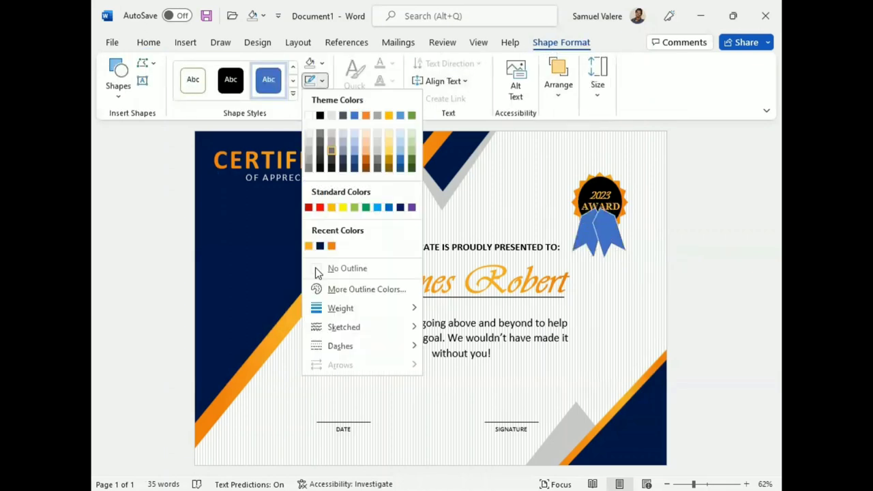
left_click(316, 271)
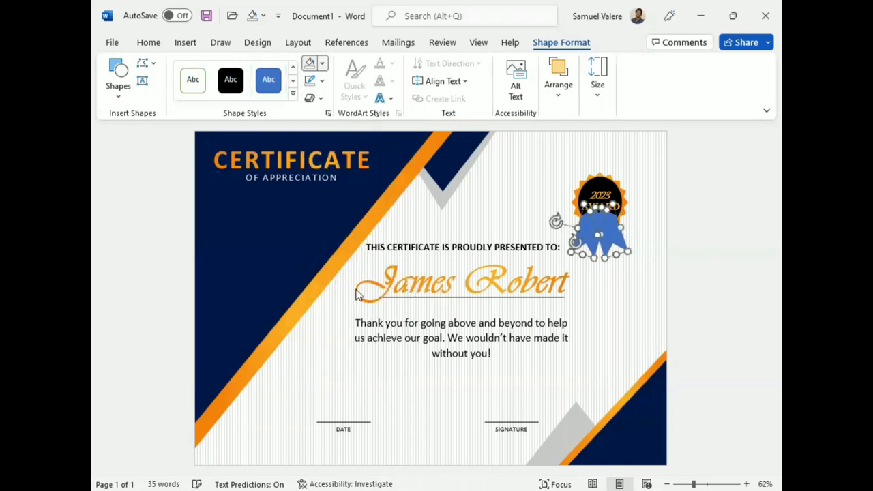
left_click(322, 63)
mouse_move(380, 309)
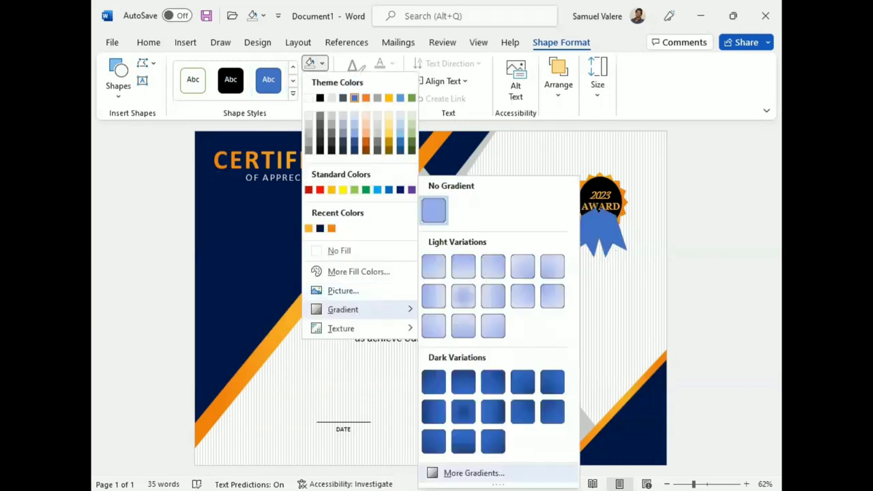
left_click(474, 473)
left_click(619, 245)
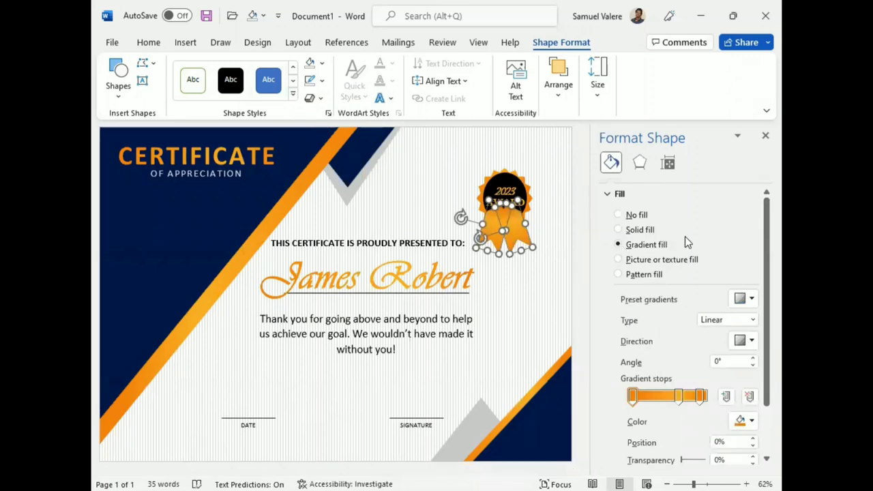
Step: Adjust the orange gradient stops, adding one and moving stops to about 26% and 74%
left_click(700, 397)
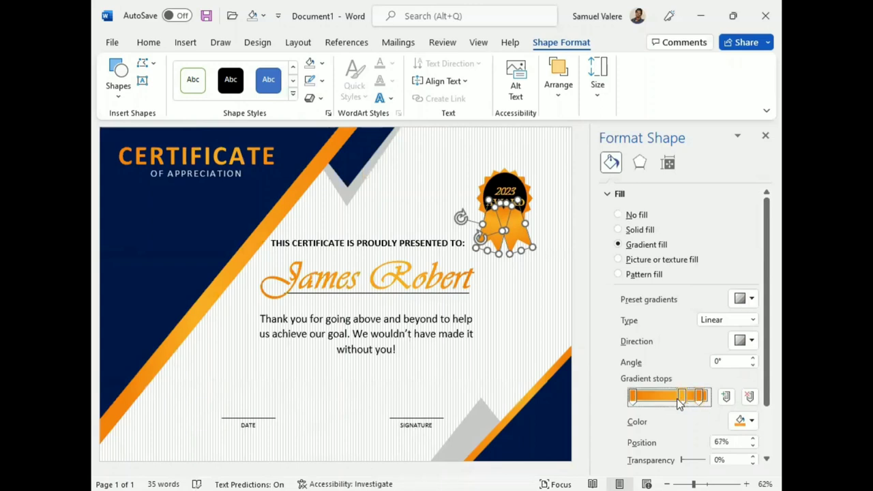
left_click(634, 397)
left_click(667, 401)
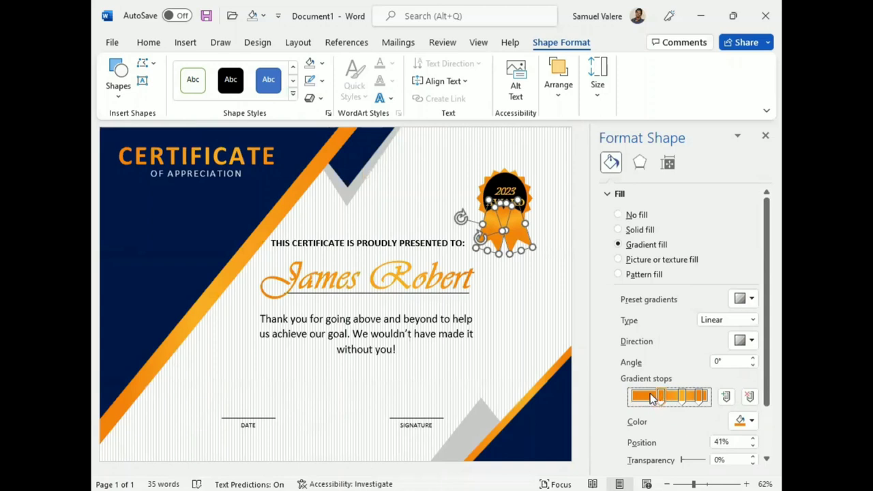
left_click_drag(659, 399, 658, 401)
left_click(682, 397)
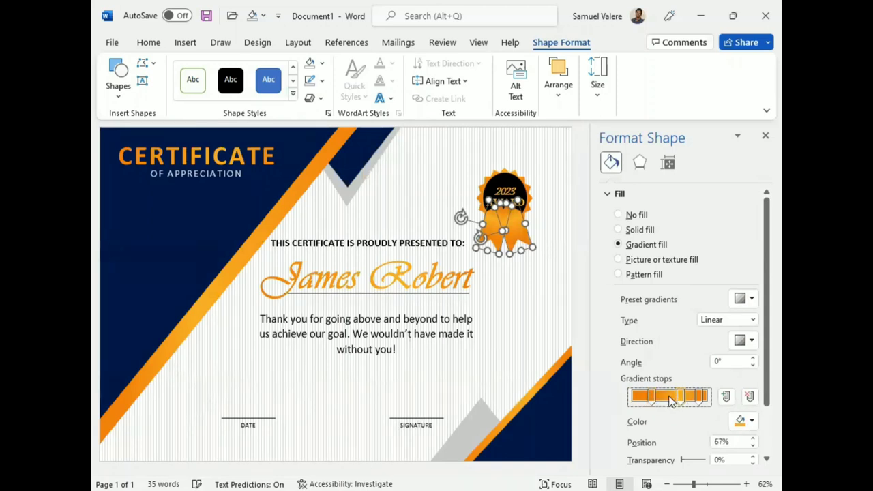
left_click(698, 398)
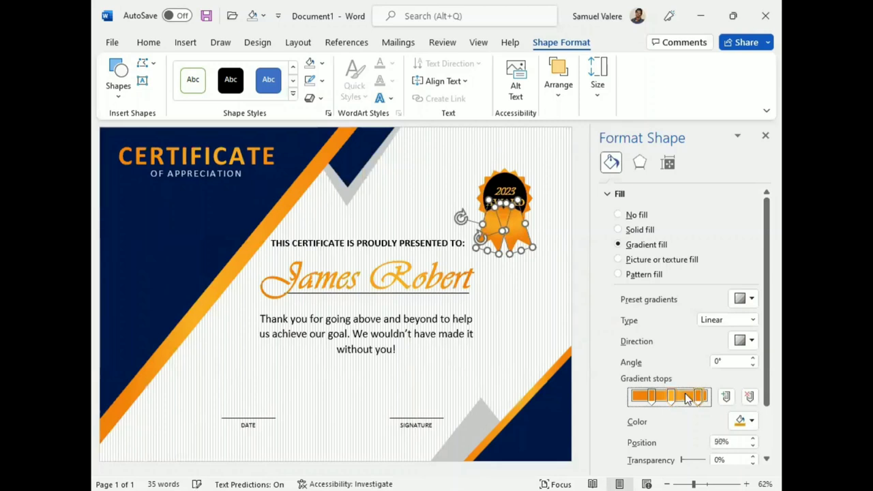
left_click_drag(687, 399, 687, 400)
Step: Group the 2023 AWARD seal with the orange ribbon tails, keeping the black circle in front
left_click(765, 136)
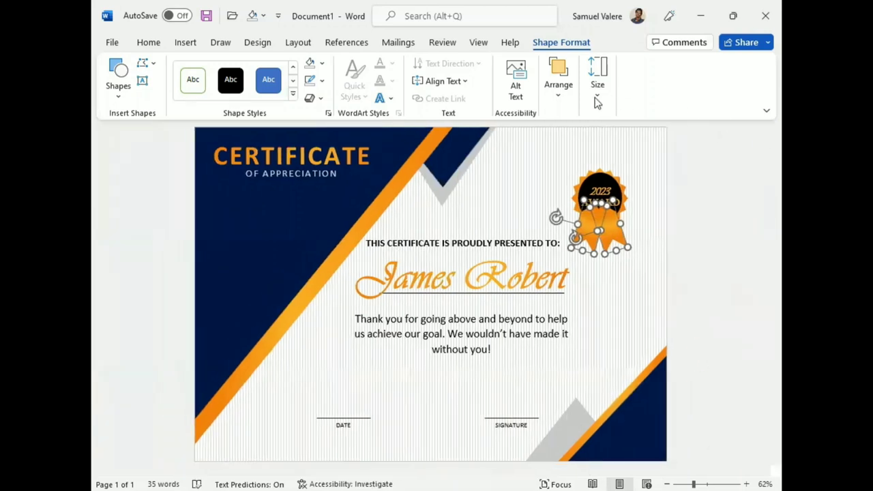
left_click(558, 82)
left_click(750, 145)
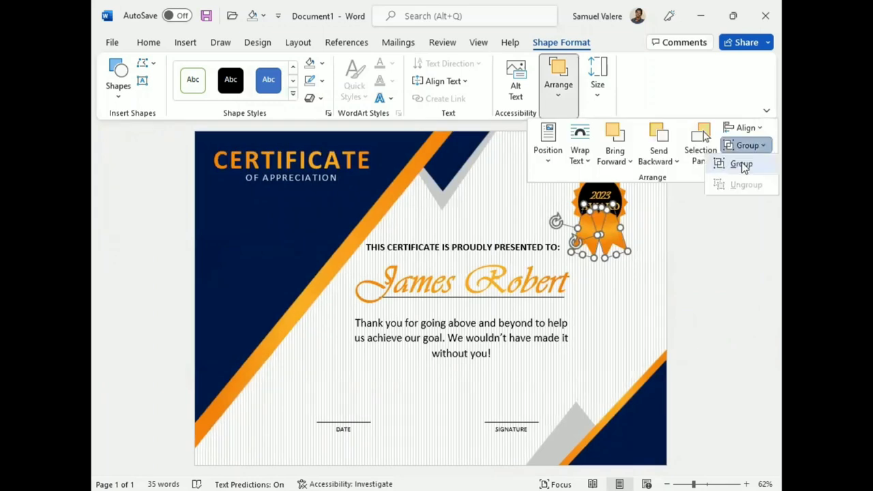
left_click(741, 164)
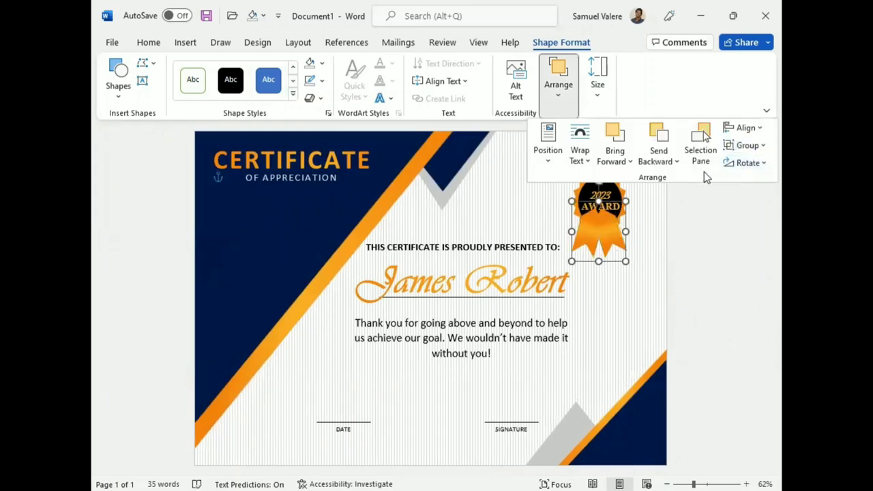
left_click(661, 137)
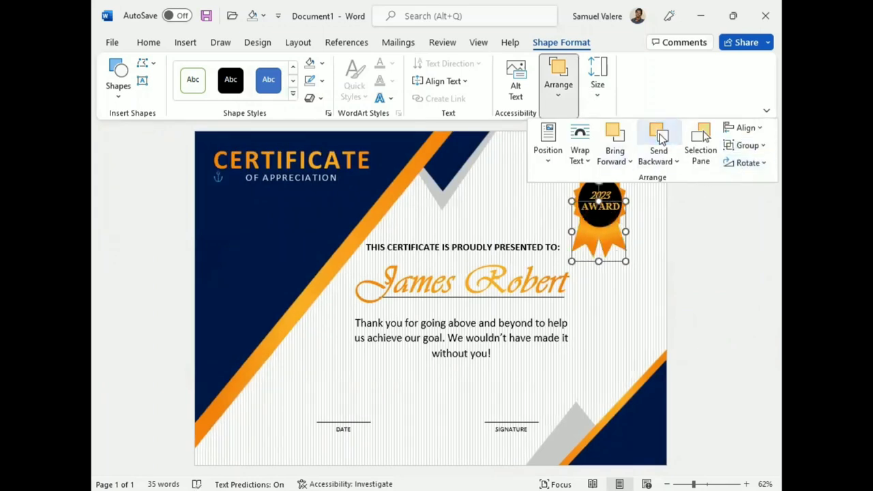
left_click(682, 213)
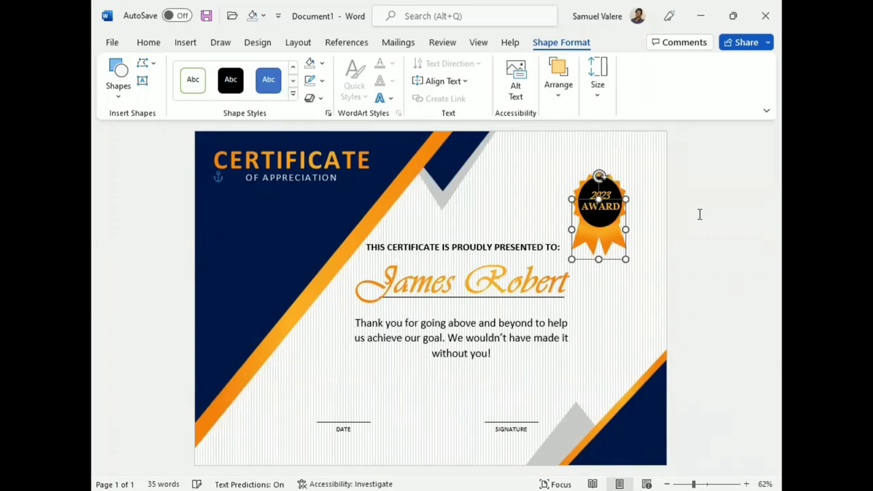